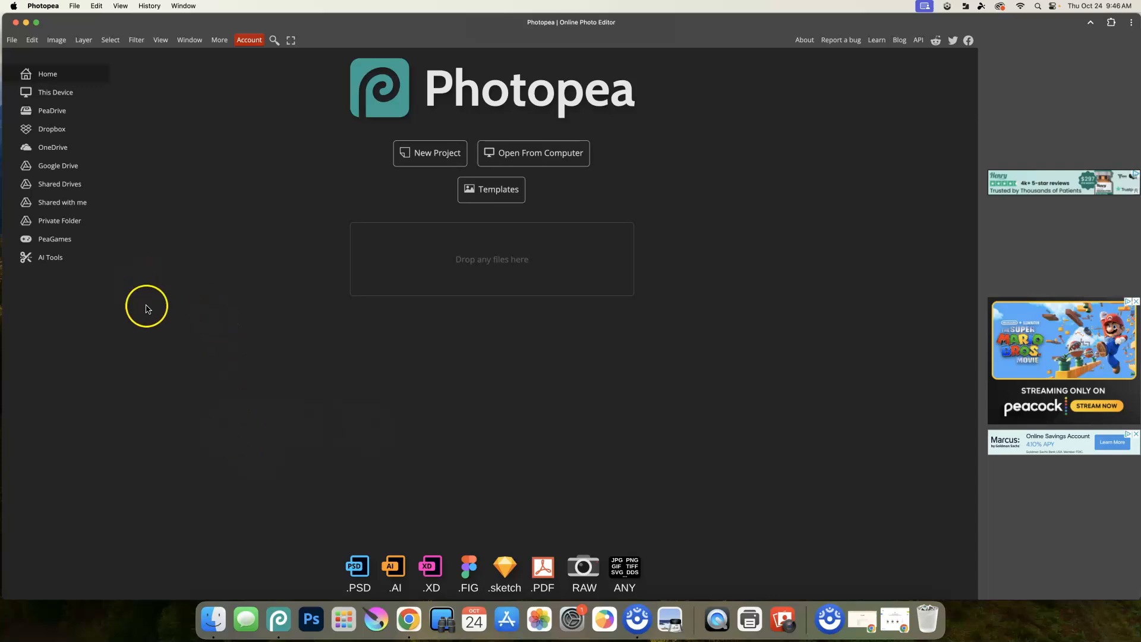
- Start a new project named PHOTOPEA with dimensions in inches and a resolution of 300 pixels per inch
left_click(446, 154)
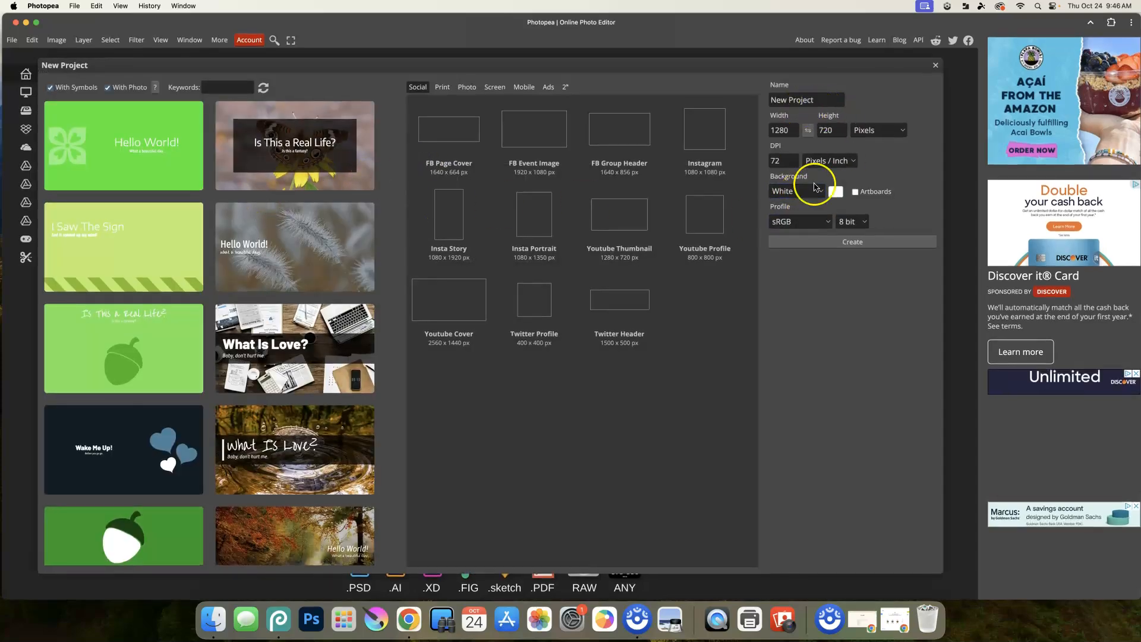
left_click_drag(811, 99, 729, 102)
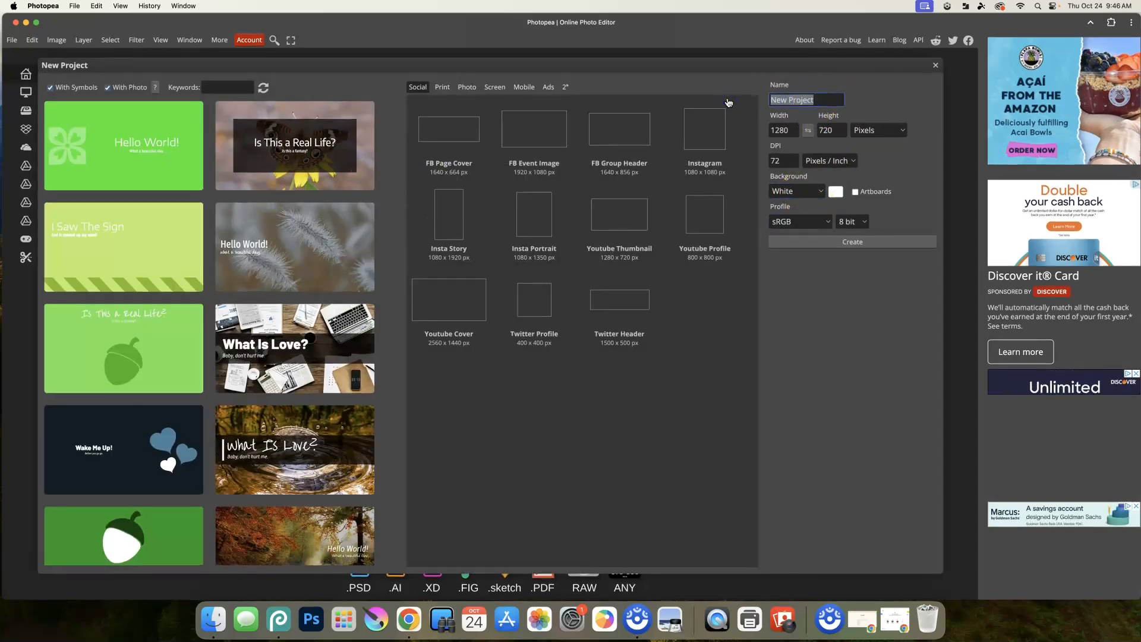
type("PHOR")
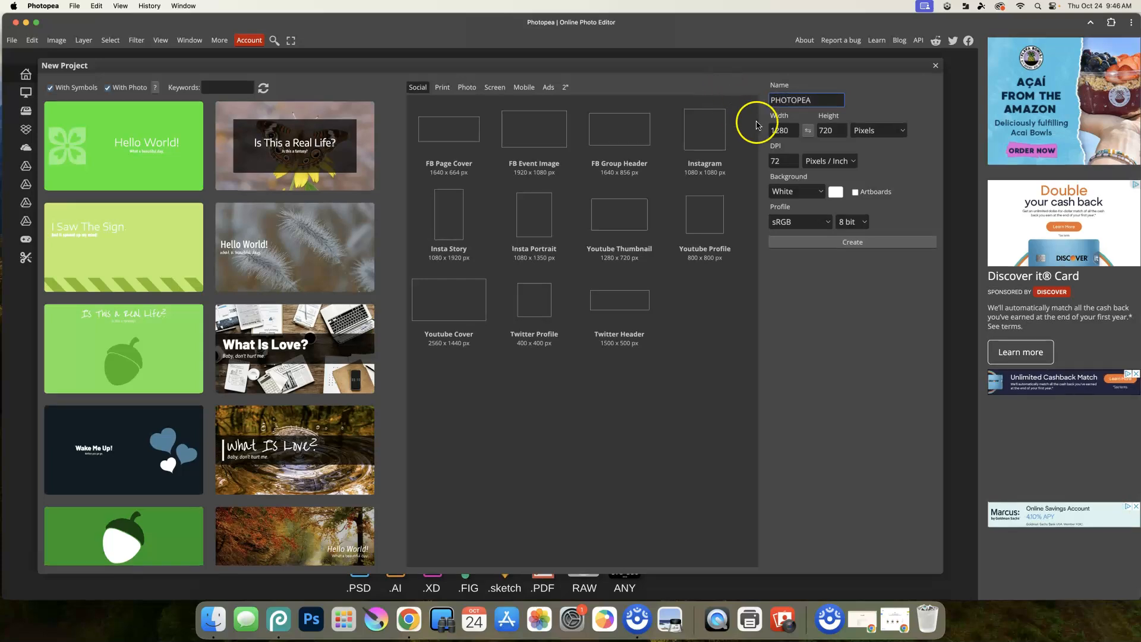
left_click(863, 130)
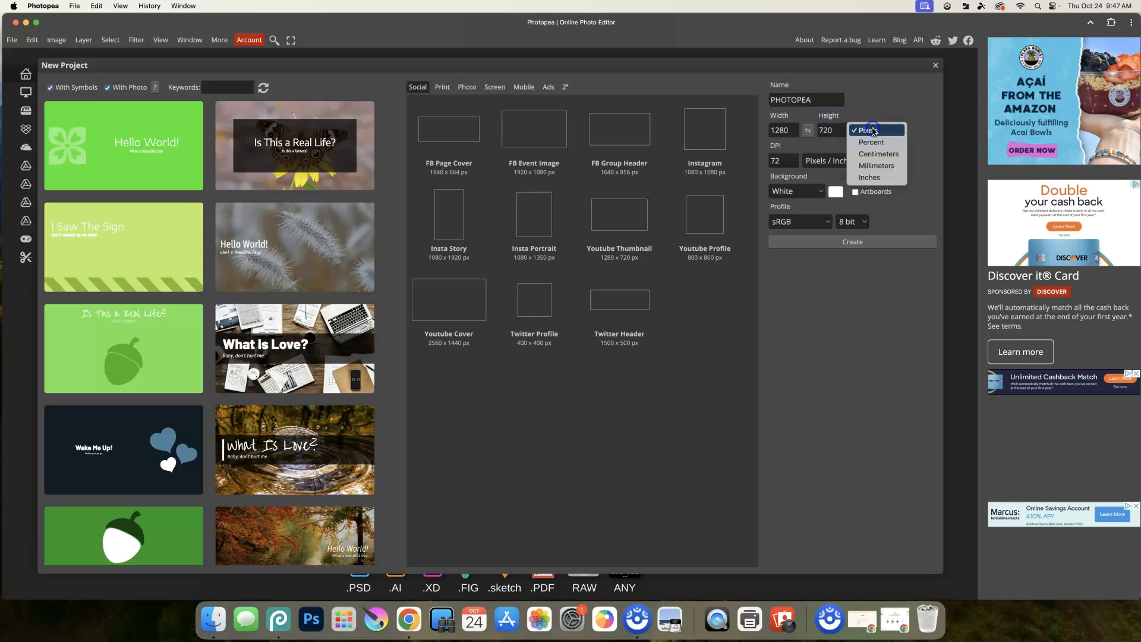
left_click(869, 177)
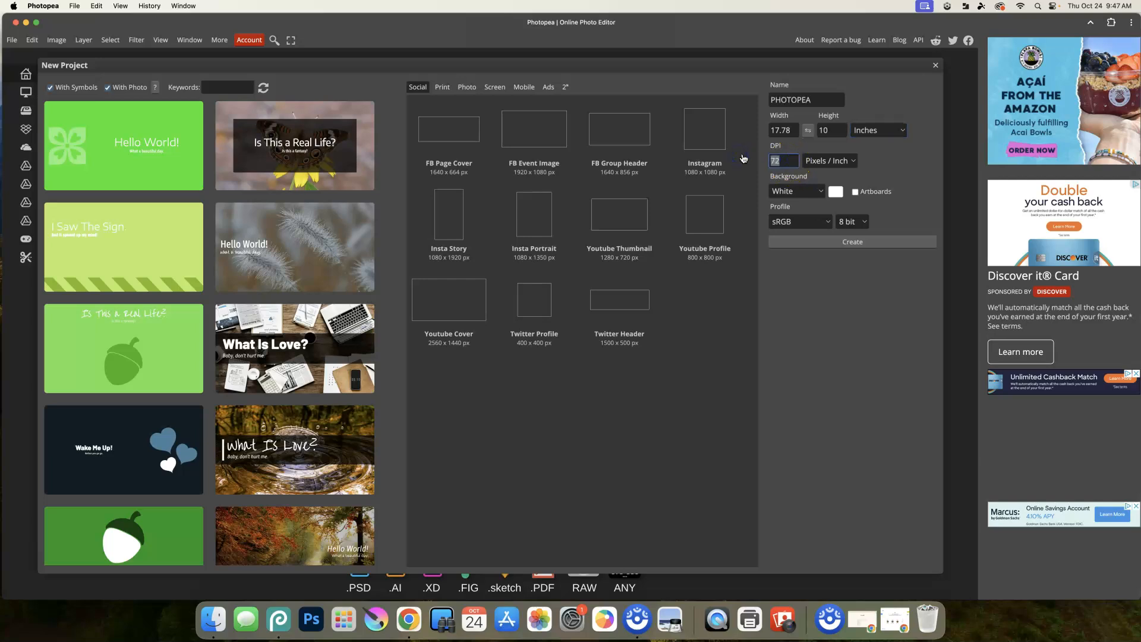
type("30")
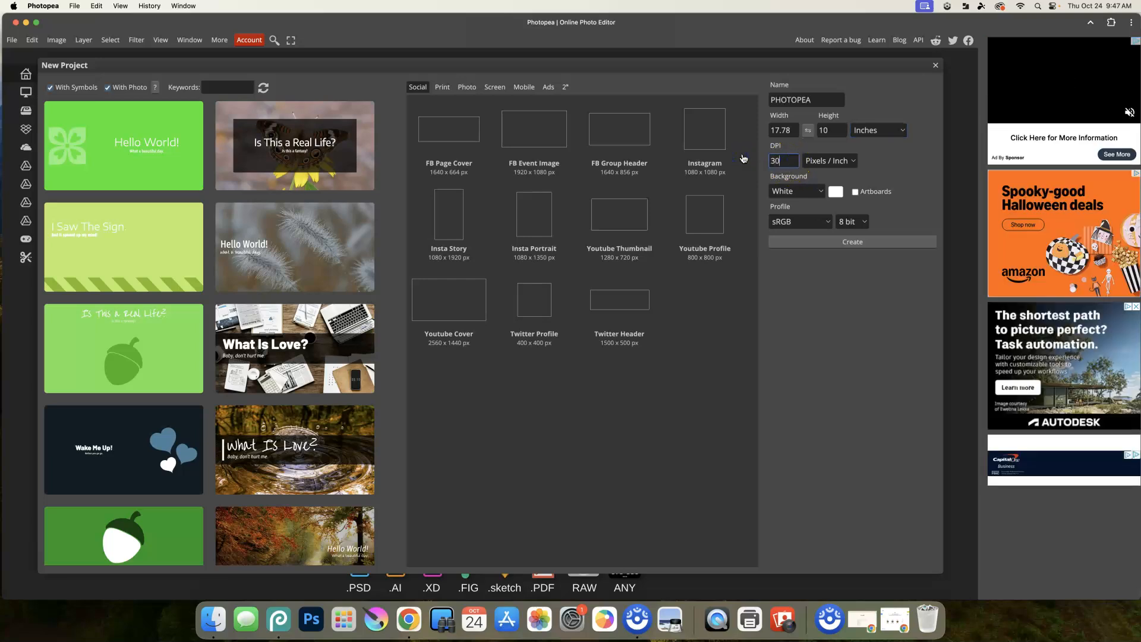
type("0")
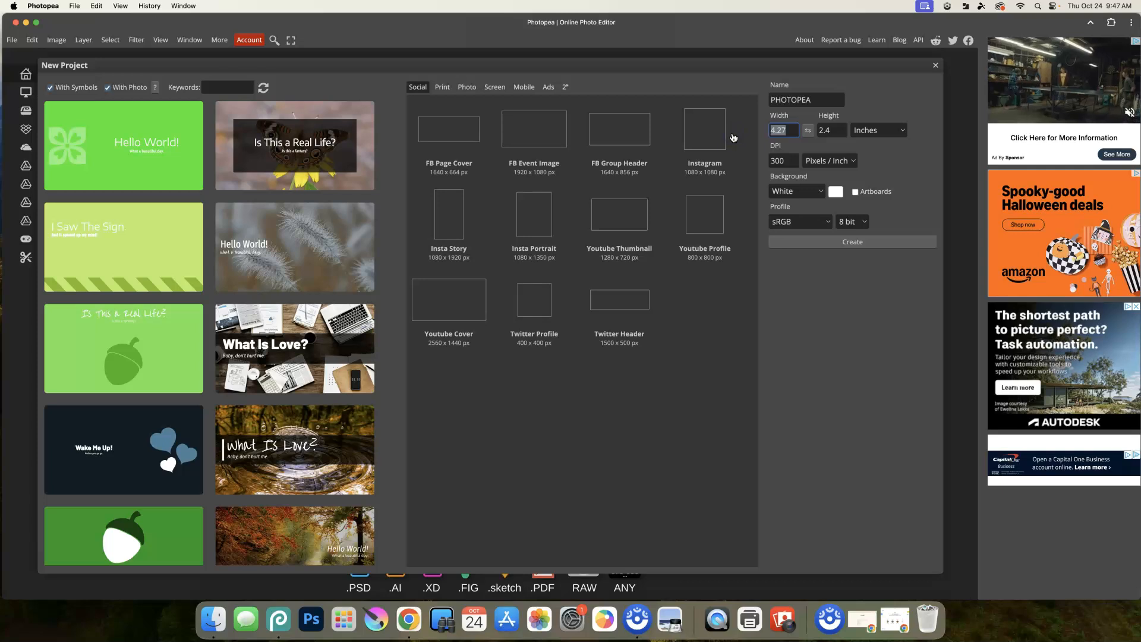
- Set the canvas to 8 by 10 inches, switch its units to pixels and create the project
type("8")
key("Tab")
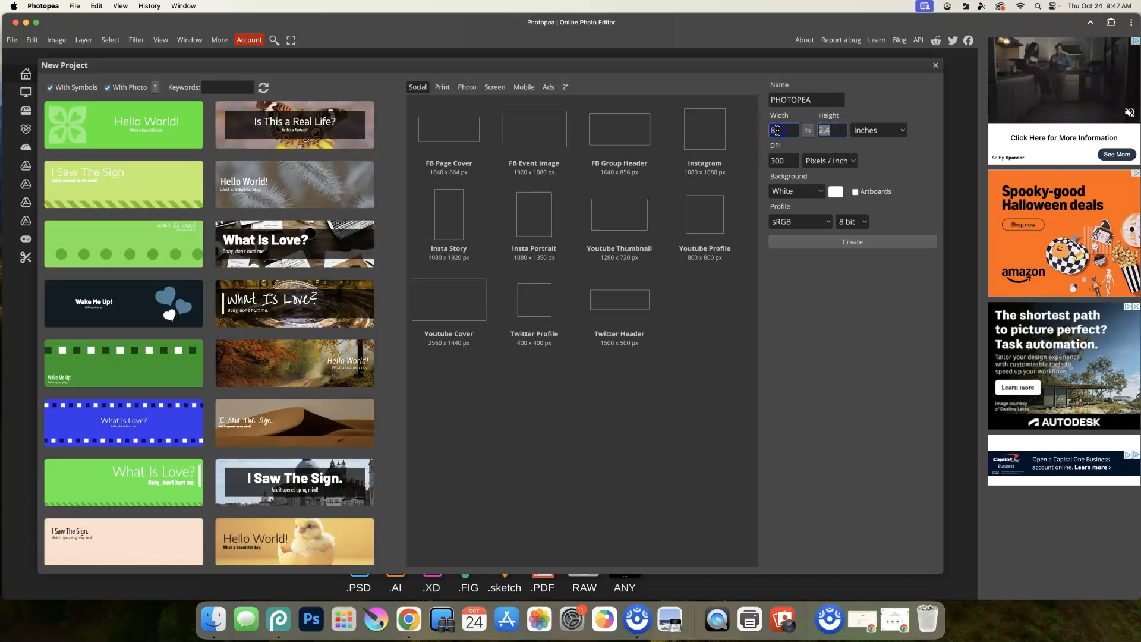
type("10")
left_click(904, 168)
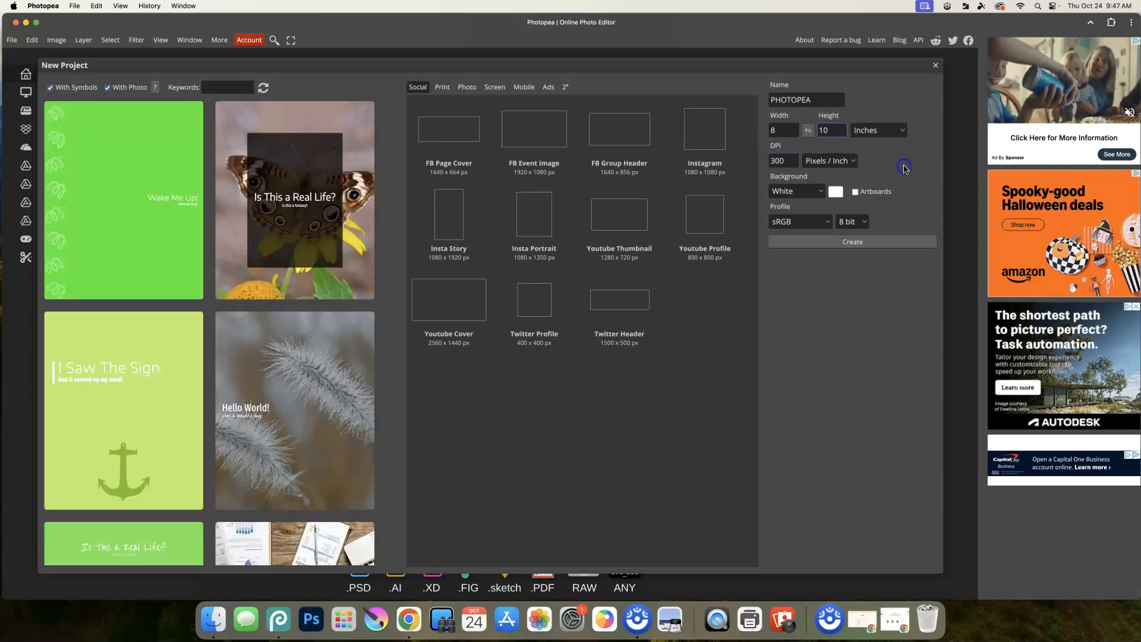
left_click(878, 130)
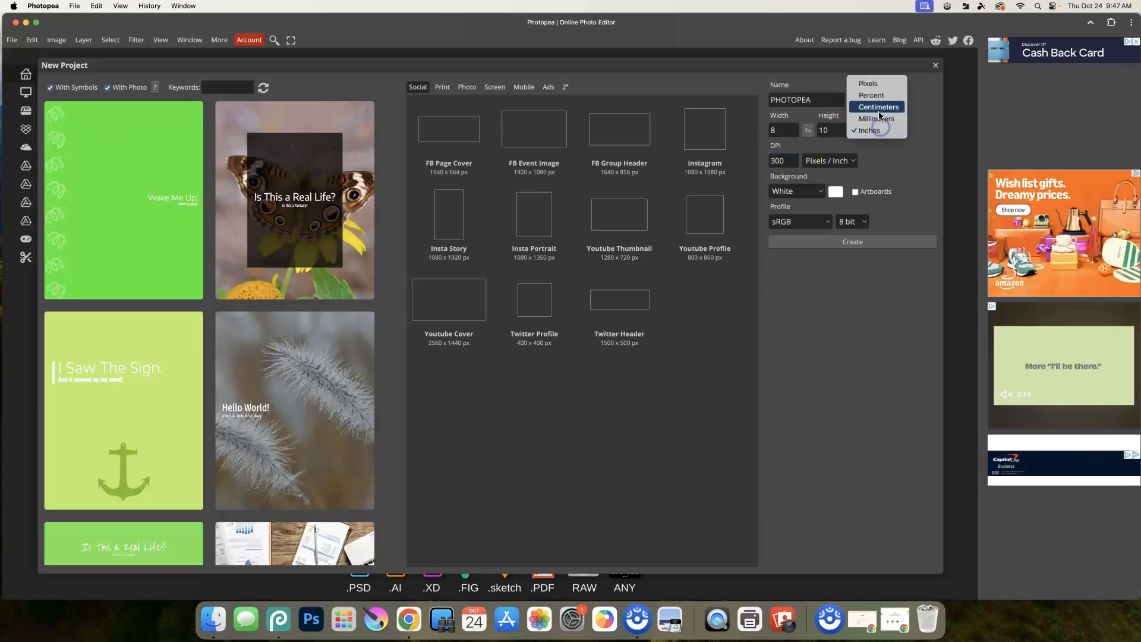
left_click(868, 84)
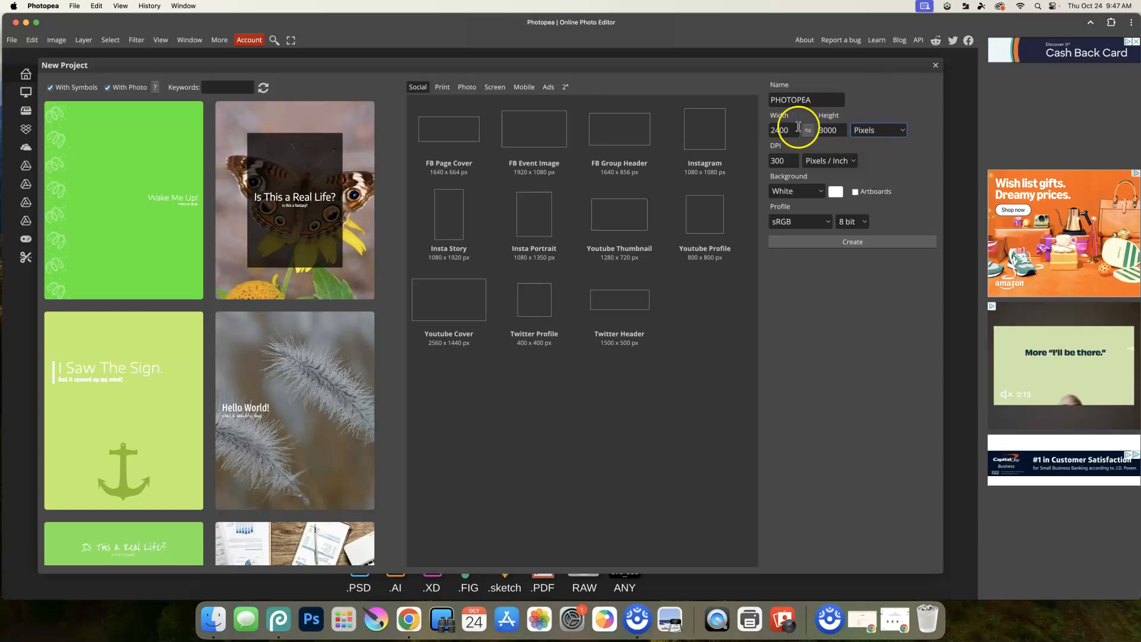
left_click_drag(845, 129, 776, 130)
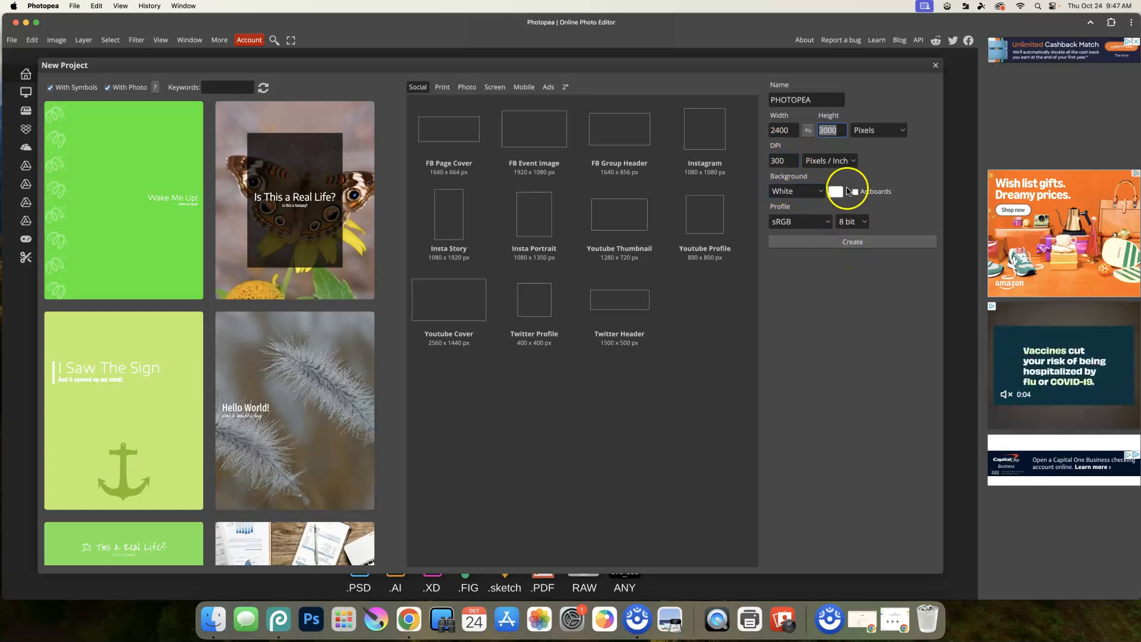
left_click(850, 242)
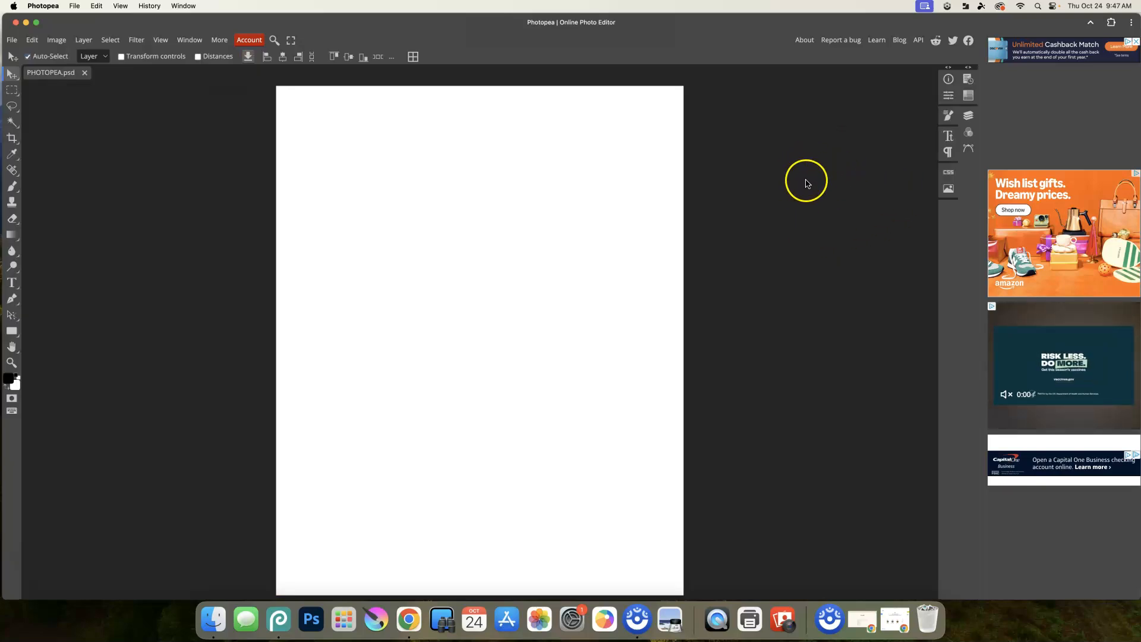
- Expand the collapsed History and Layers panels and add a new empty layer above the background
left_click(969, 68)
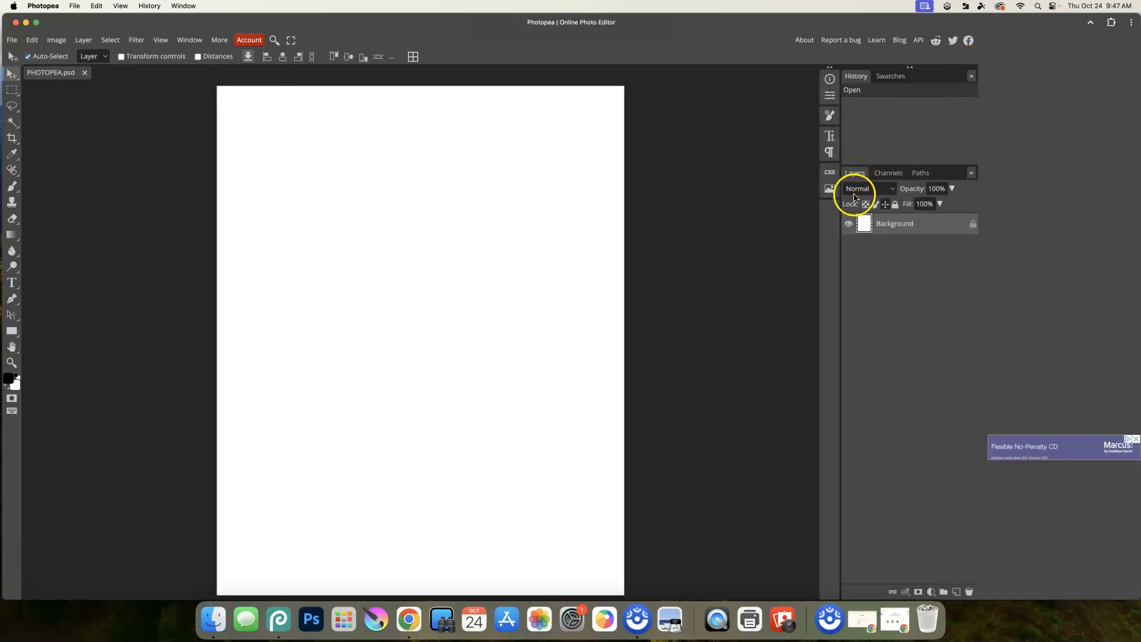
left_click(956, 592)
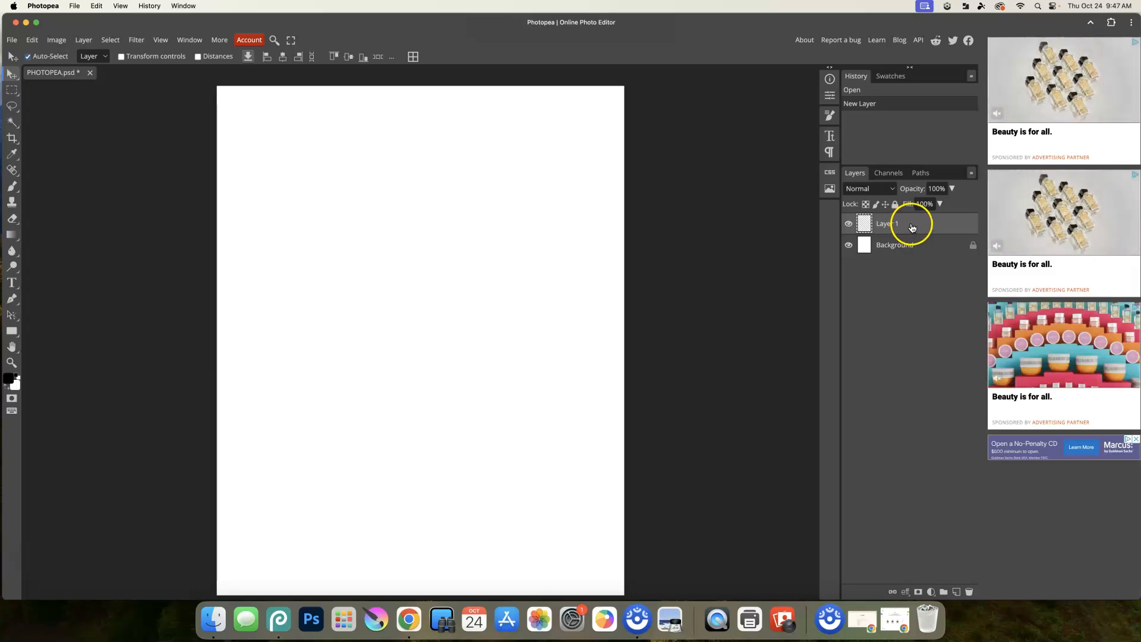
key("t")
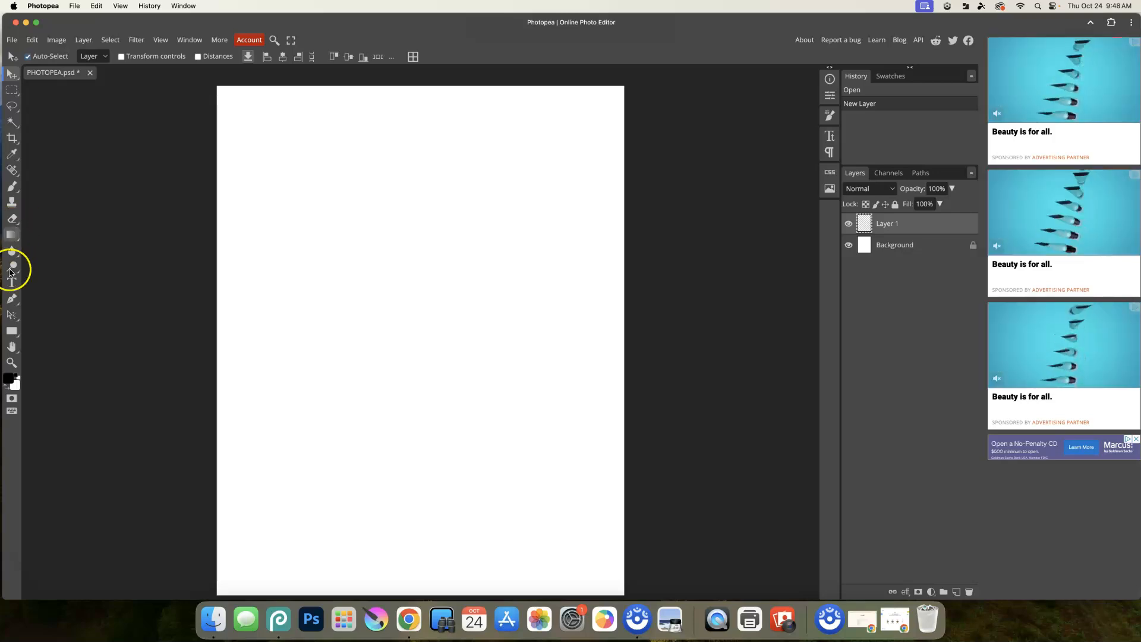
- Set up the Brush tool with a size of 120 px and 100% hardness
left_click(13, 188)
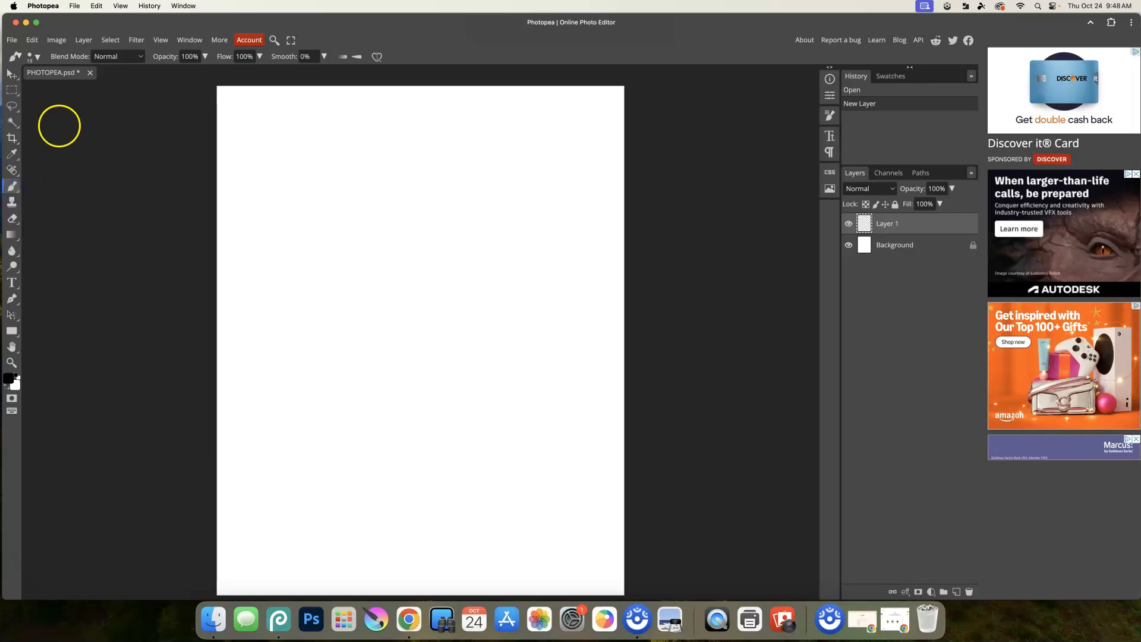
left_click(40, 57)
left_click_drag(97, 85, 101, 87)
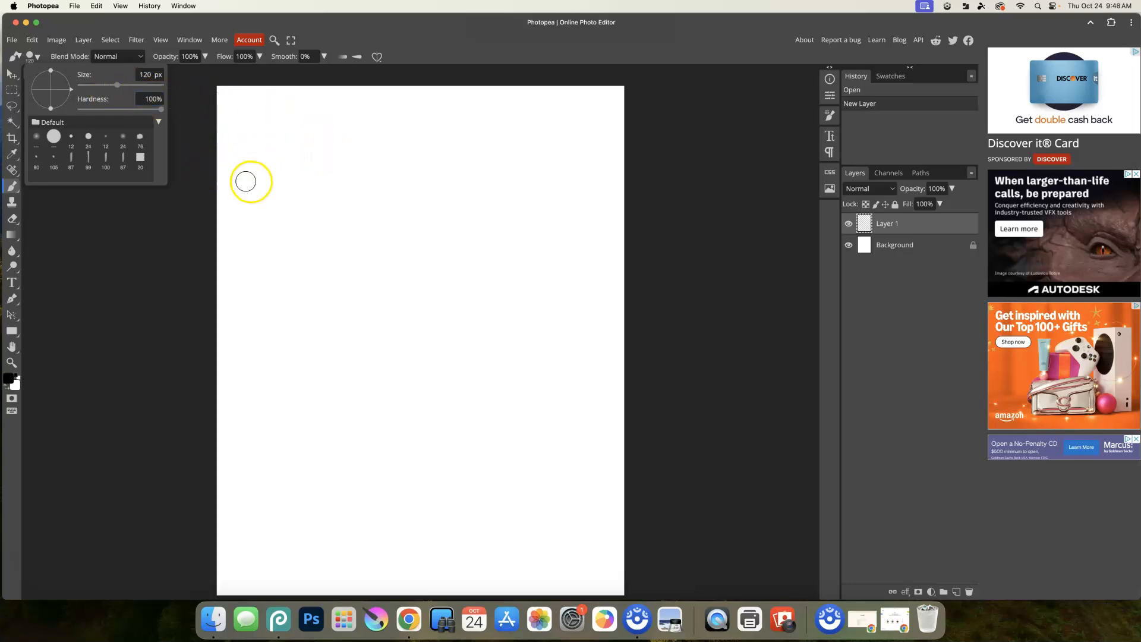
- Try a single black brush dot in the upper-left area of the canvas and enlarge the brush tip
left_click(311, 196)
key("bracketright")
key("bracketright")
key("bracketright")
key("bracketright")
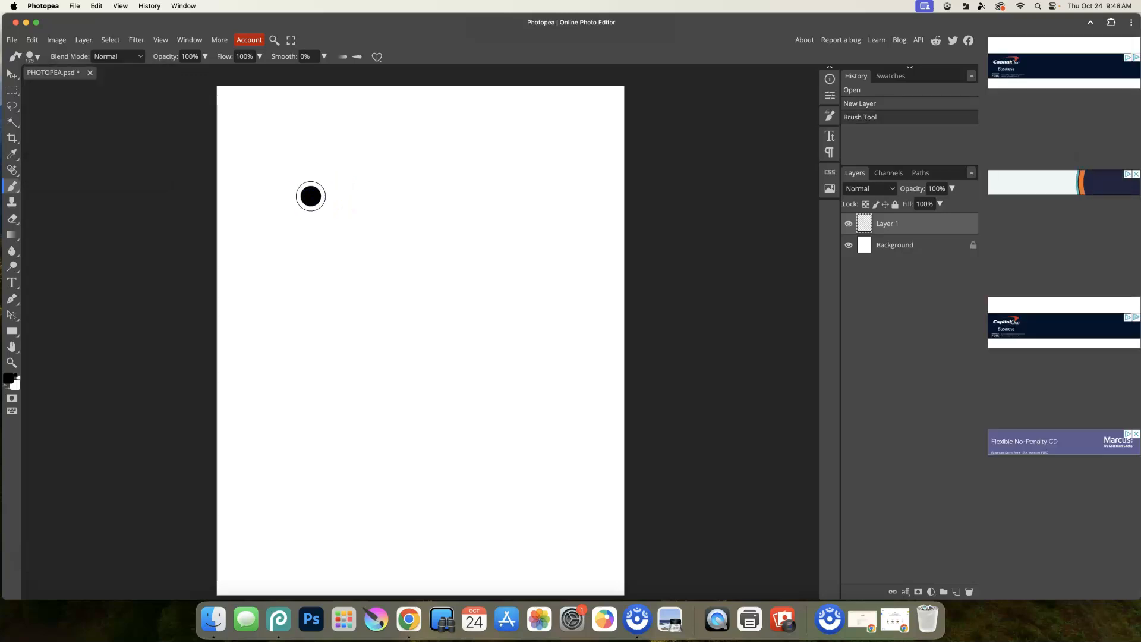
key("super+z")
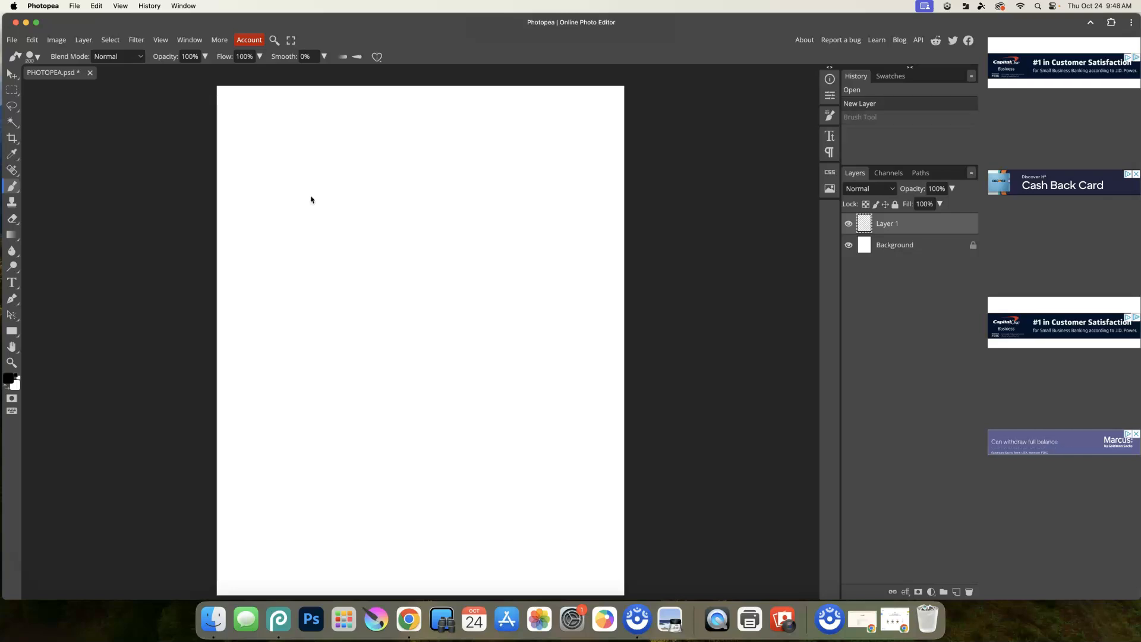
- Set the foreground color to a fully saturated blue (#0008ff)
left_click(9, 380)
left_click_drag(169, 168, 209, 132)
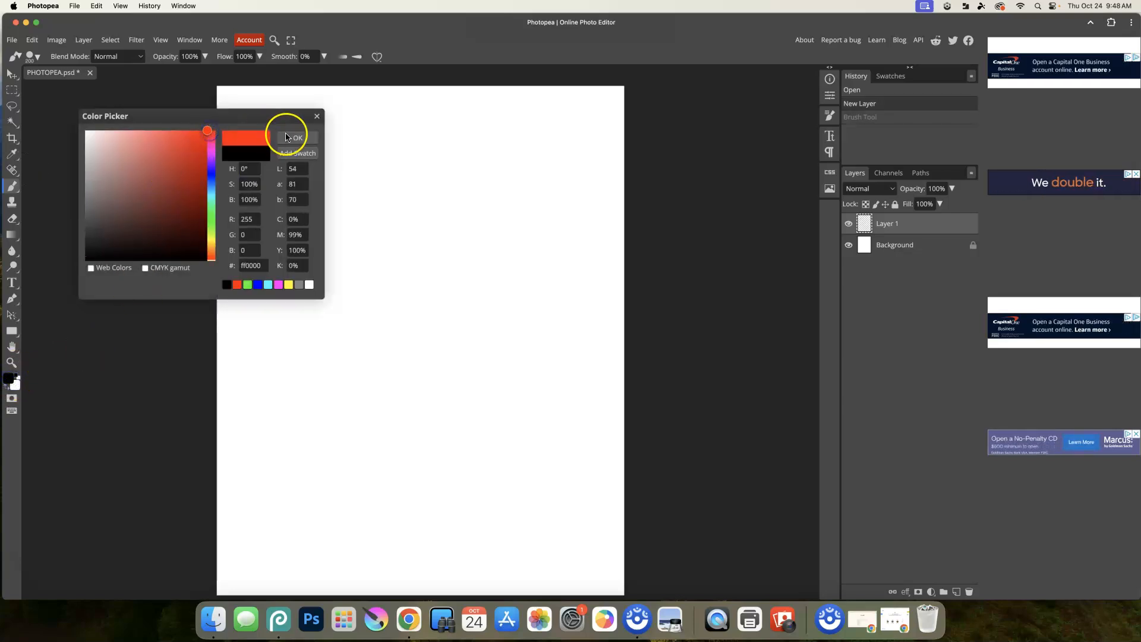
left_click(211, 168)
left_click(212, 174)
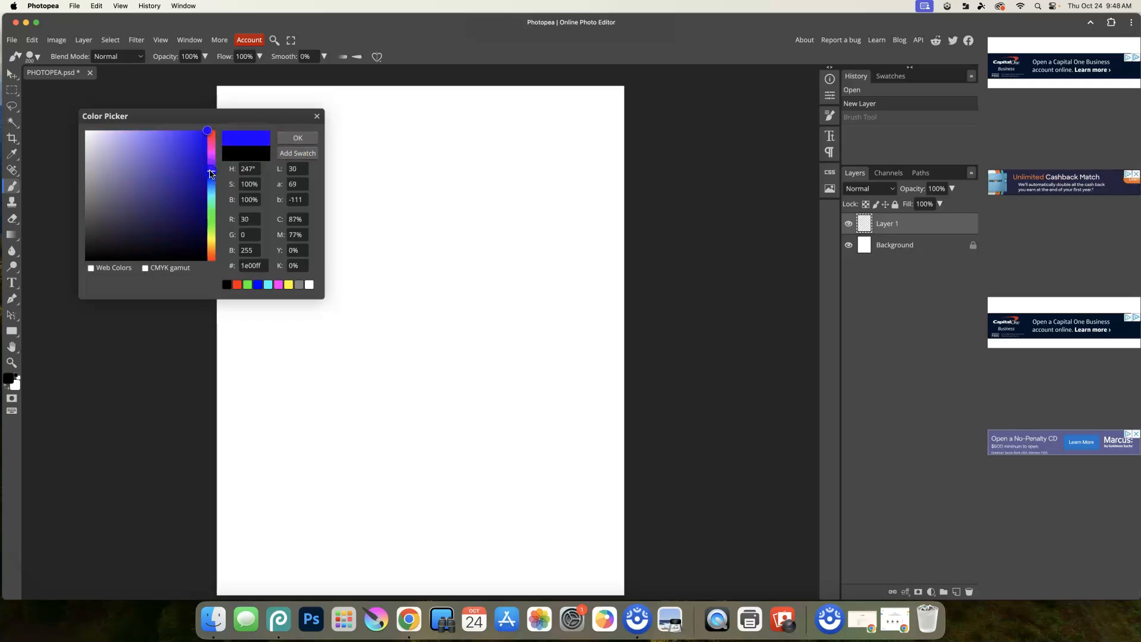
left_click(295, 136)
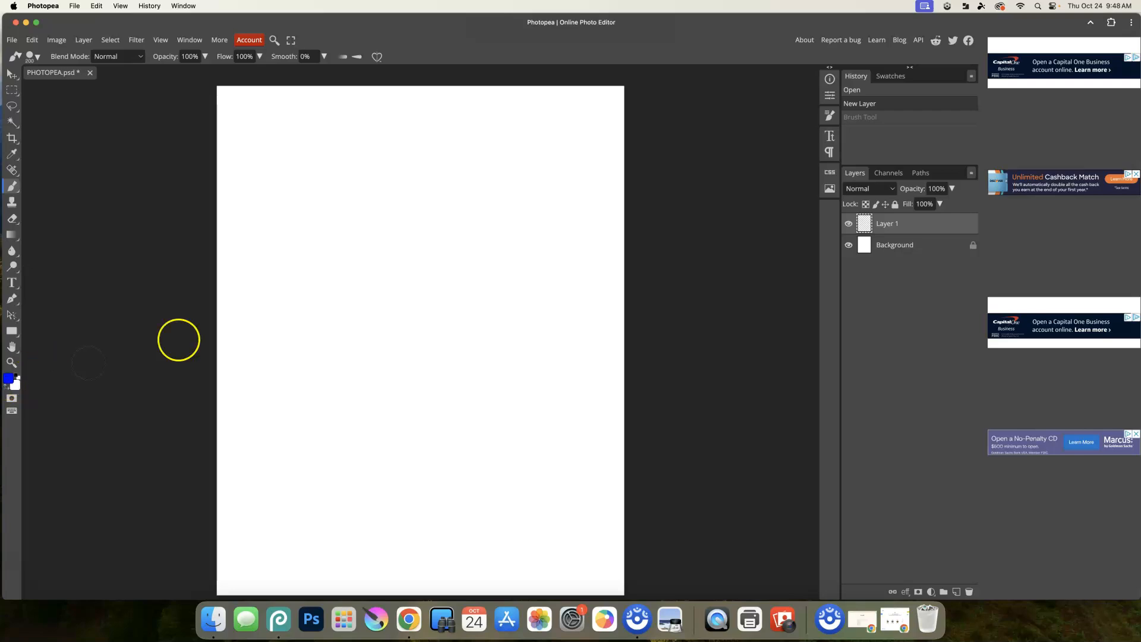
- Reduce the brush size to 91 px and paint a five-petal flower outline in magenta on the new layer
key("bracketleft")
key("bracketleft")
key("bracketleft")
key("bracketleft")
left_click(7, 378)
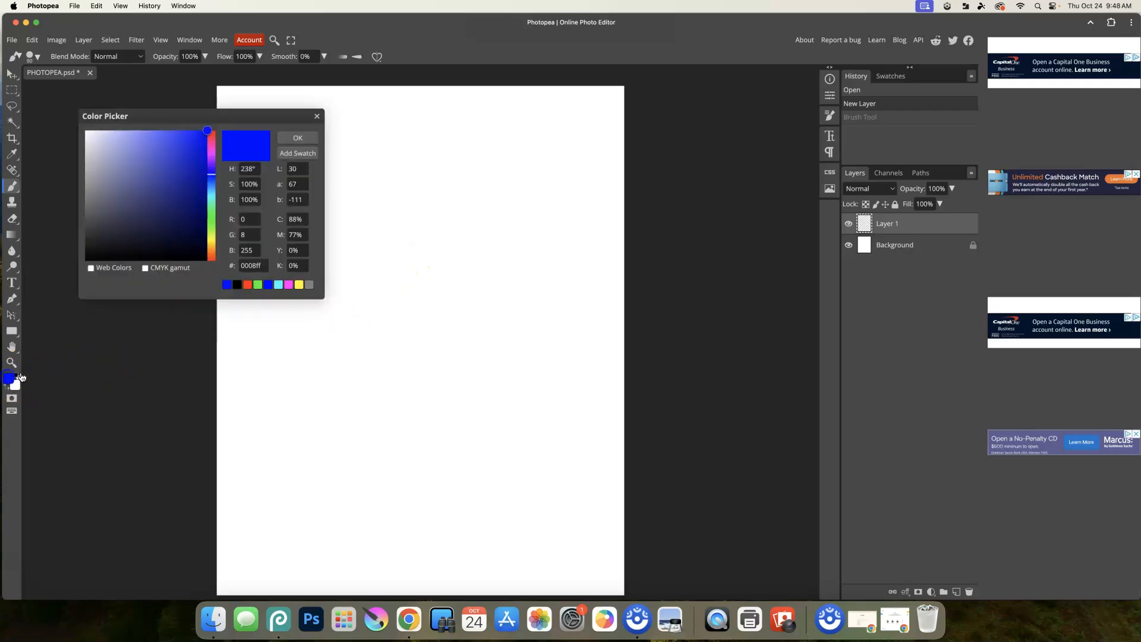
left_click_drag(211, 158, 211, 154)
left_click(306, 139)
mouse_move(415, 261)
left_mouse_down()
mouse_move(412, 235)
mouse_move(372, 203)
mouse_move(346, 202)
mouse_move(370, 261)
mouse_move(400, 273)
mouse_move(486, 207)
mouse_move(498, 256)
mouse_move(431, 255)
mouse_move(417, 327)
mouse_move(446, 376)
mouse_move(445, 298)
mouse_move(428, 278)
mouse_move(368, 296)
mouse_move(360, 332)
mouse_move(419, 301)
mouse_move(426, 275)
mouse_move(441, 272)
mouse_move(495, 287)
mouse_move(512, 330)
mouse_move(443, 287)
left_mouse_up()
- Set the brush tip spacing to 1% and paint two test strokes beside the flower's lowest petal
left_click(11, 362)
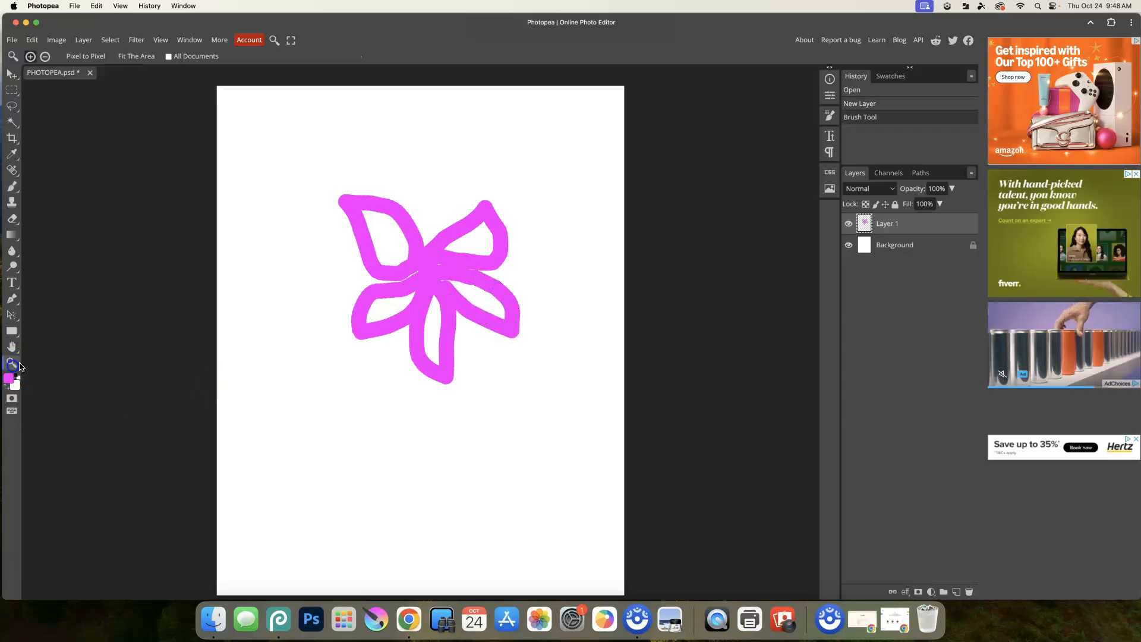
left_click(438, 339)
left_click(462, 355)
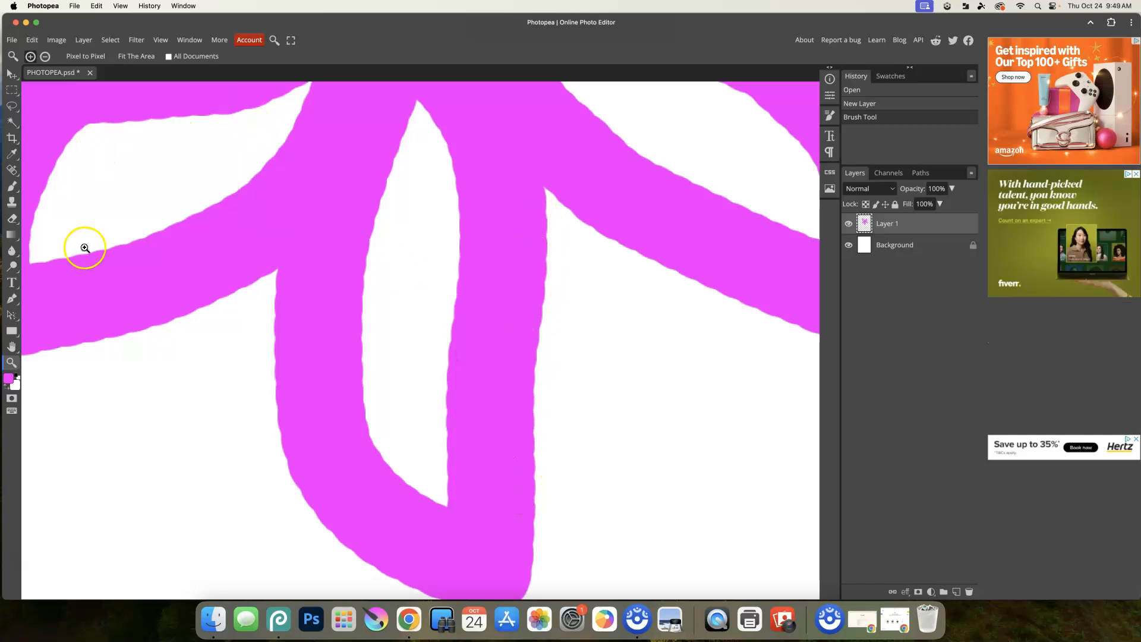
left_click(13, 187)
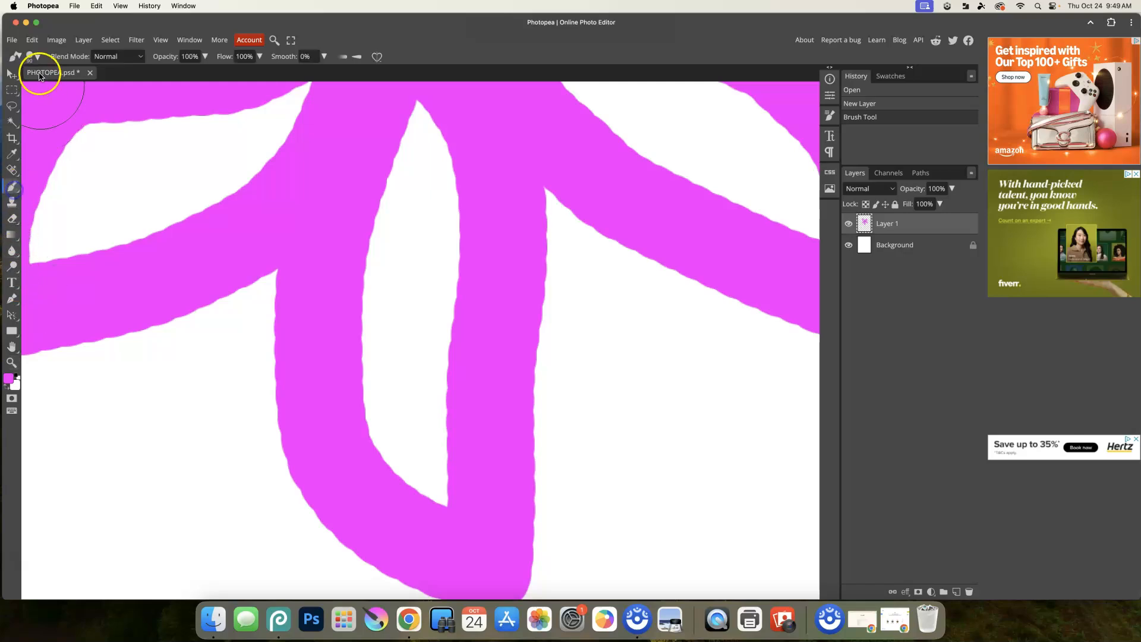
left_click(37, 56)
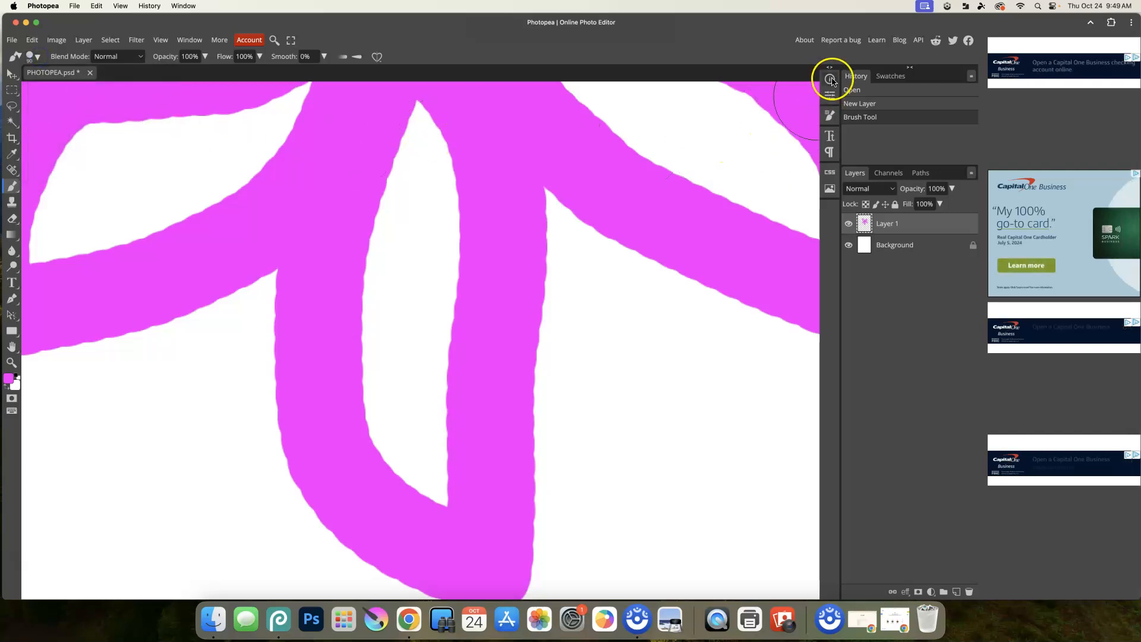
left_click(831, 116)
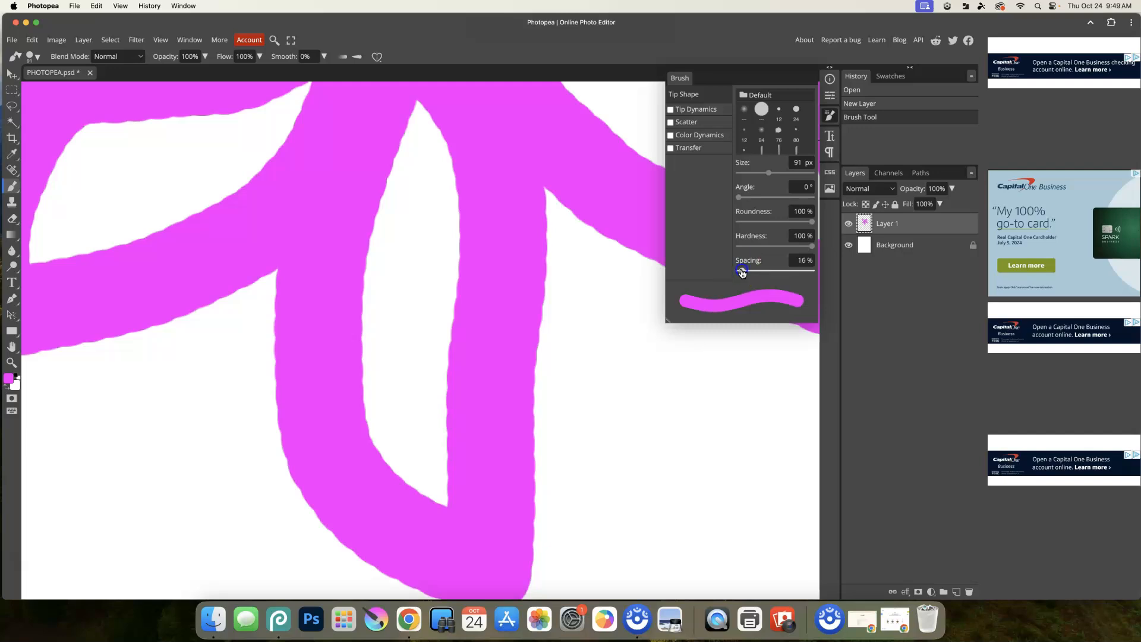
left_click_drag(606, 322, 611, 438)
left_click_drag(682, 421, 522, 484)
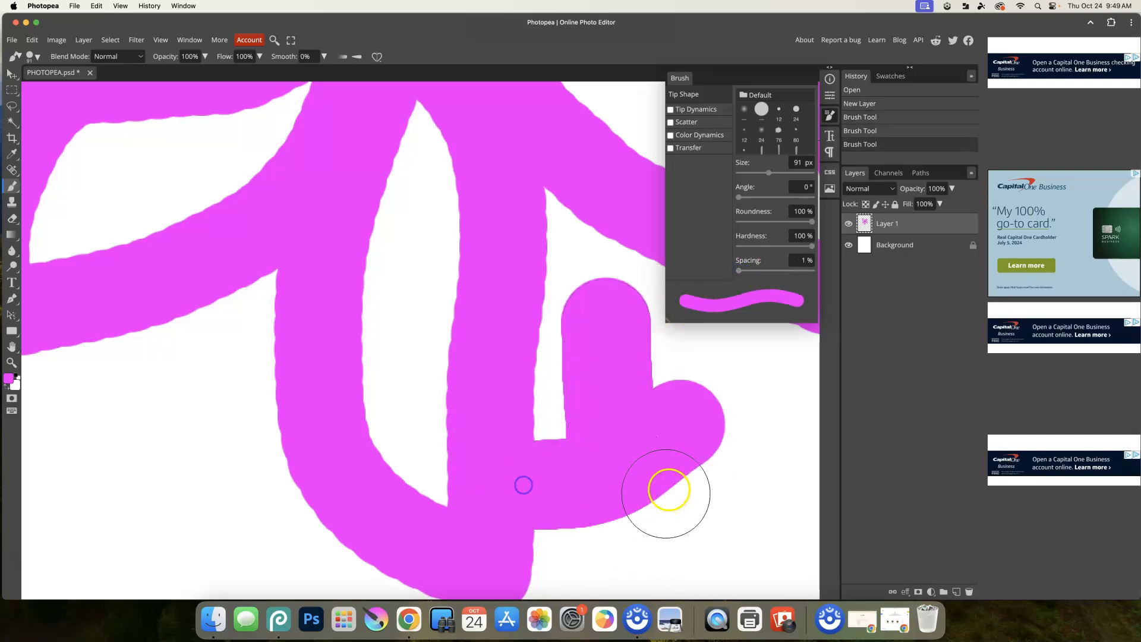
- Undo all the brush strokes and the added layer back to the blank background, and close the brush settings
key("super+z")
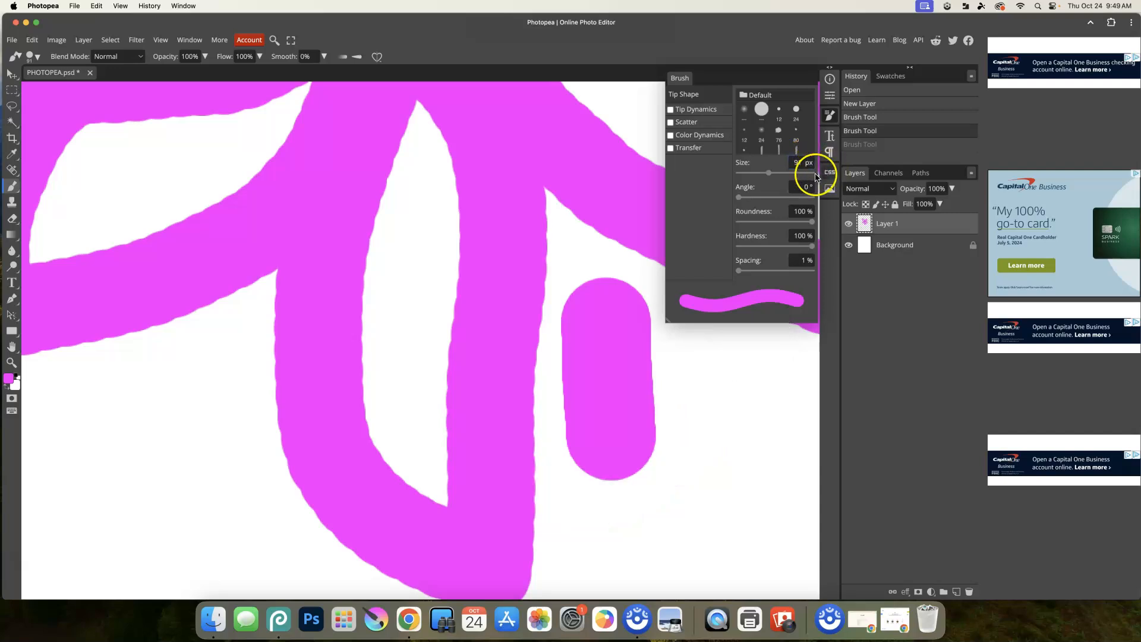
key("super+z")
key("super+z")
key("super+z")
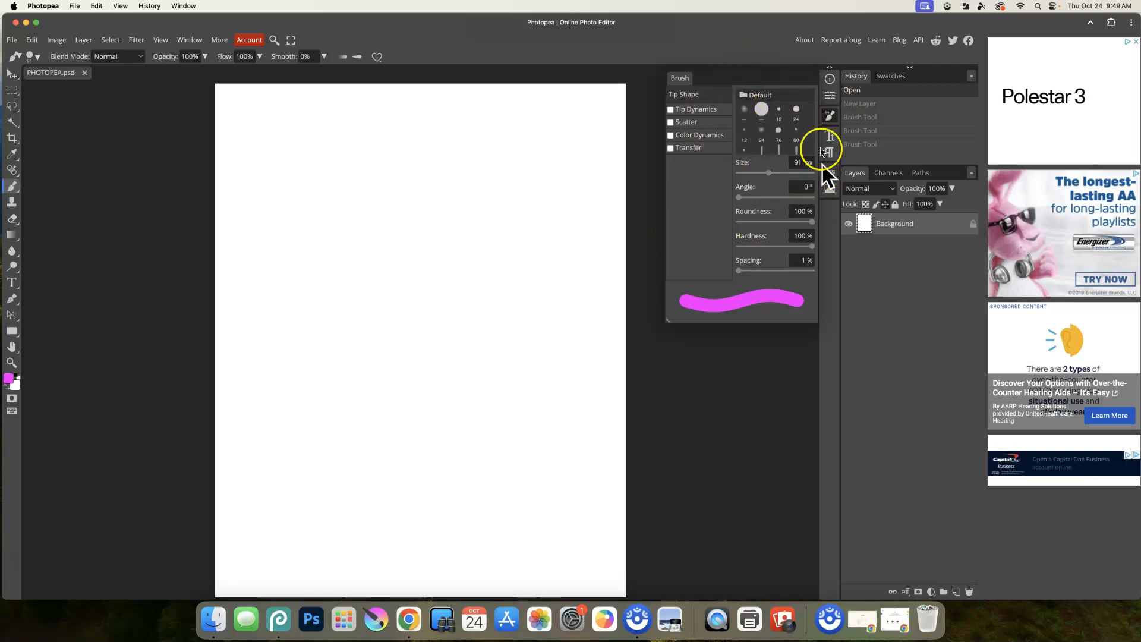
left_click(829, 115)
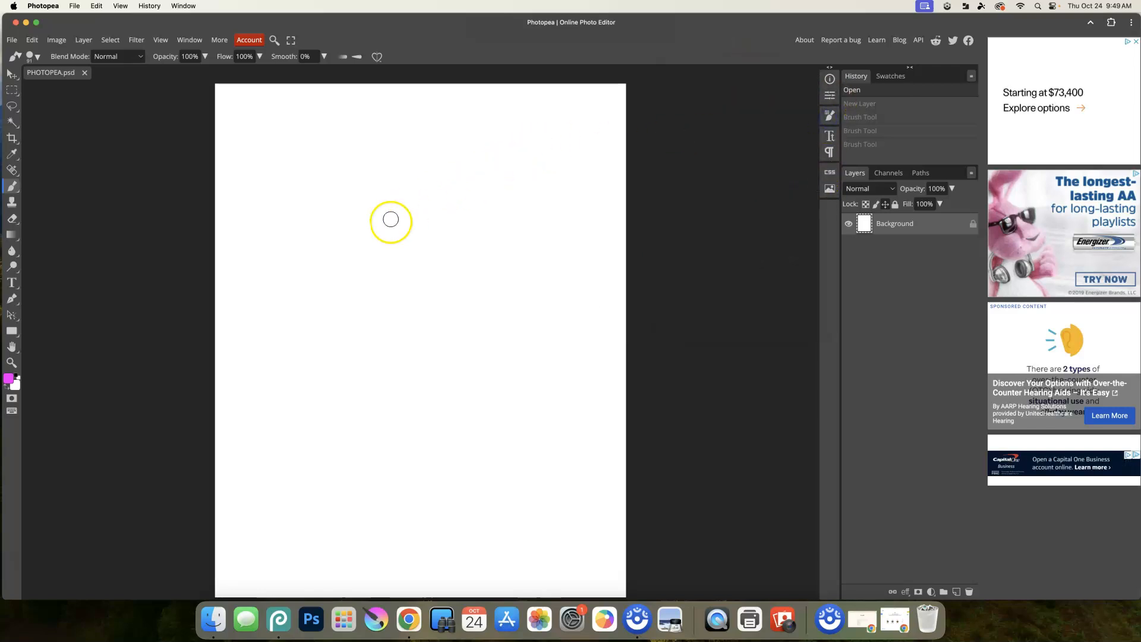
- Undo a trial magenta stroke painted on the background and add a new empty layer above it
mouse_move(396, 221)
left_mouse_down()
mouse_move(327, 179)
mouse_move(377, 272)
left_mouse_up()
key("super+z")
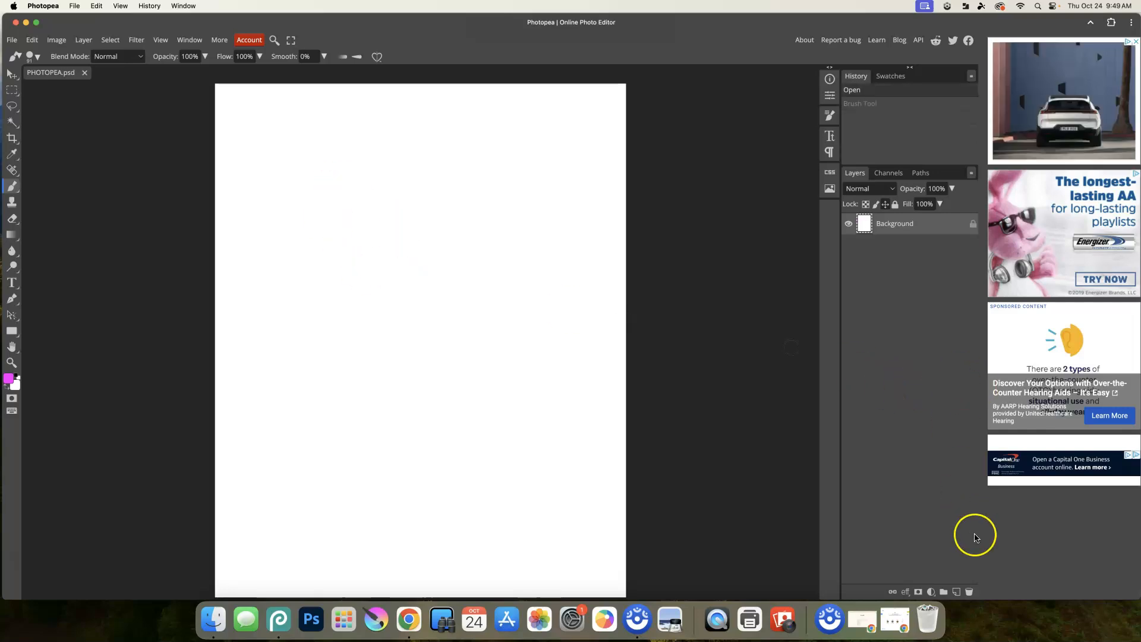
left_click(962, 590)
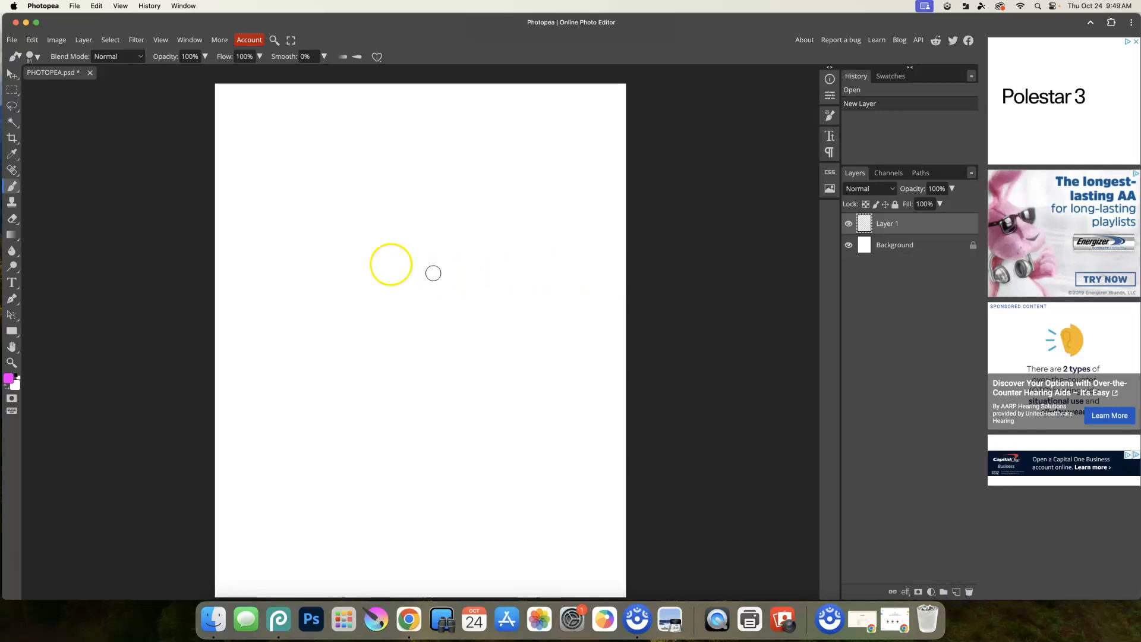
- Paint a five-petal flower outline in magenta on the new layer and fill its interior with the same color using the Paint Bucket
mouse_move(394, 250)
left_mouse_down()
mouse_move(316, 185)
mouse_move(350, 280)
mouse_move(382, 280)
mouse_move(354, 329)
mouse_move(359, 366)
mouse_move(401, 329)
mouse_move(406, 292)
mouse_move(429, 358)
mouse_move(464, 375)
mouse_move(429, 272)
mouse_move(490, 276)
mouse_move(542, 214)
mouse_move(428, 254)
left_mouse_up()
mouse_move(445, 160)
left_mouse_down()
mouse_move(436, 151)
mouse_move(397, 243)
left_mouse_up()
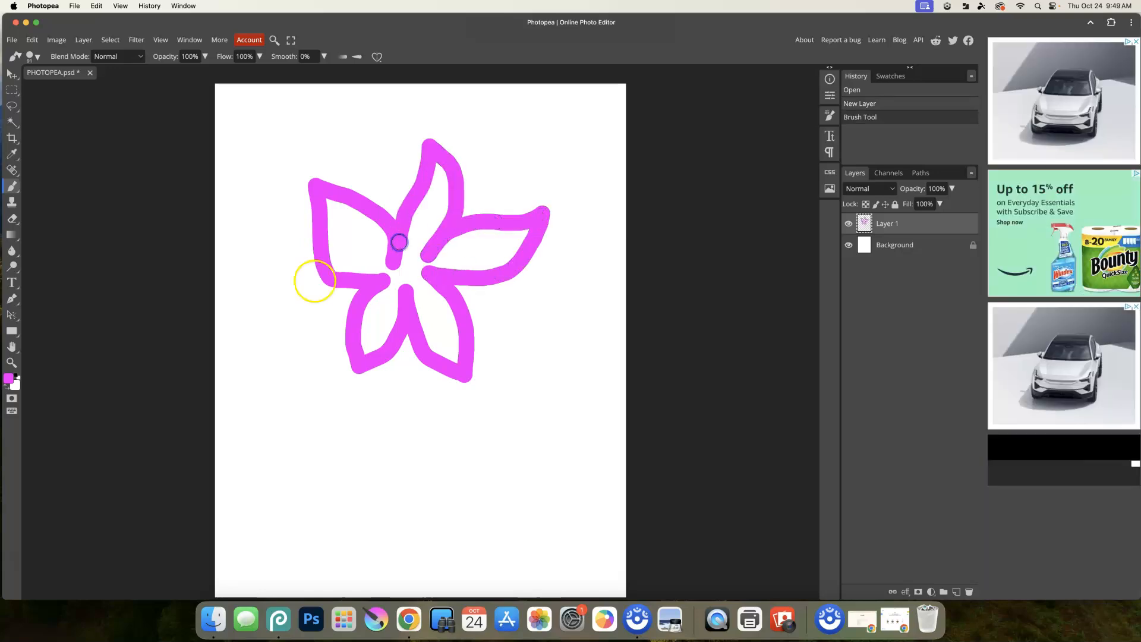
left_click(10, 233)
left_click(56, 251)
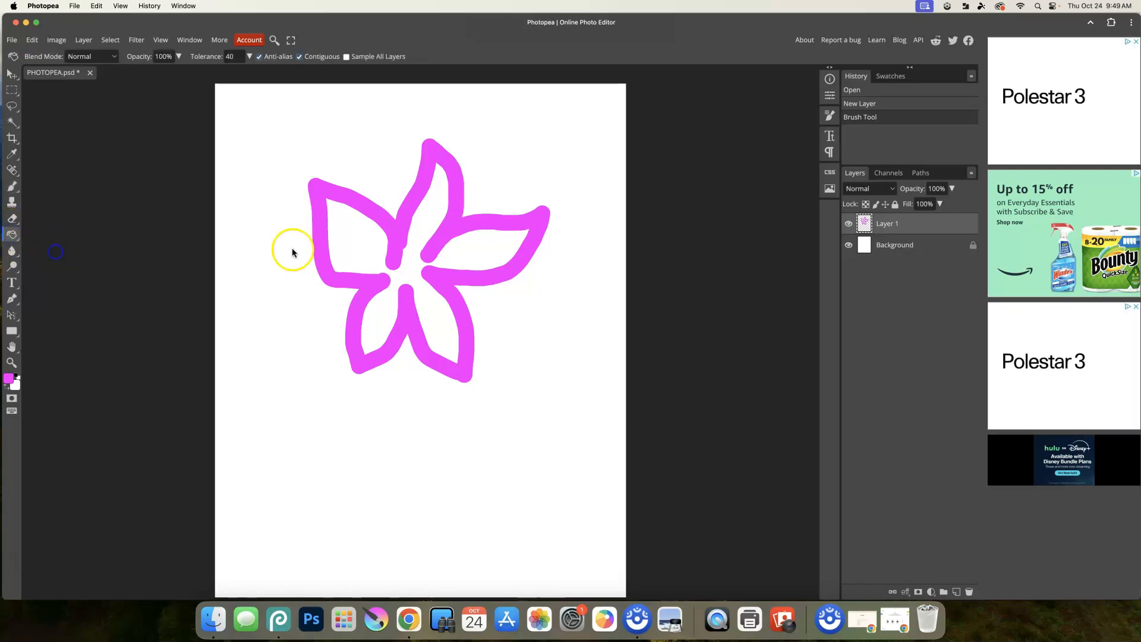
left_click(351, 242)
left_click(352, 242)
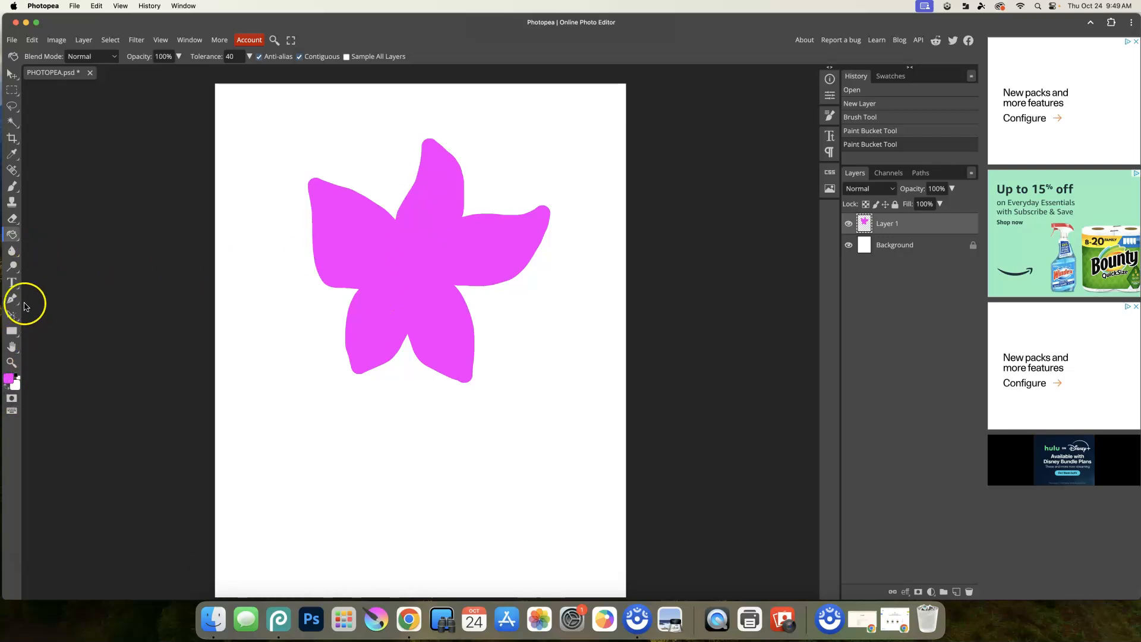
- Set the foreground color to golden yellow and brush a solid rounded center onto the flower
left_click(12, 376)
left_click_drag(214, 234, 214, 243)
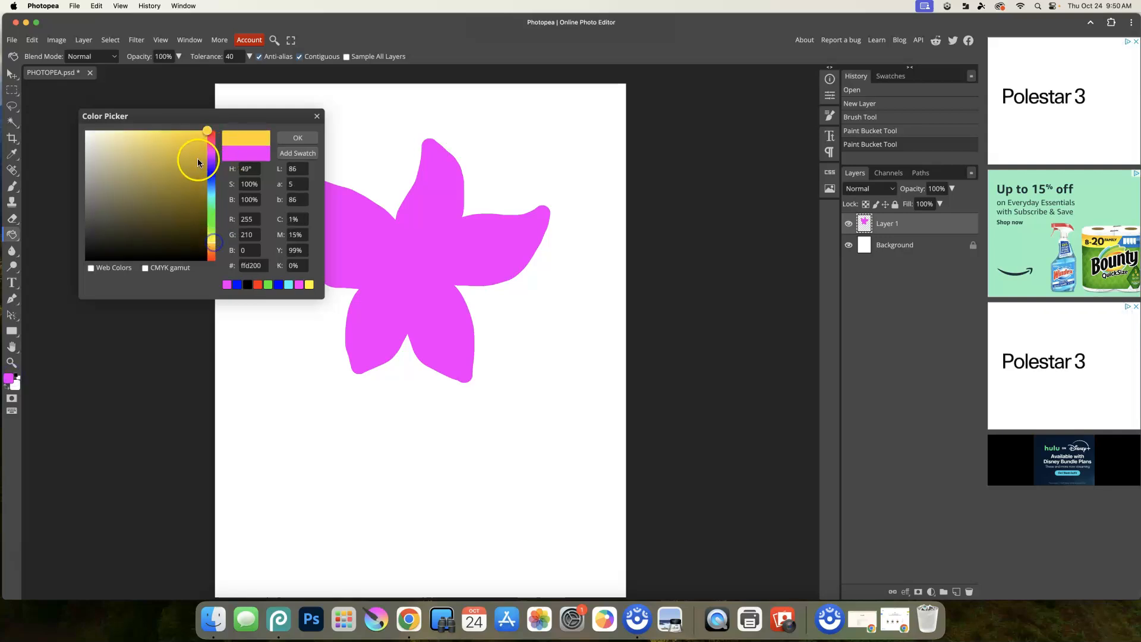
left_click(296, 138)
left_click(10, 188)
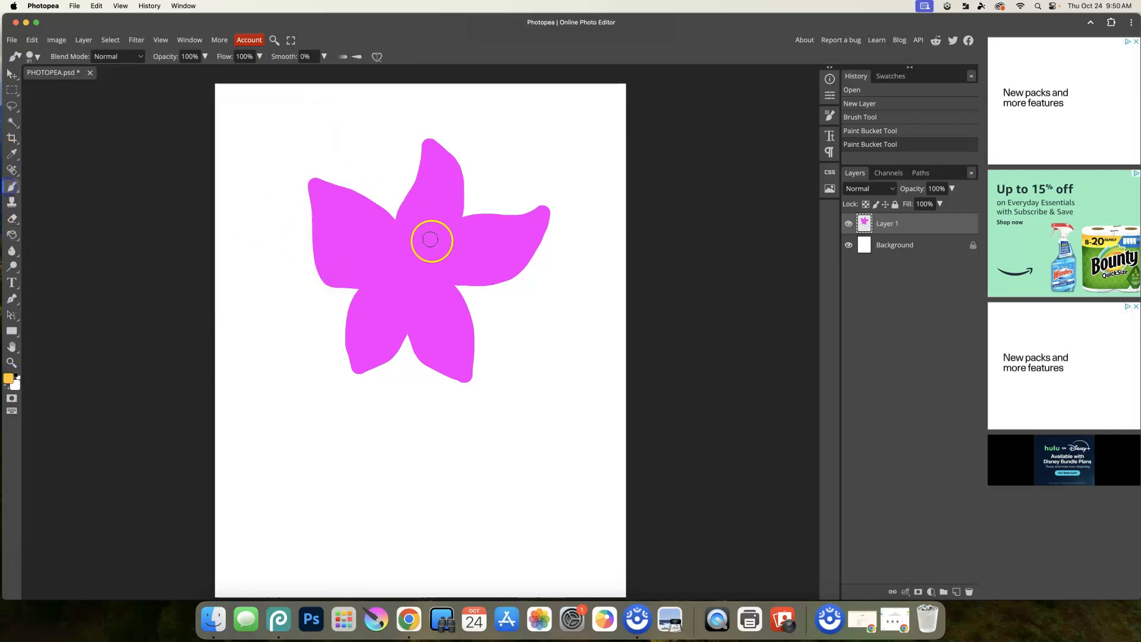
mouse_move(414, 239)
left_mouse_down()
mouse_move(429, 274)
mouse_move(428, 241)
mouse_move(387, 247)
mouse_move(390, 283)
mouse_move(429, 259)
mouse_move(383, 283)
mouse_move(439, 283)
mouse_move(376, 275)
mouse_move(394, 229)
mouse_move(428, 232)
mouse_move(444, 280)
mouse_move(395, 282)
left_mouse_up()
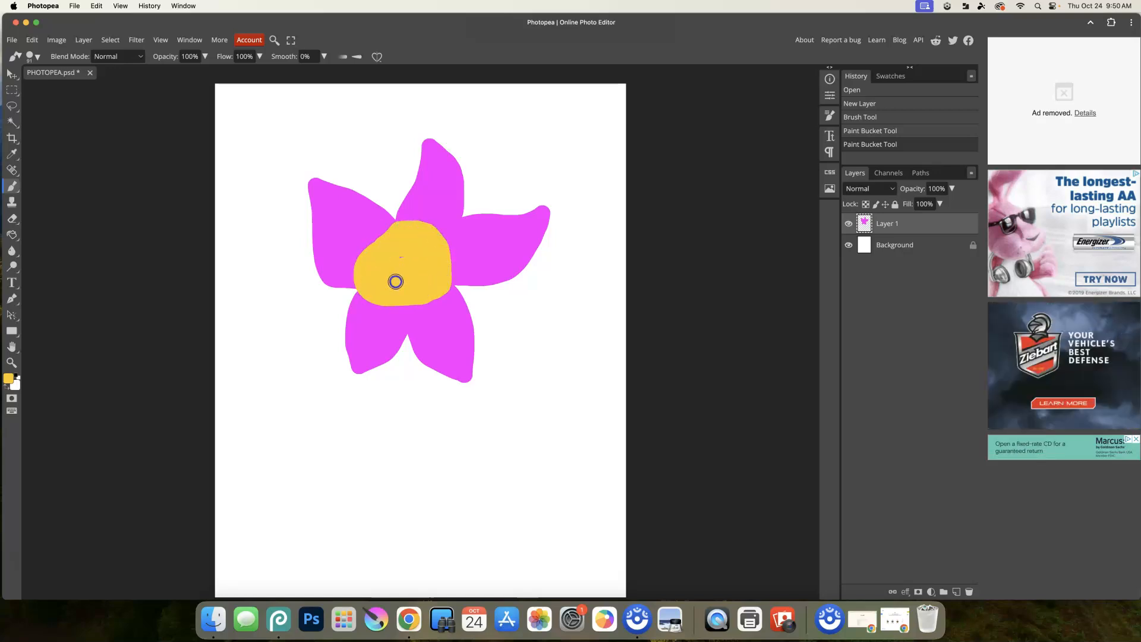
- Set the foreground color to bright green (00fb09) and paint a stem with two leaf outlines below the flower
left_click(8, 378)
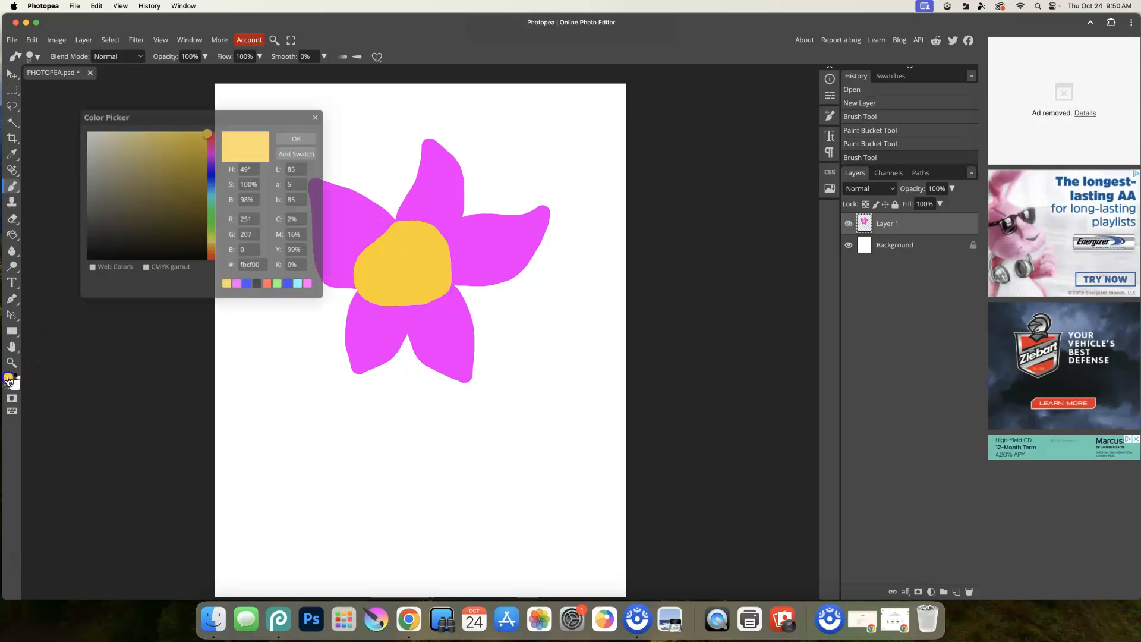
left_click(212, 216)
left_click_drag(196, 153, 211, 132)
left_click(298, 137)
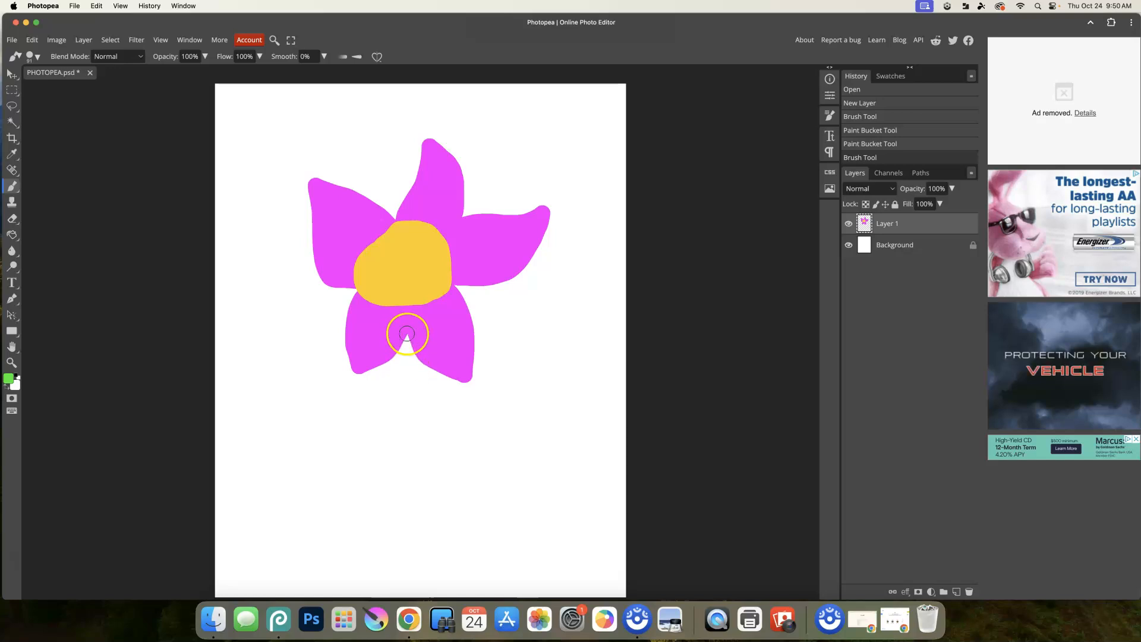
mouse_move(408, 333)
left_mouse_down()
mouse_move(440, 513)
mouse_move(411, 454)
mouse_move(353, 434)
mouse_move(317, 397)
mouse_move(316, 433)
mouse_move(333, 480)
mouse_move(441, 506)
mouse_move(511, 379)
mouse_move(525, 433)
mouse_move(500, 486)
mouse_move(446, 497)
left_mouse_up()
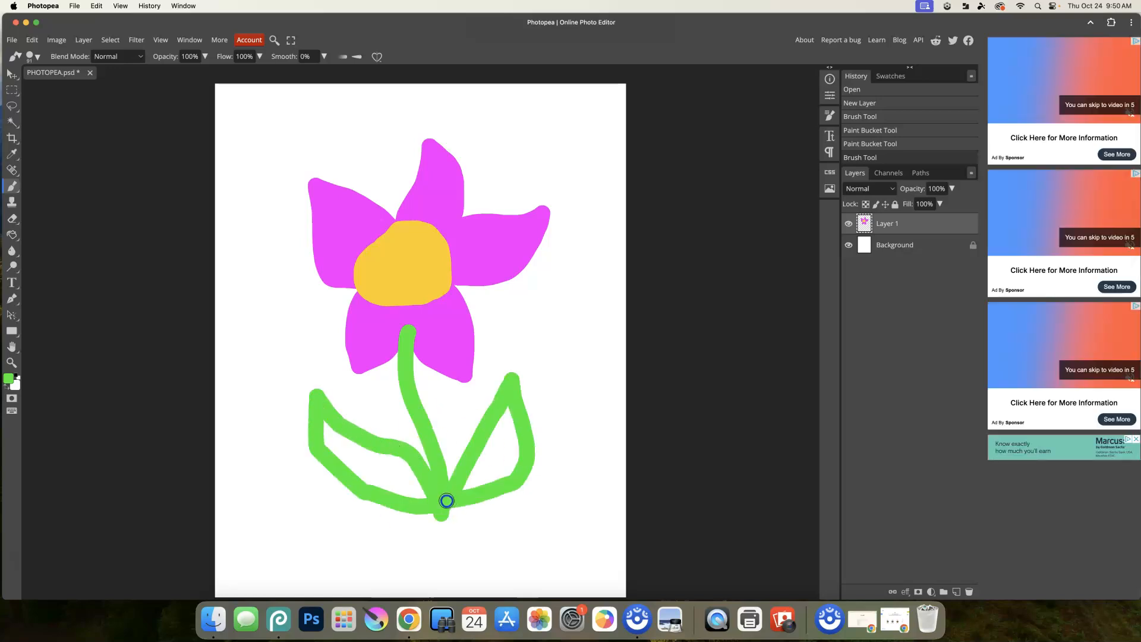
- Fill the insides of both leaf outlines with the same green using the Paint Bucket
left_click(9, 237)
left_click(377, 464)
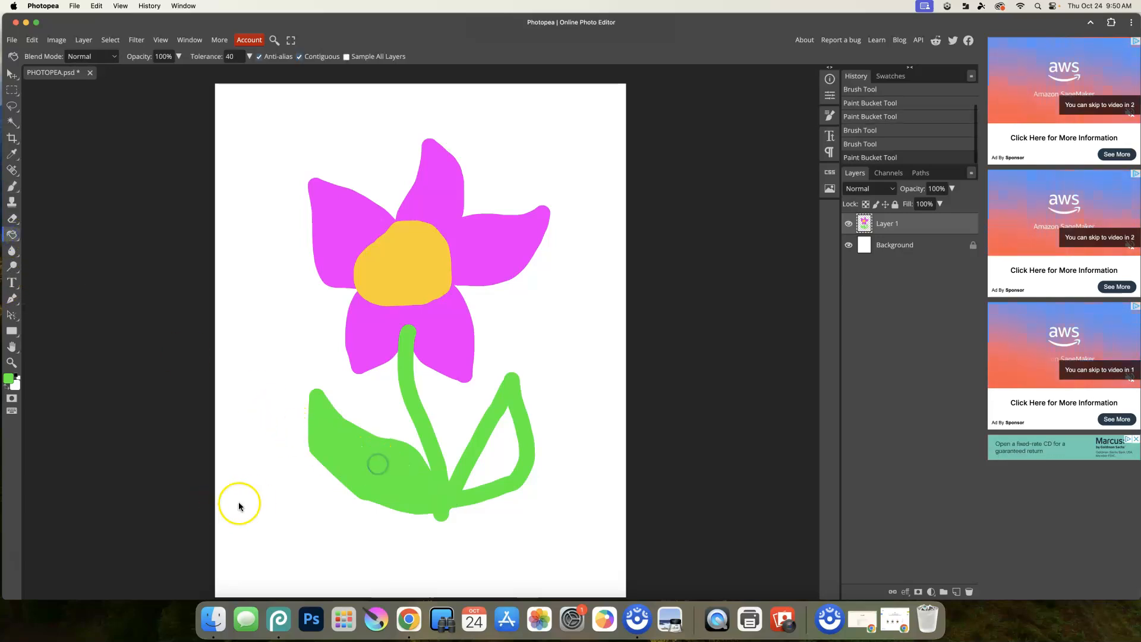
left_click(396, 472)
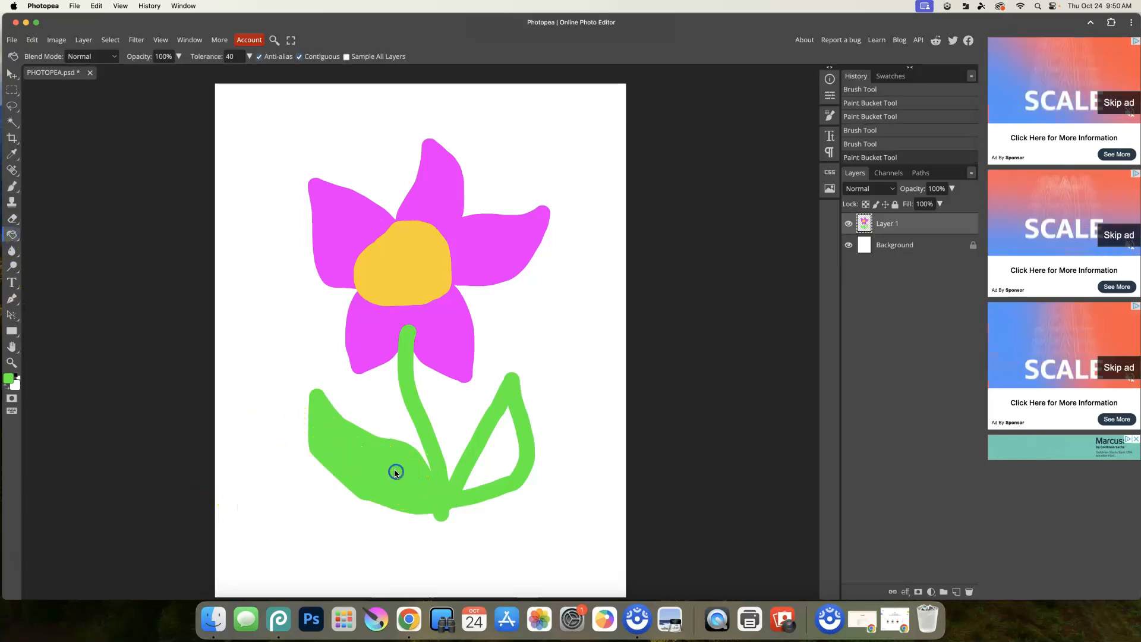
left_click(502, 461)
left_click(428, 510)
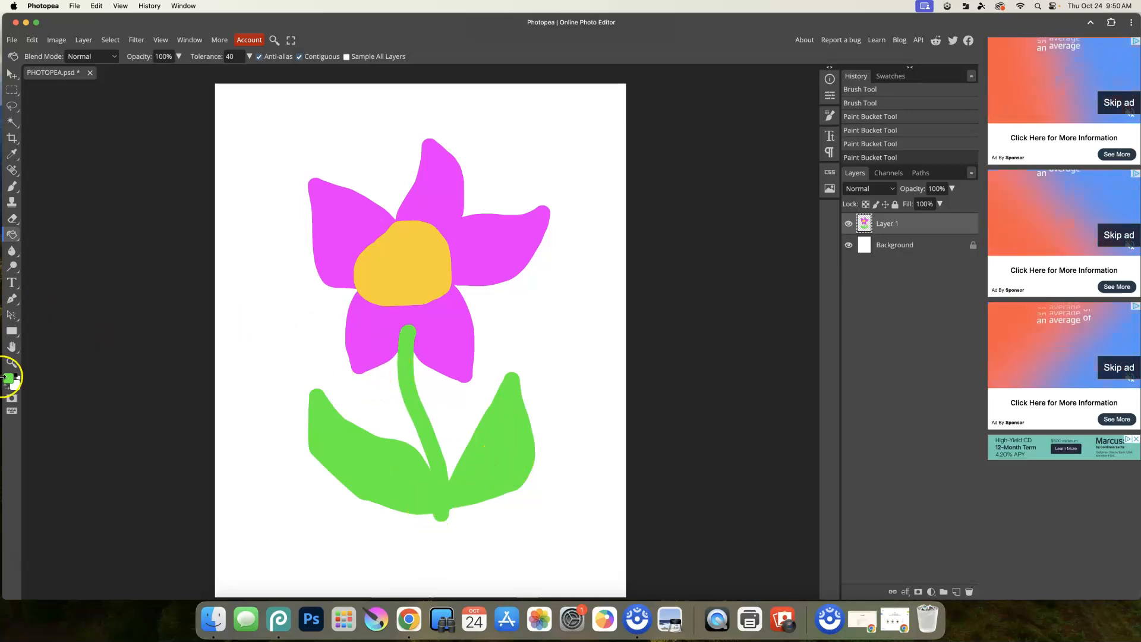
- Sample the petals' magenta as the foreground color and brush over the stem tip that overlaps the lower petals
left_click(9, 380)
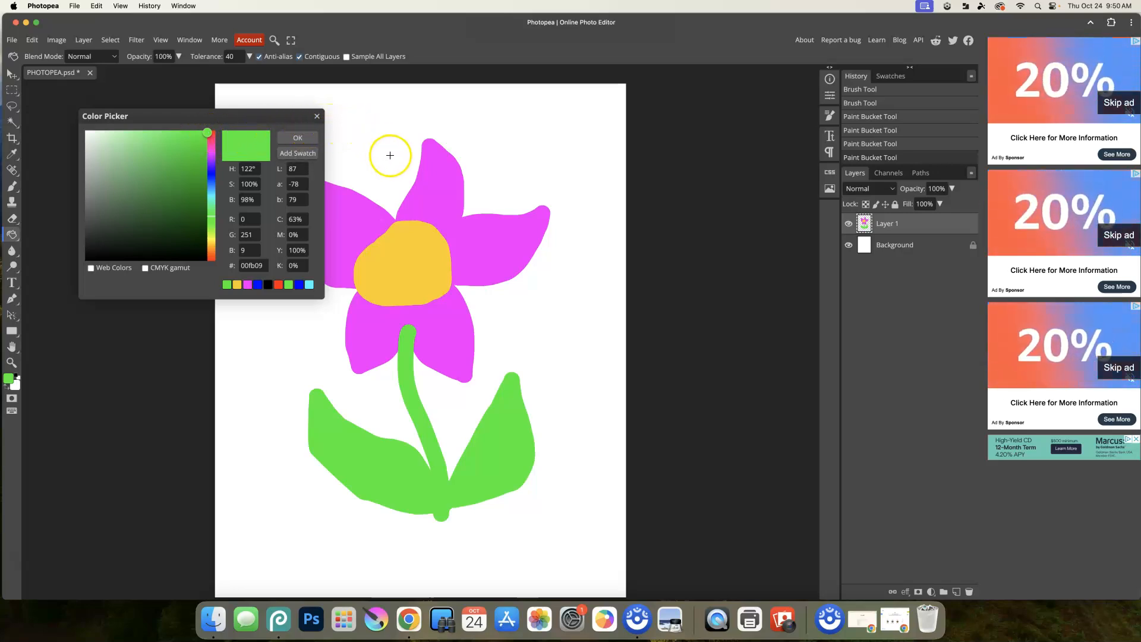
left_click(437, 185)
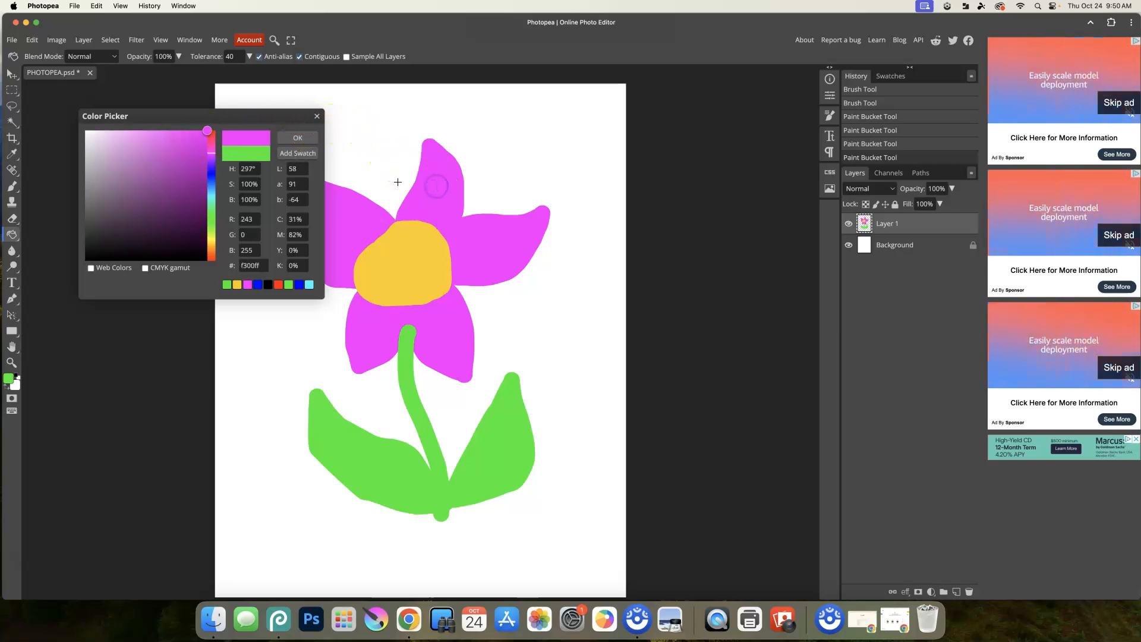
left_click(291, 137)
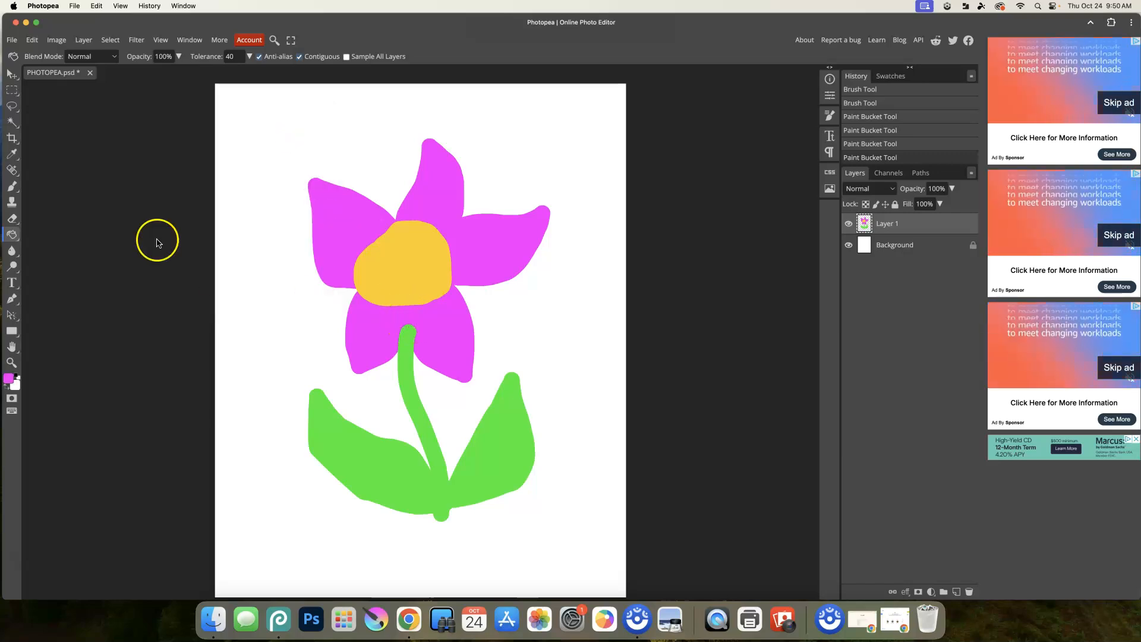
left_click(13, 188)
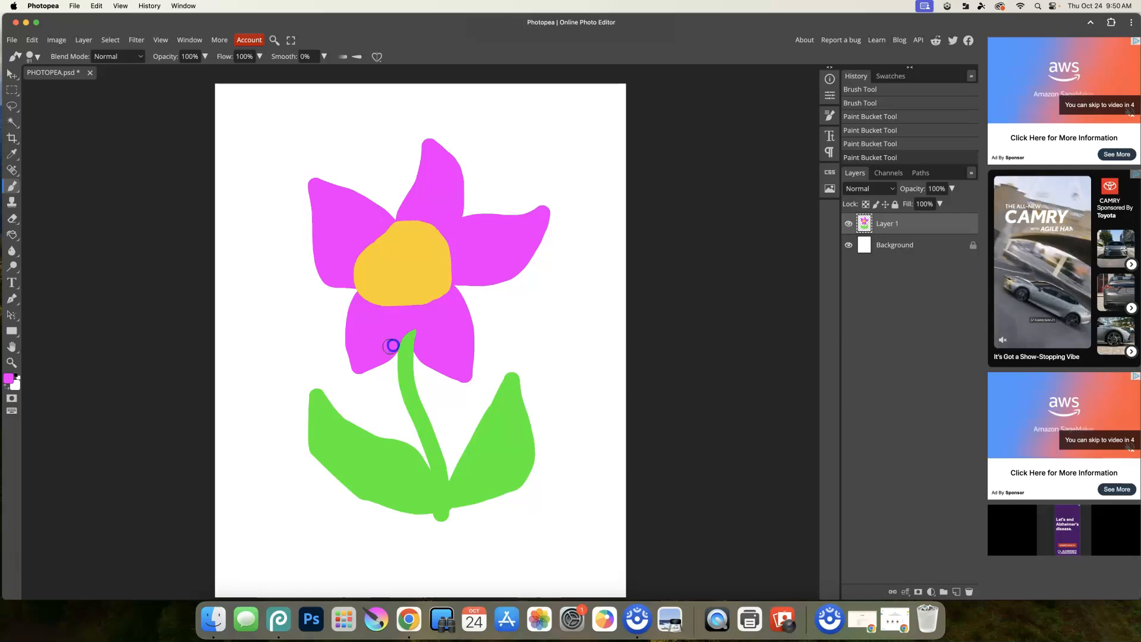
mouse_move(412, 341)
left_mouse_down()
mouse_move(409, 329)
mouse_move(420, 356)
mouse_move(446, 364)
mouse_move(402, 340)
left_mouse_up()
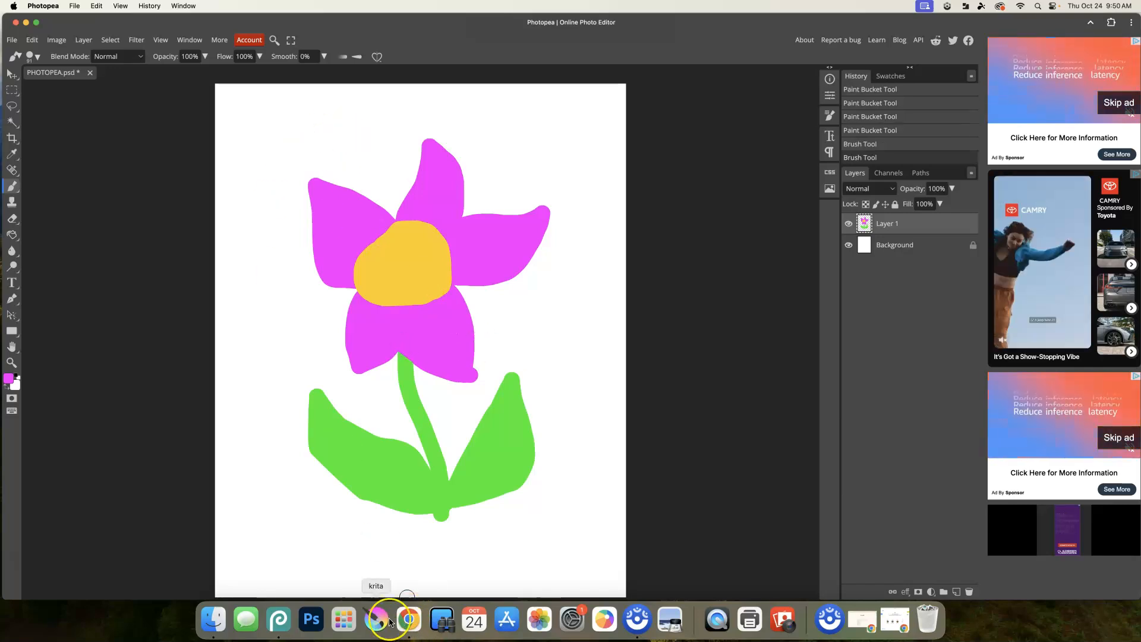
- Add a new layer above the flower layer, choose the Gradient tool and open its gradient for editing
left_click(956, 592)
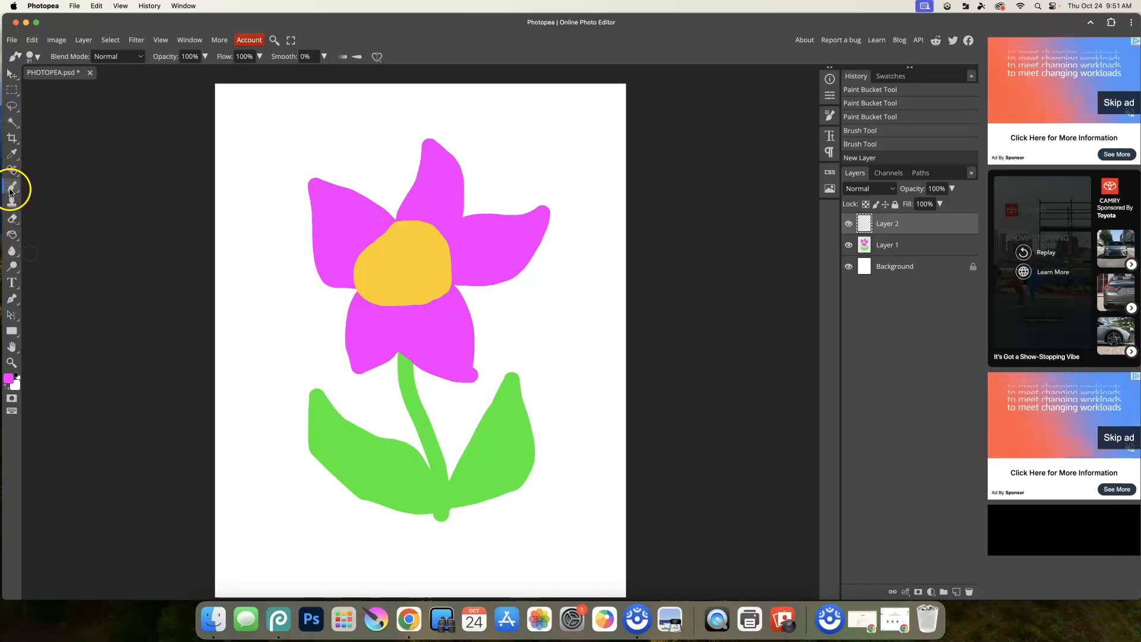
right_click(13, 232)
left_click(69, 231)
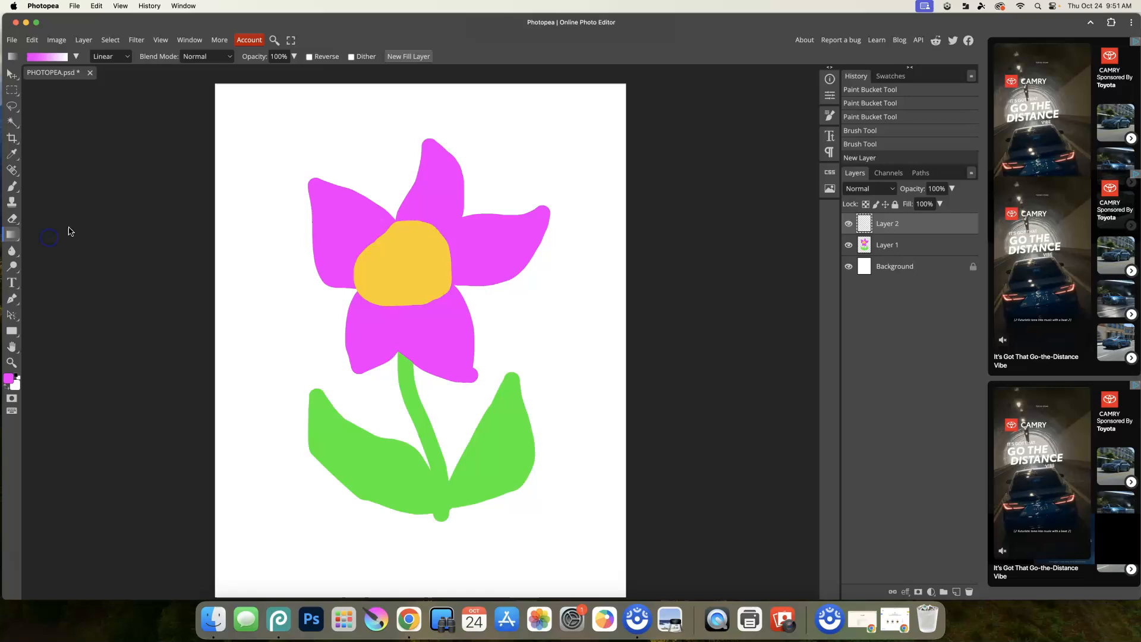
left_click(77, 57)
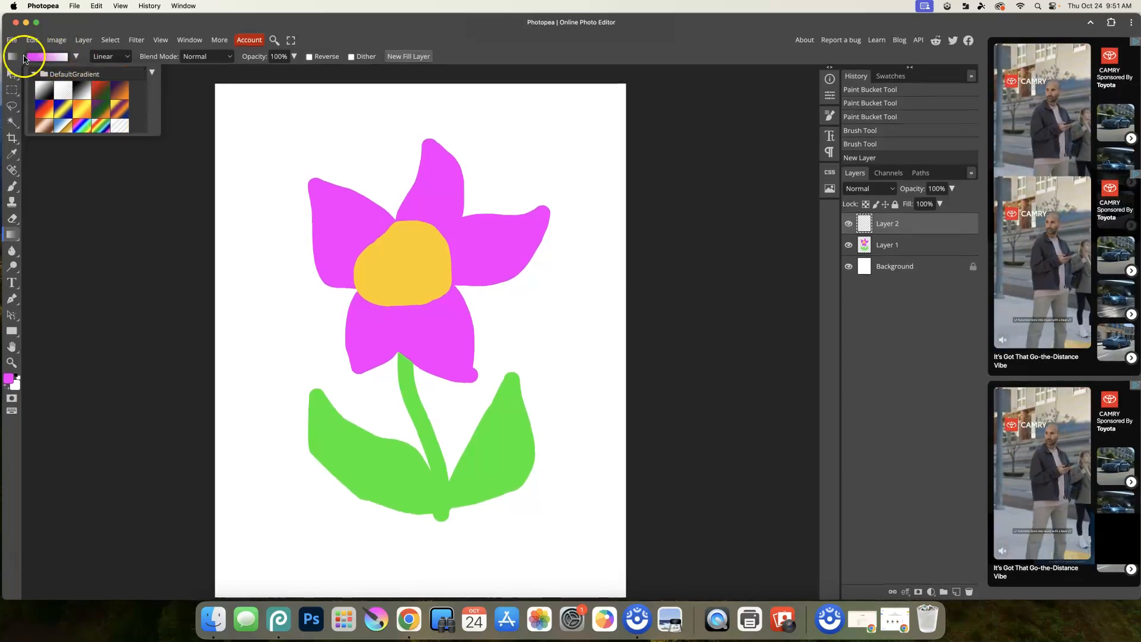
left_click(45, 57)
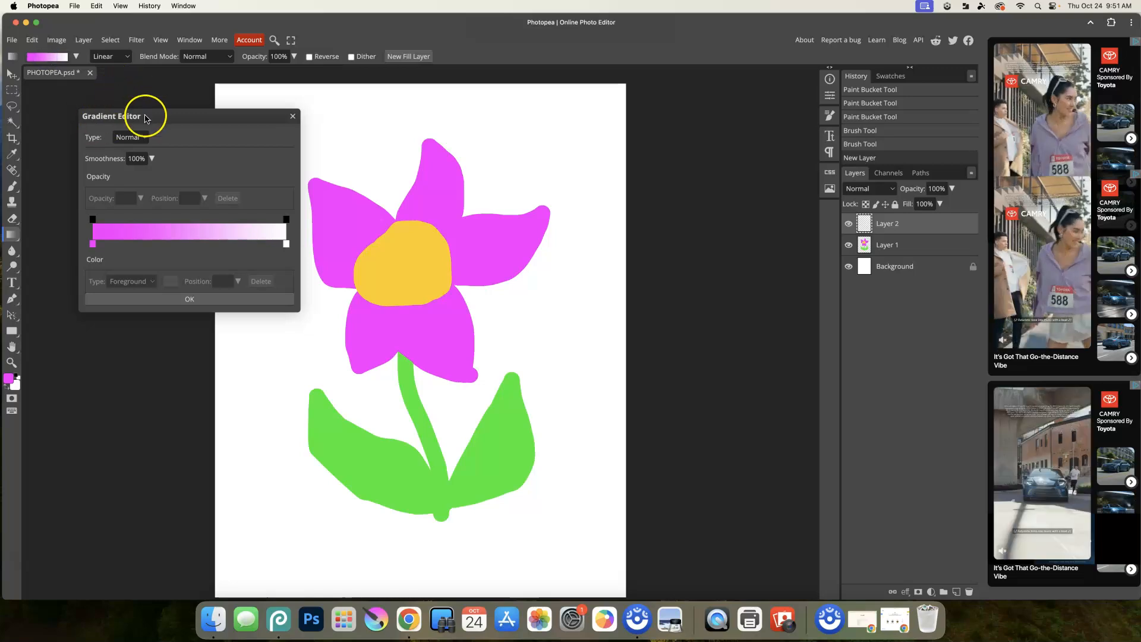
- Reverse the gradient's color stops by moving the magenta stop near the end and the white stop to 0%
left_click(93, 245)
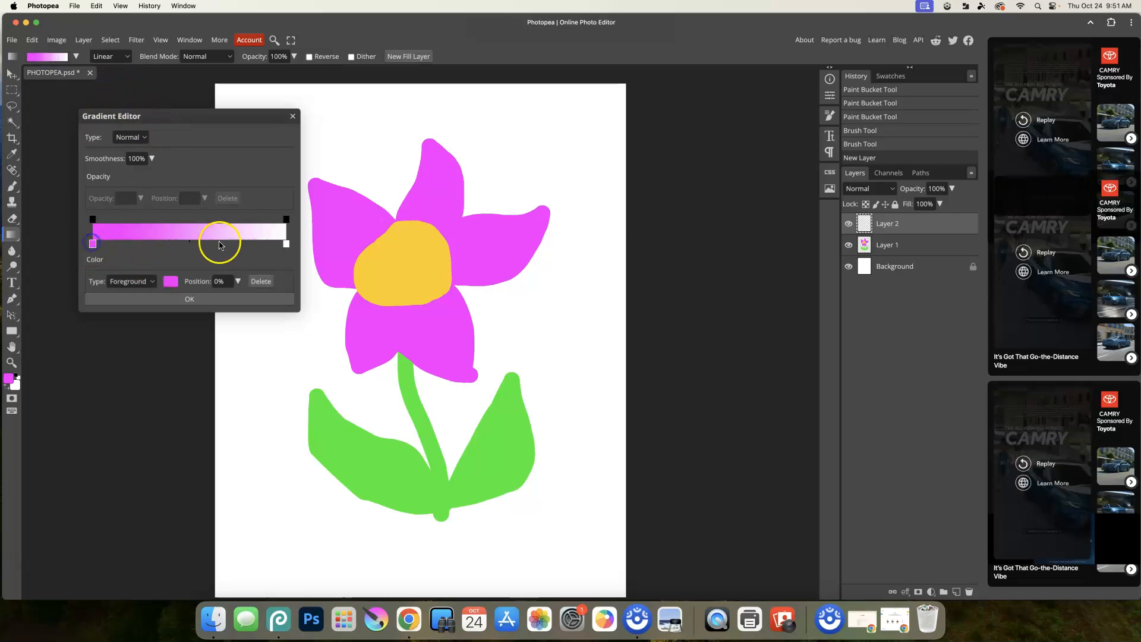
mouse_move(287, 246)
left_mouse_down()
mouse_move(263, 247)
mouse_move(285, 248)
left_mouse_up()
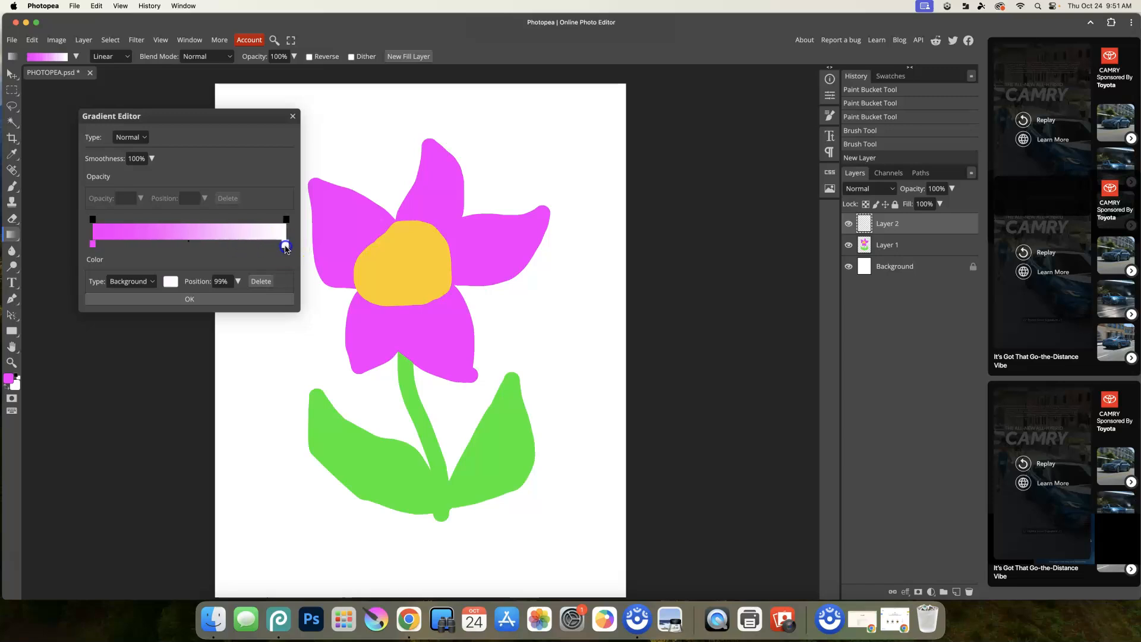
left_click(93, 246)
left_click(163, 248)
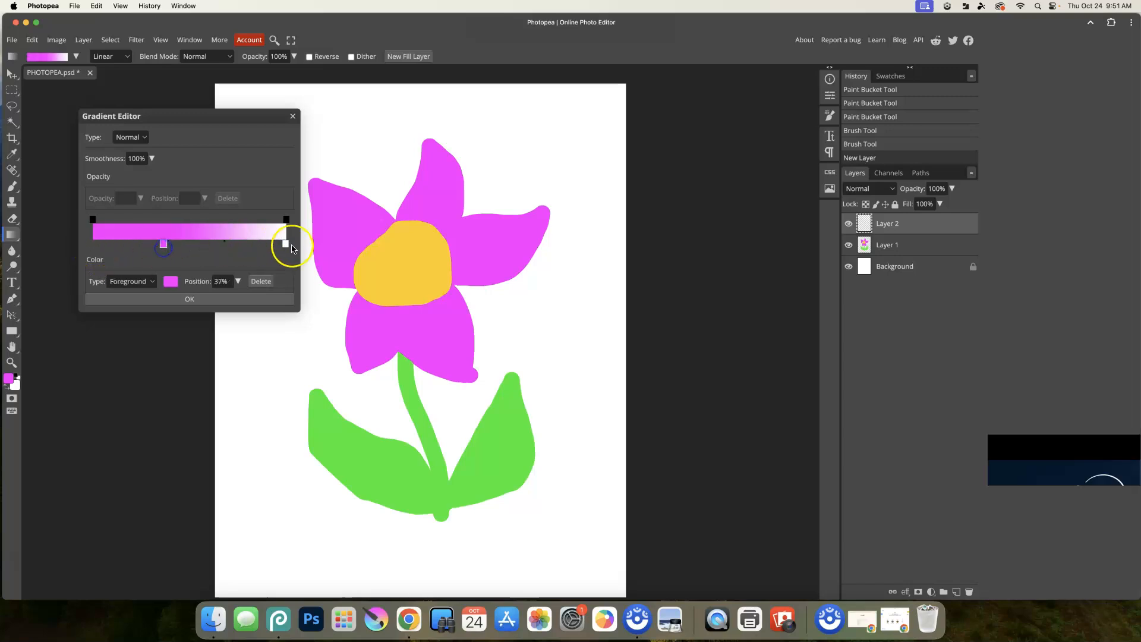
left_click_drag(286, 245, 193, 246)
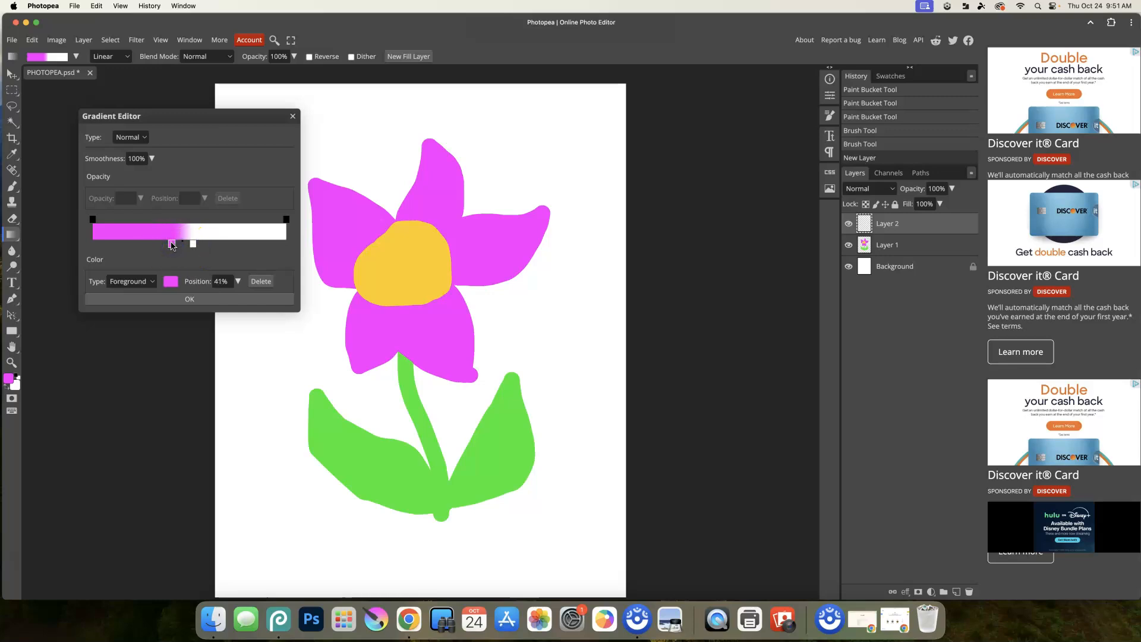
left_click_drag(182, 245, 277, 246)
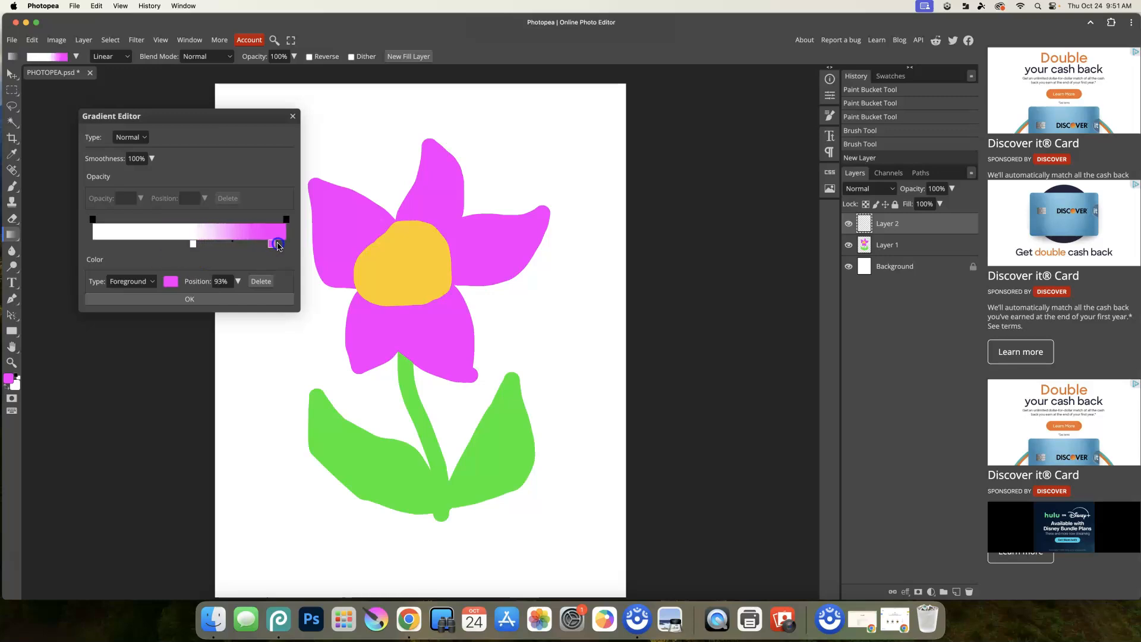
left_click_drag(193, 246, 92, 247)
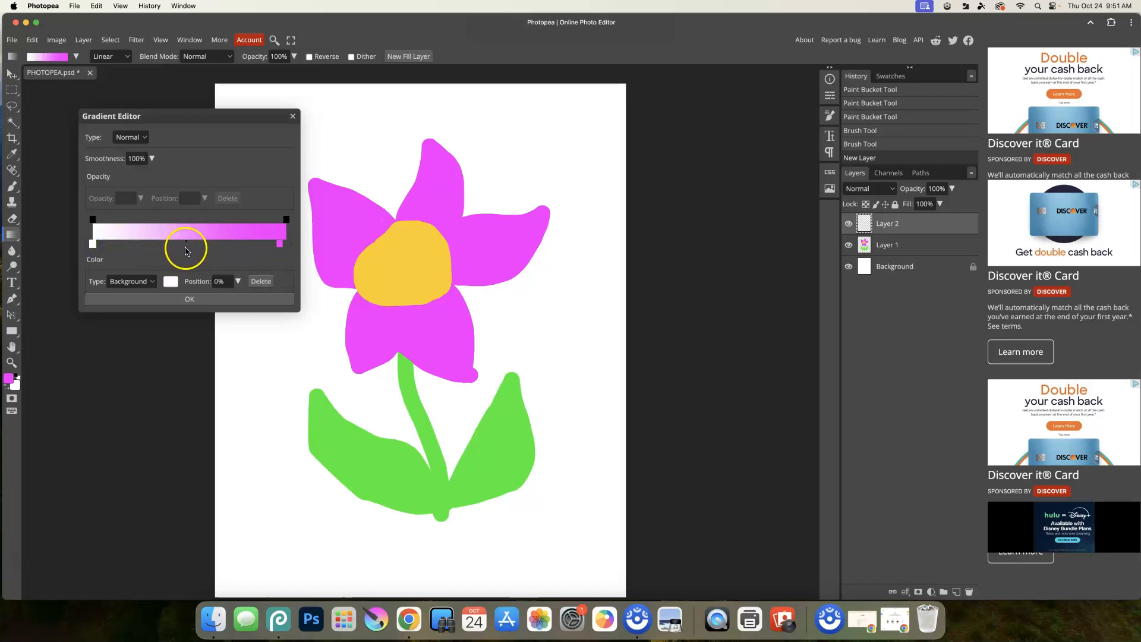
- Add a color stop near the gradient's middle, delete the white stop, and move the new stop to 0%
left_click(182, 249)
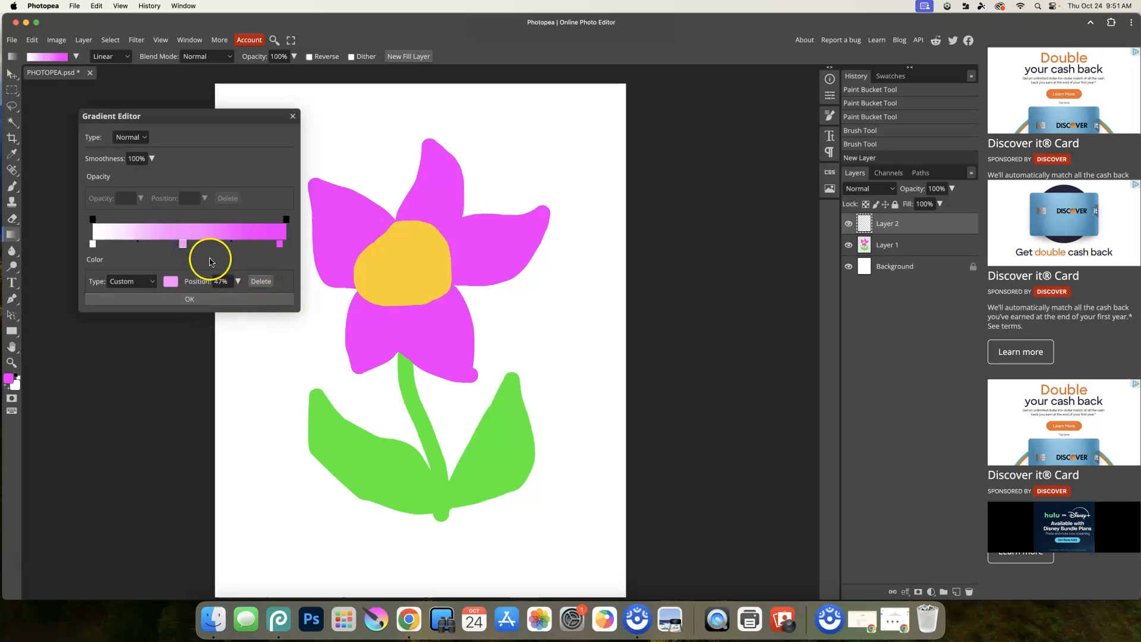
left_click(259, 281)
left_click_drag(184, 248, 124, 248)
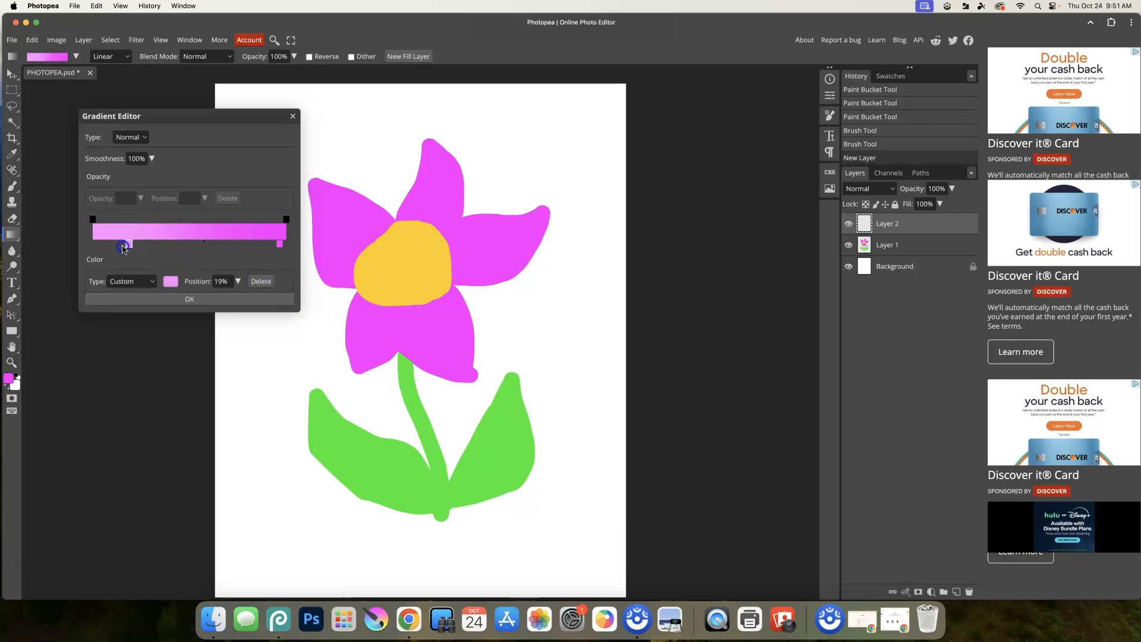
left_click(123, 258)
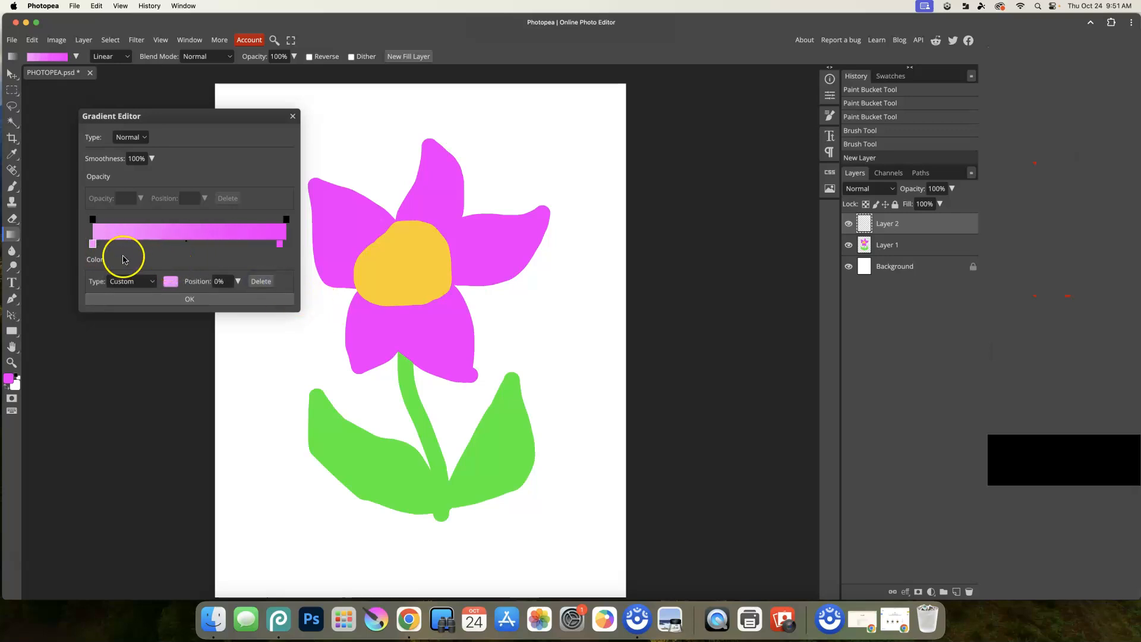
- Change the gradient's starting color stop to light blue, 6a97df
left_click(172, 283)
left_click_drag(294, 202, 364, 141)
mouse_move(355, 198)
left_mouse_down()
mouse_move(359, 213)
mouse_move(296, 171)
left_mouse_up()
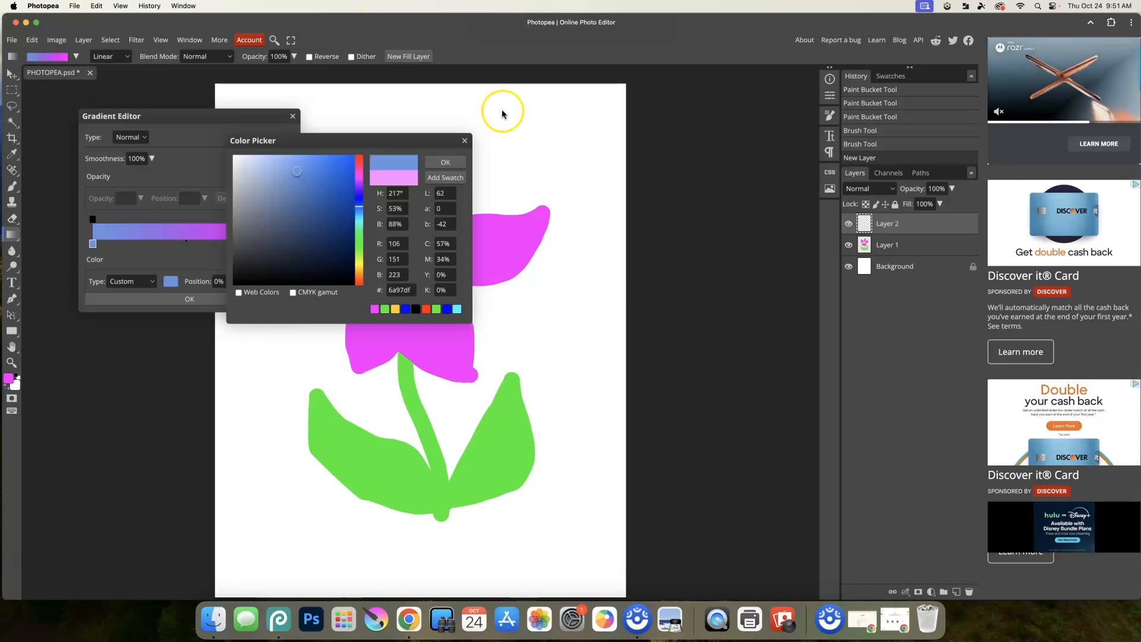
left_click(445, 162)
- Move the gradient's end stop to 98%, change its color to blue 0900ff, and apply the edited gradient
left_click(281, 243)
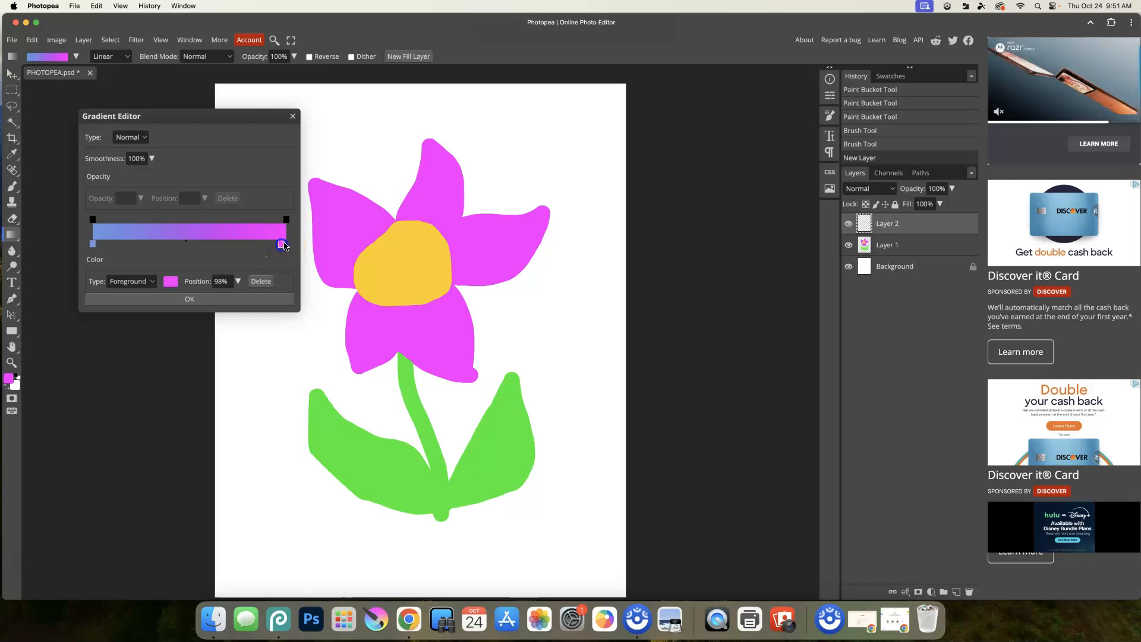
left_click(171, 281)
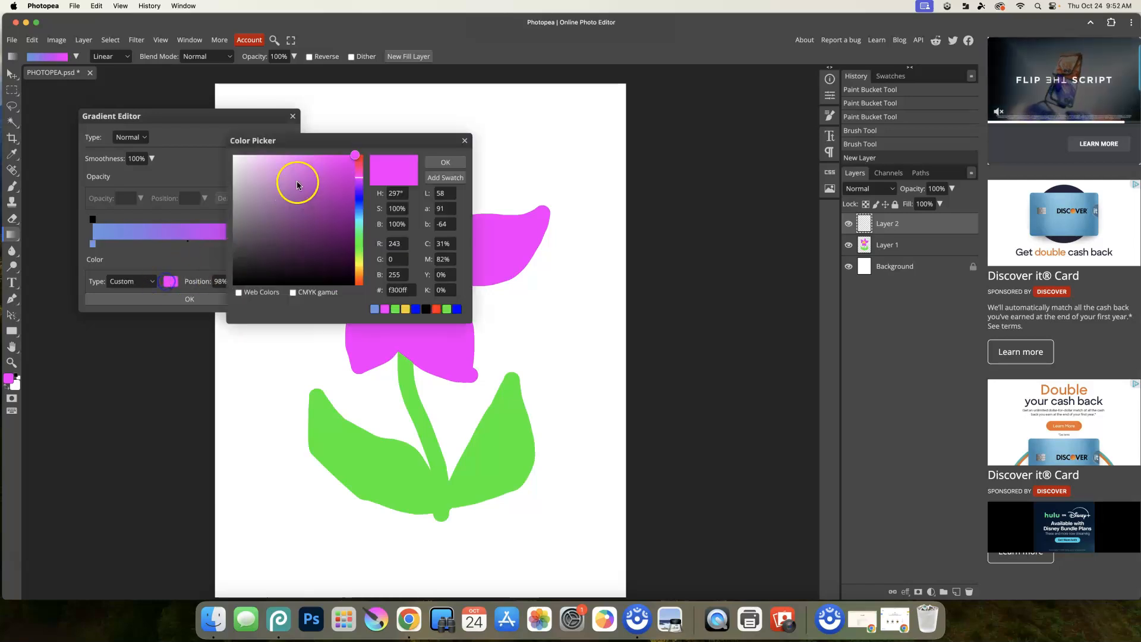
left_click(357, 198)
left_click(444, 162)
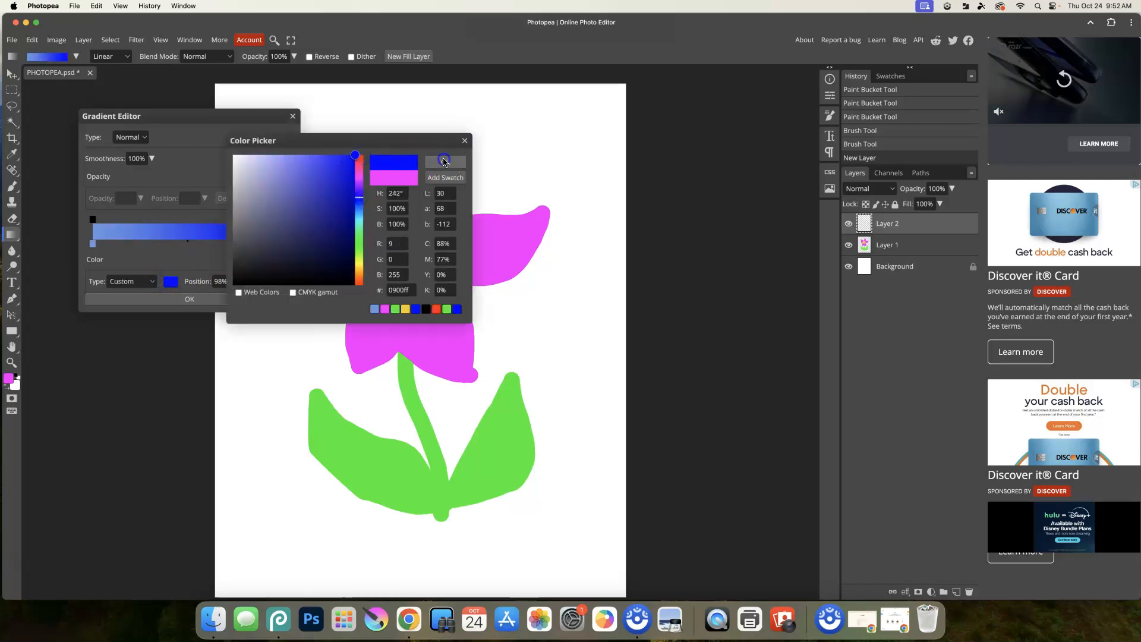
left_click(211, 300)
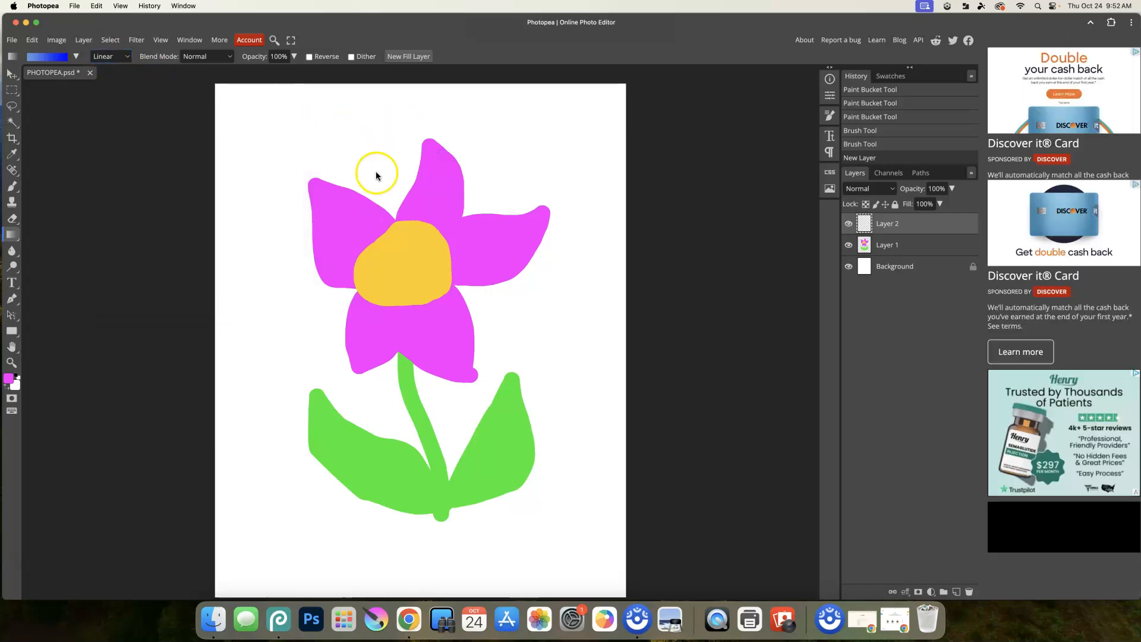
- Fill Layer 2 with the light-to-dark blue linear gradient, trying vertical, diagonal and horizontal directions
left_click_drag(401, 168, 418, 395)
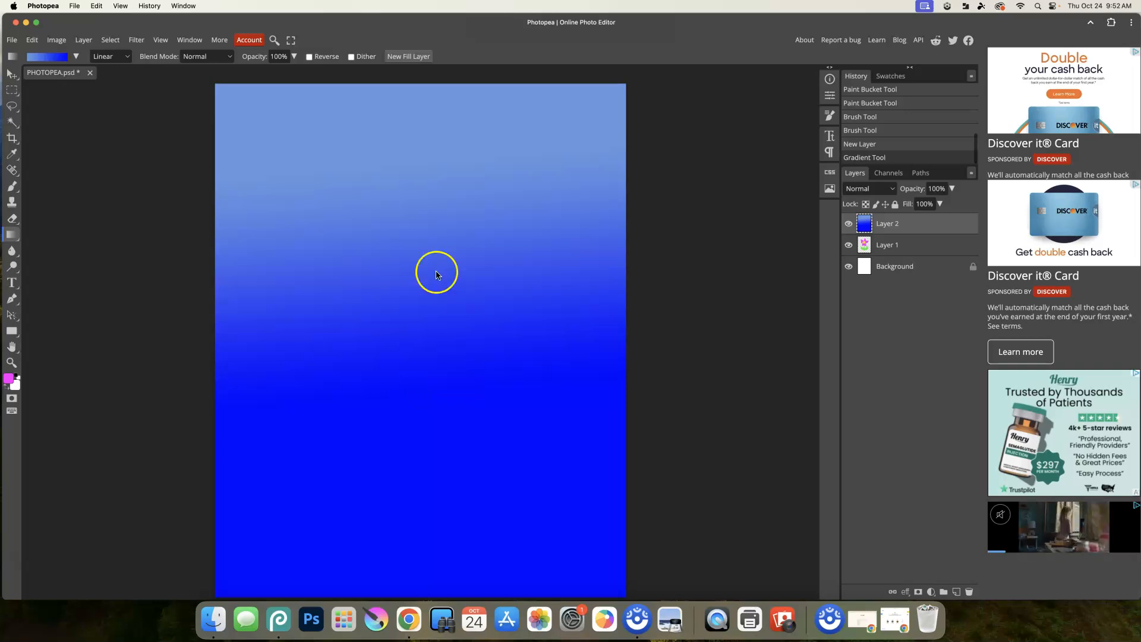
left_click_drag(415, 308, 419, 363)
left_click_drag(426, 417, 425, 207)
left_click_drag(402, 366, 505, 229)
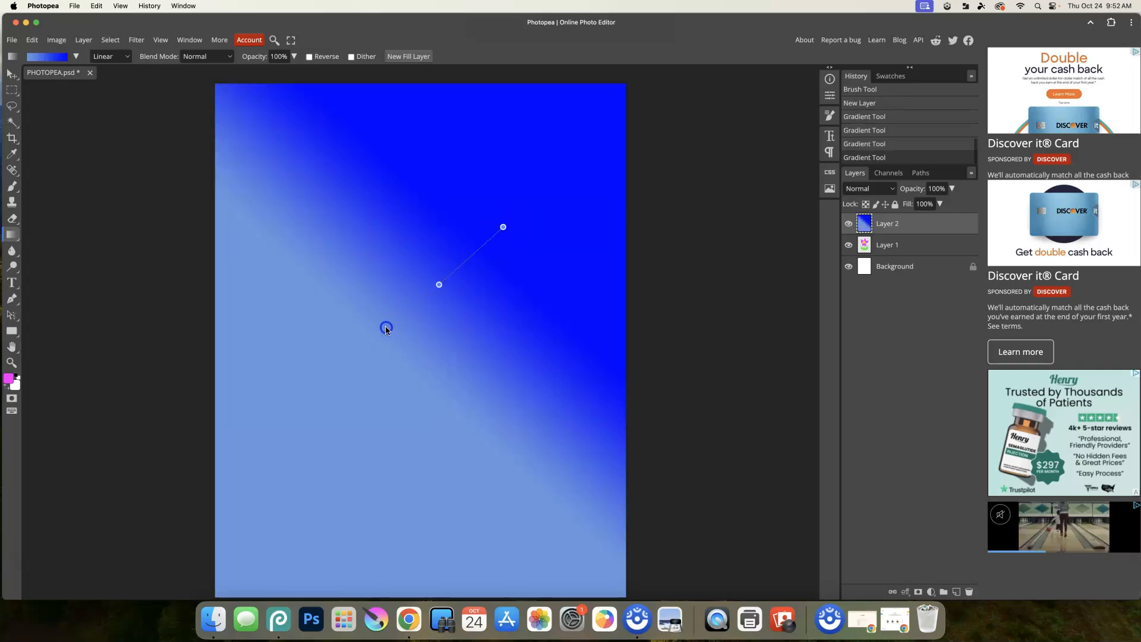
left_click_drag(386, 326, 384, 327)
left_click_drag(355, 249, 453, 242)
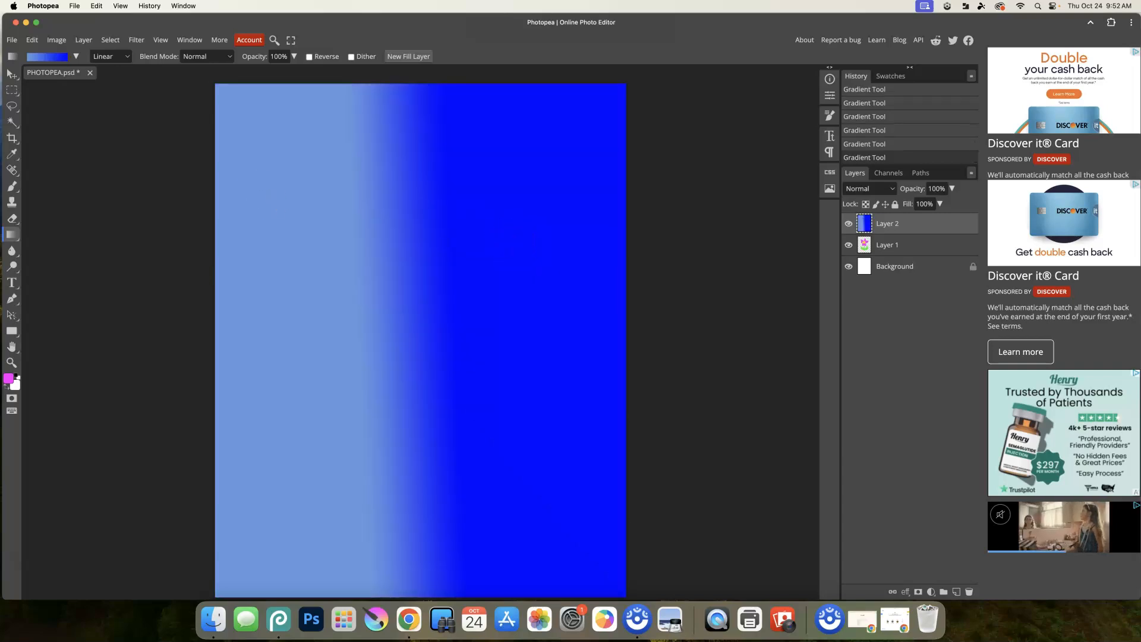
- Try the Radial gradient style on Layer 2, both in normal and in reversed color order
left_click(116, 57)
left_click(109, 68)
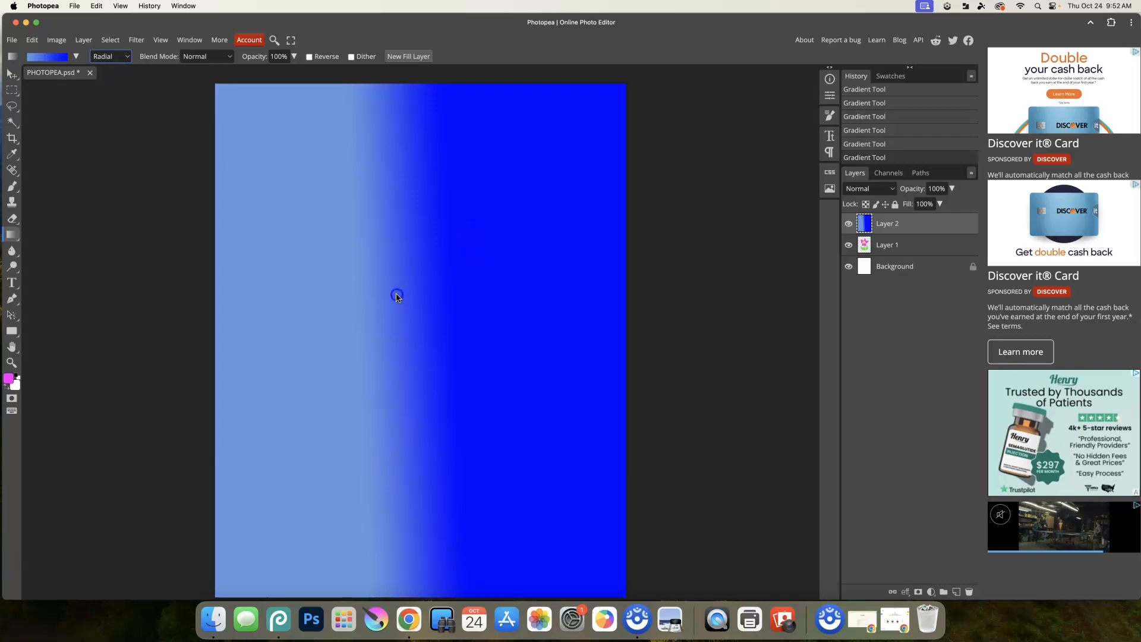
left_click_drag(397, 297, 393, 299)
left_click_drag(363, 338, 355, 346)
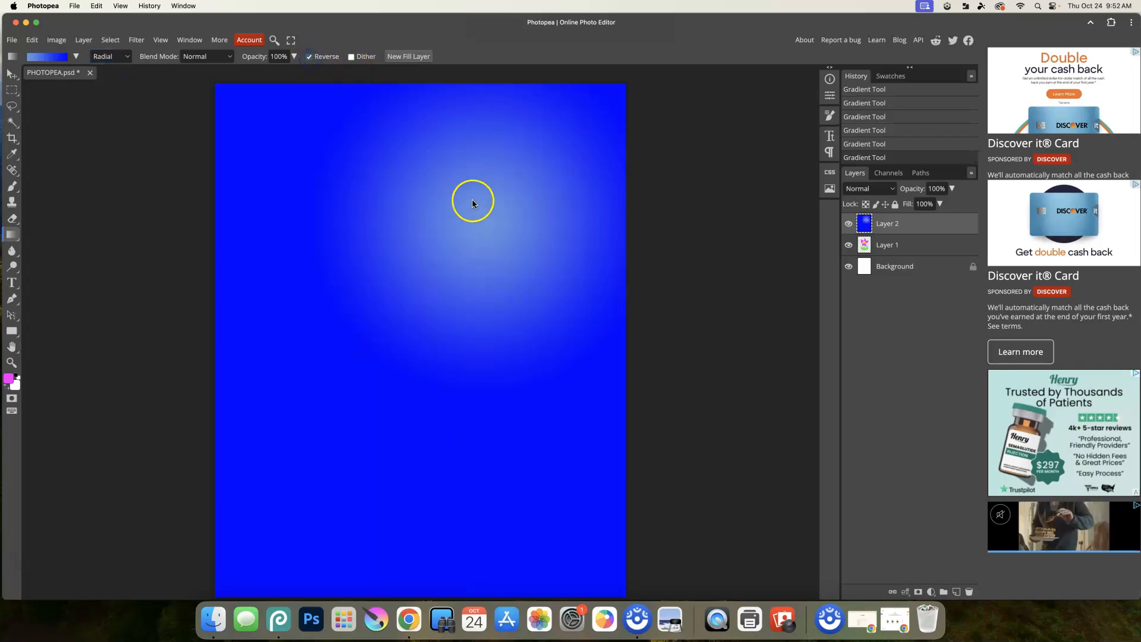
left_click_drag(369, 340, 372, 334)
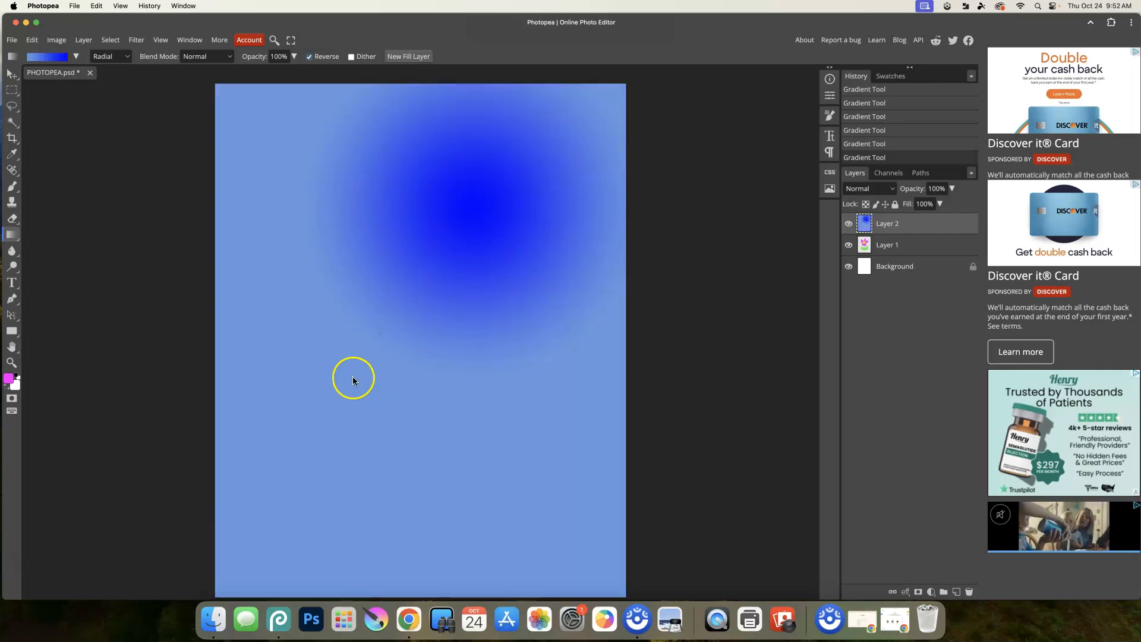
left_click(309, 57)
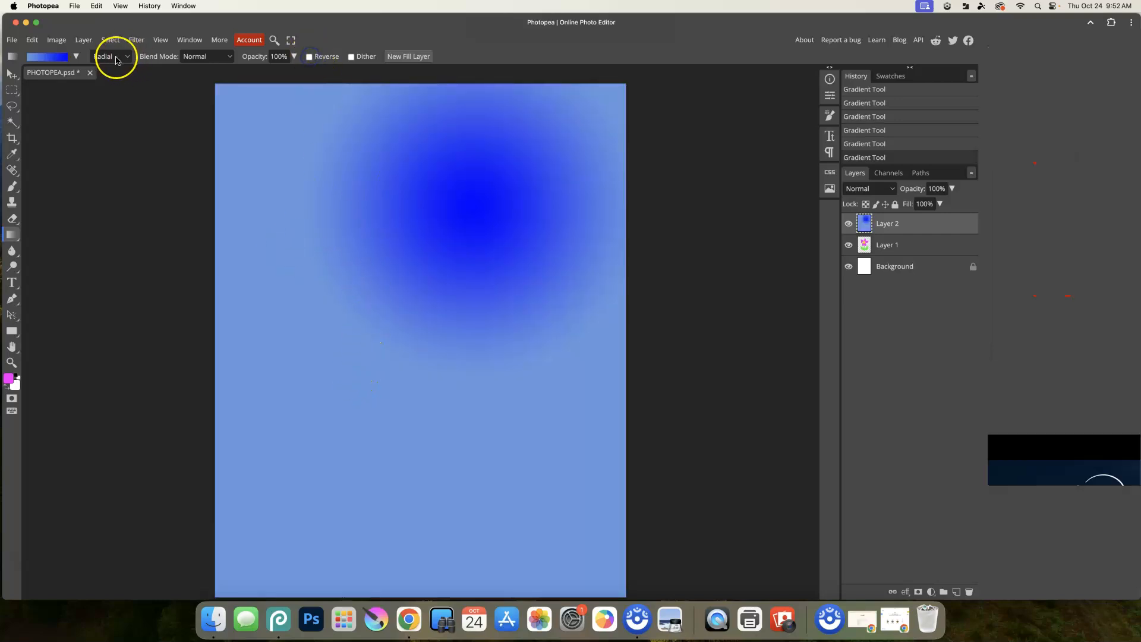
- Try the Angle gradient style on Layer 2, sweeping the colors around a point near the canvas center
left_click(112, 56)
left_click(117, 70)
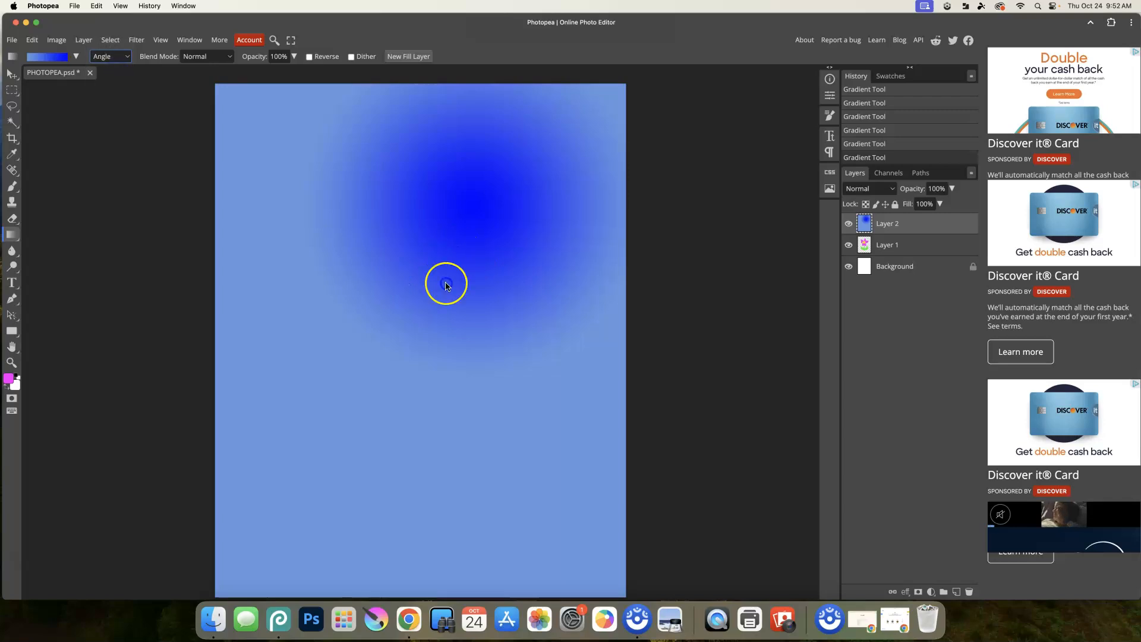
left_click(452, 342)
left_click_drag(308, 288, 309, 290)
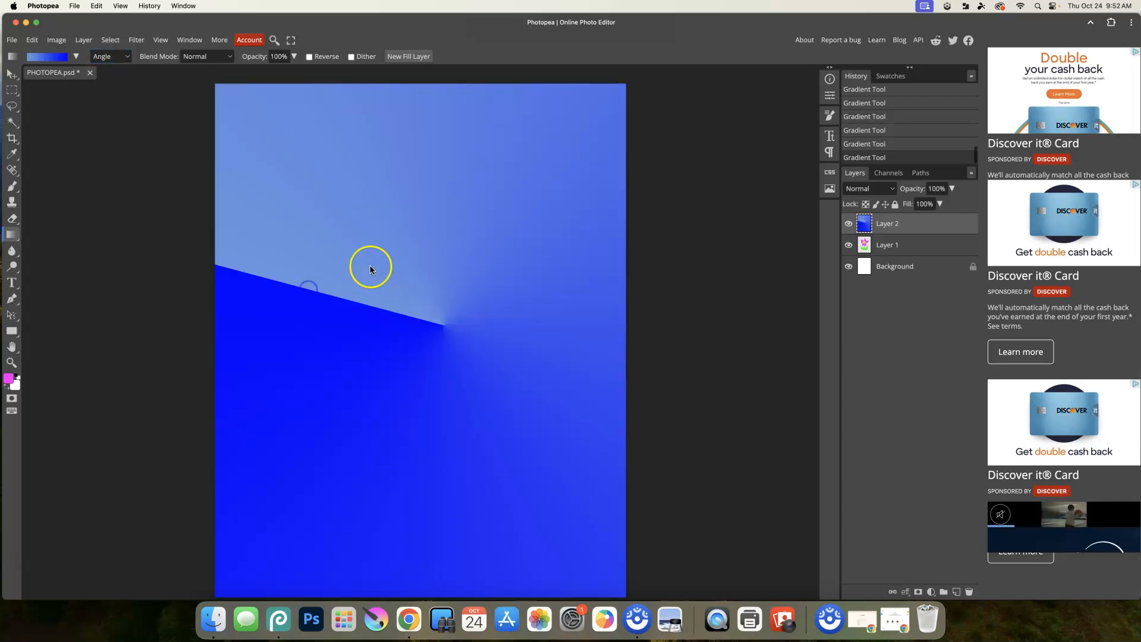
- Try the Reflected gradient style on Layer 2 with light bands at horizontal, steep and diagonal angles
left_click(121, 56)
left_click(118, 69)
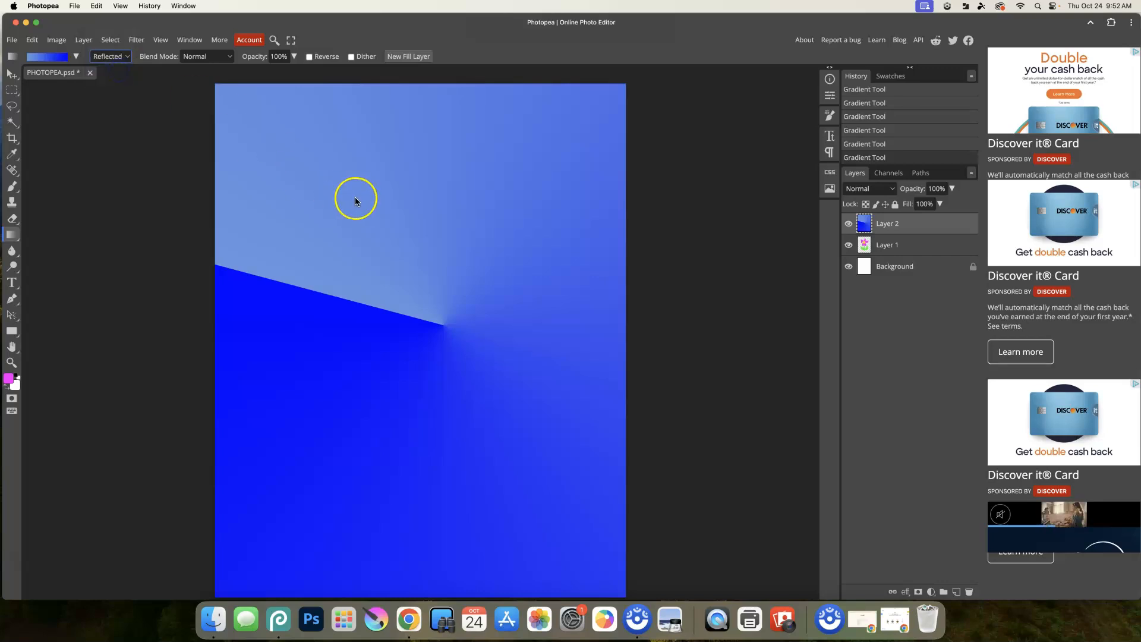
left_click_drag(389, 311, 401, 351)
left_click_drag(405, 239, 413, 377)
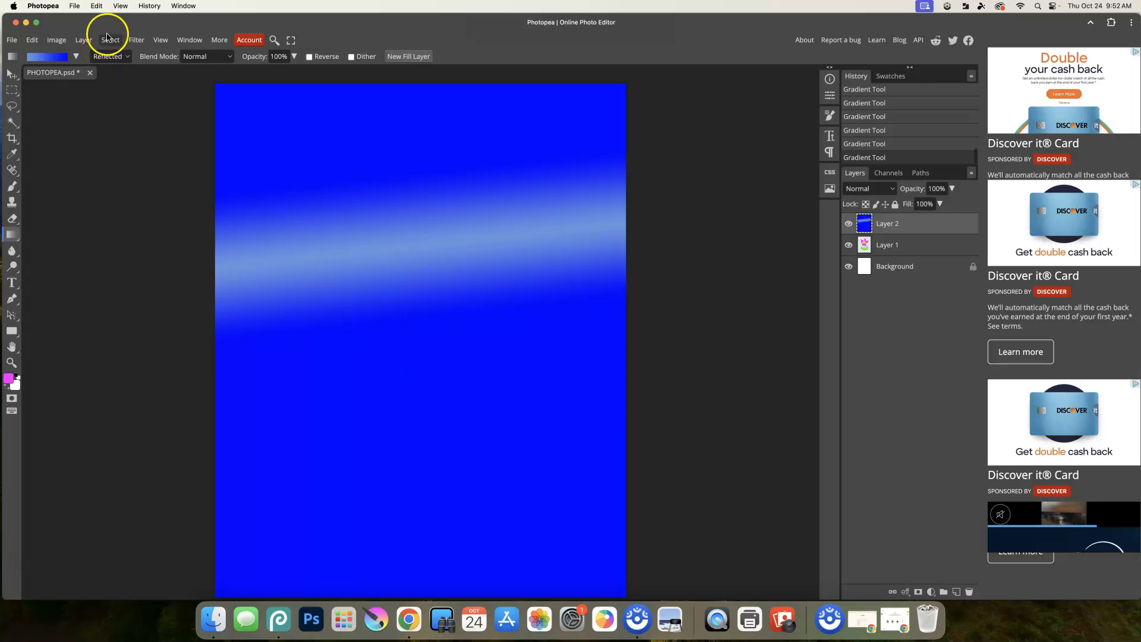
left_click_drag(390, 303, 401, 395)
left_click_drag(358, 309, 405, 287)
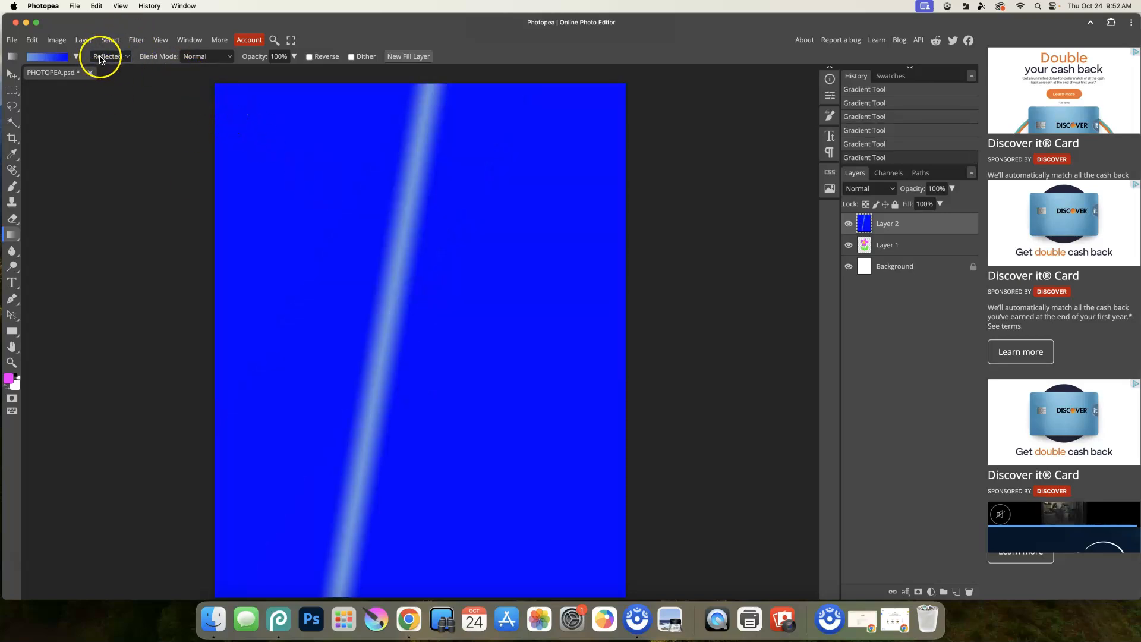
left_click(127, 57)
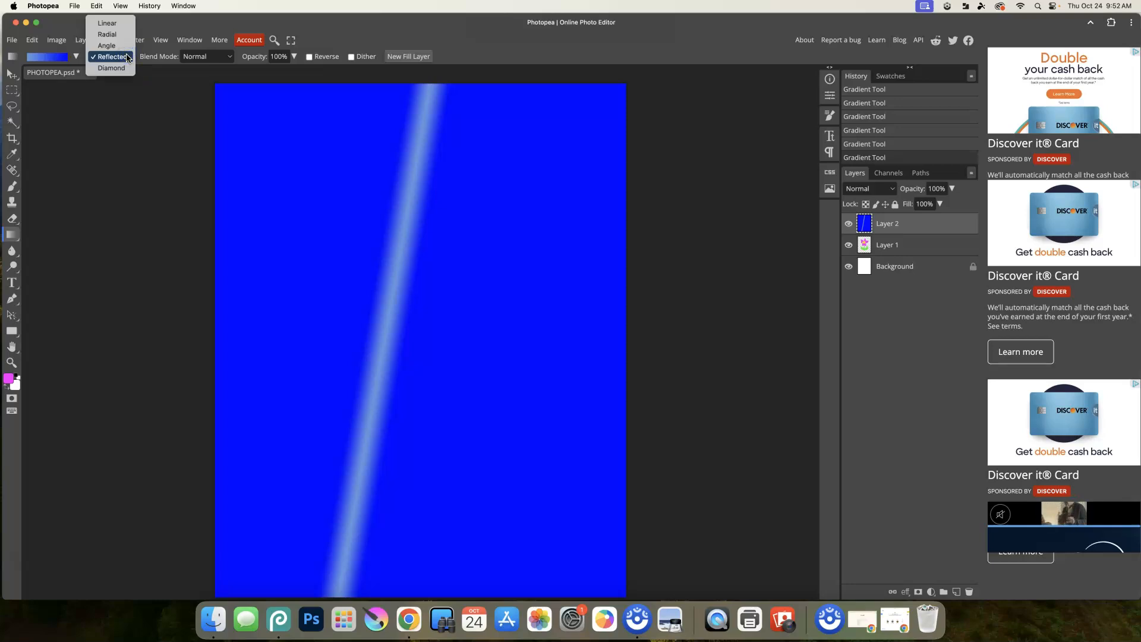
left_click(116, 70)
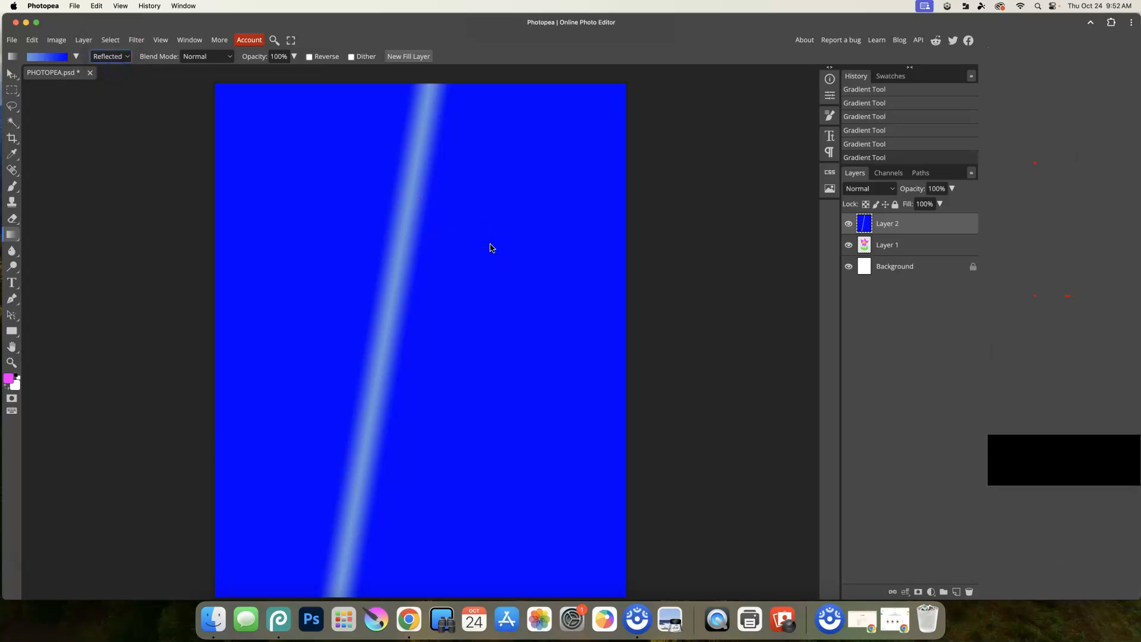
left_click_drag(408, 352, 419, 343)
left_click_drag(416, 255, 361, 319)
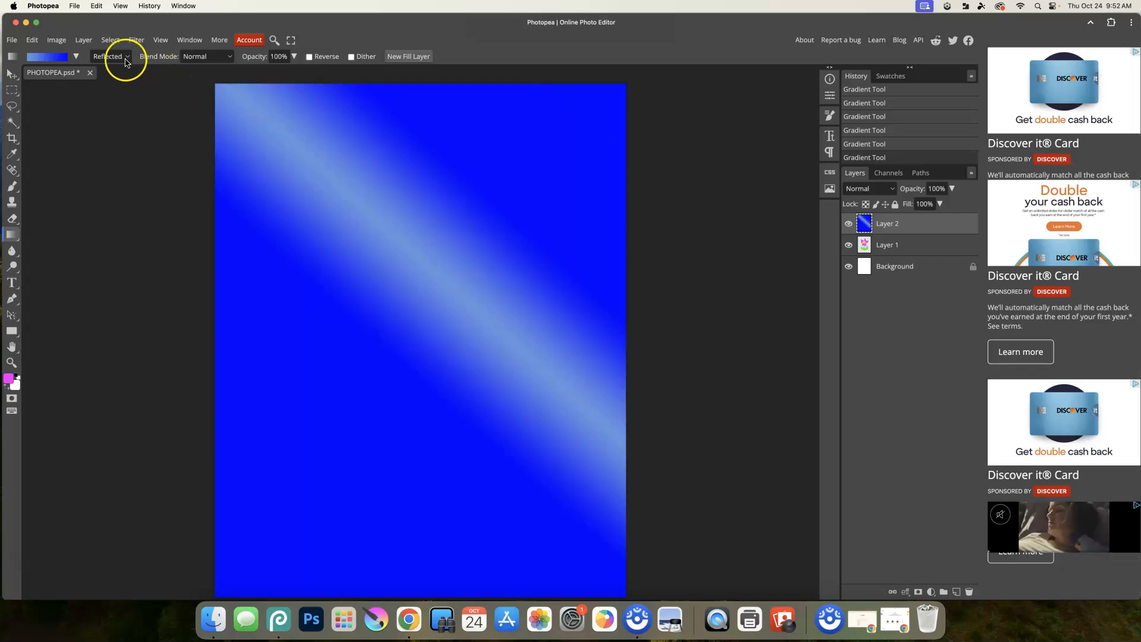
- Try the Diamond gradient style on Layer 2, with its light center in the canvas's upper right area
left_click(124, 69)
left_click_drag(491, 250, 390, 356)
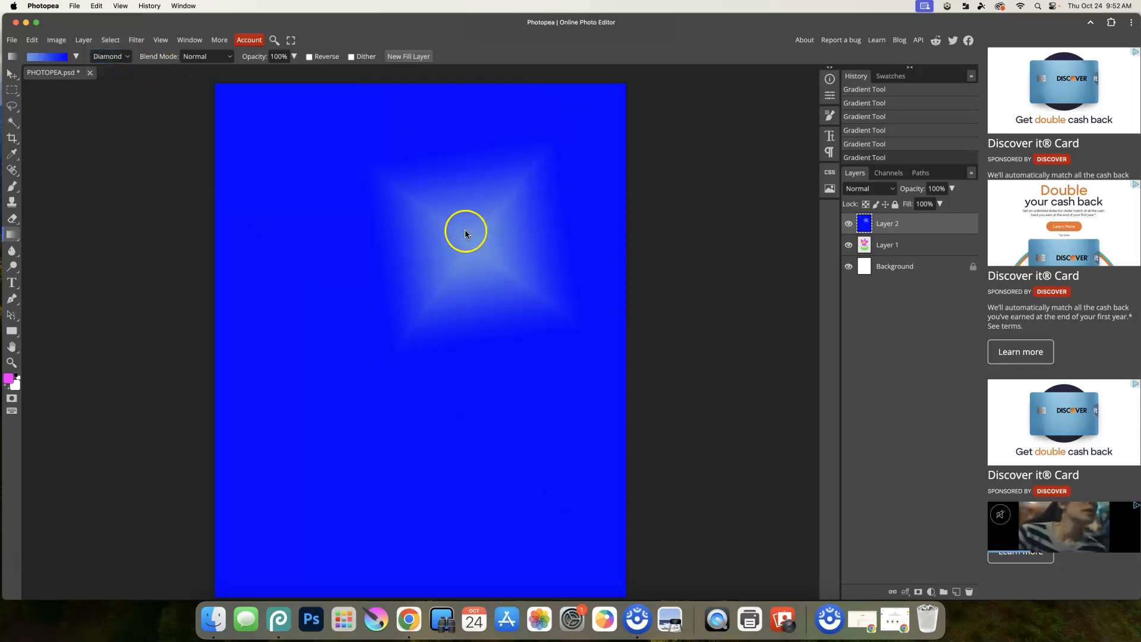
left_click_drag(464, 230, 328, 219)
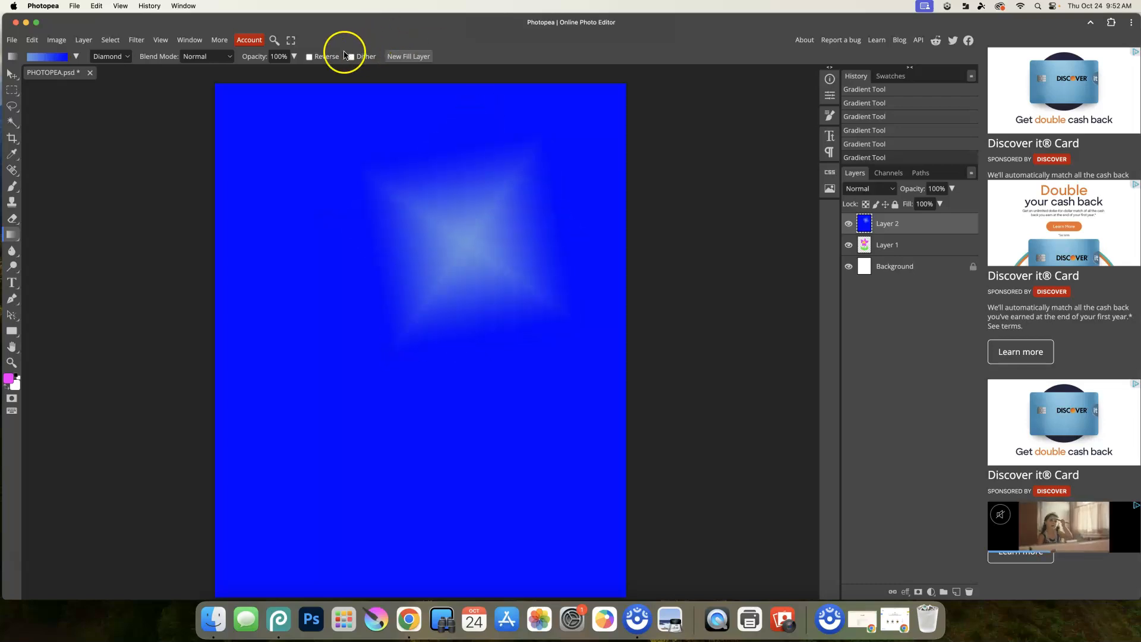
- Reverse the gradient's color order and redraw the diamond gradient with a dark blue center on Layer 2
left_click(309, 57)
left_click_drag(372, 397, 357, 428)
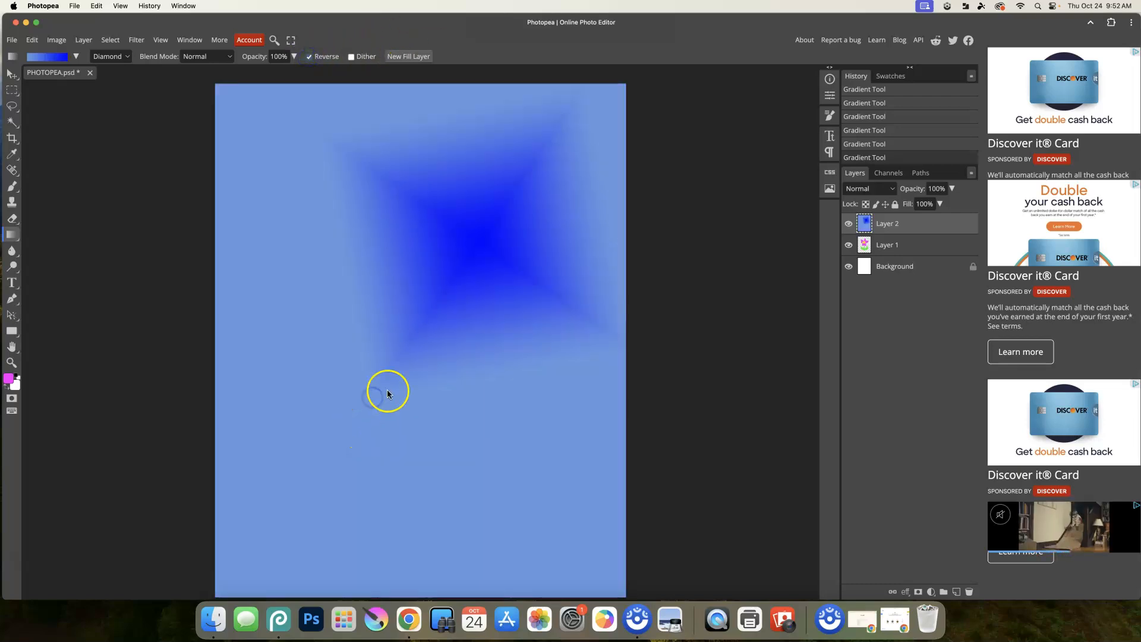
left_click_drag(470, 248, 364, 427)
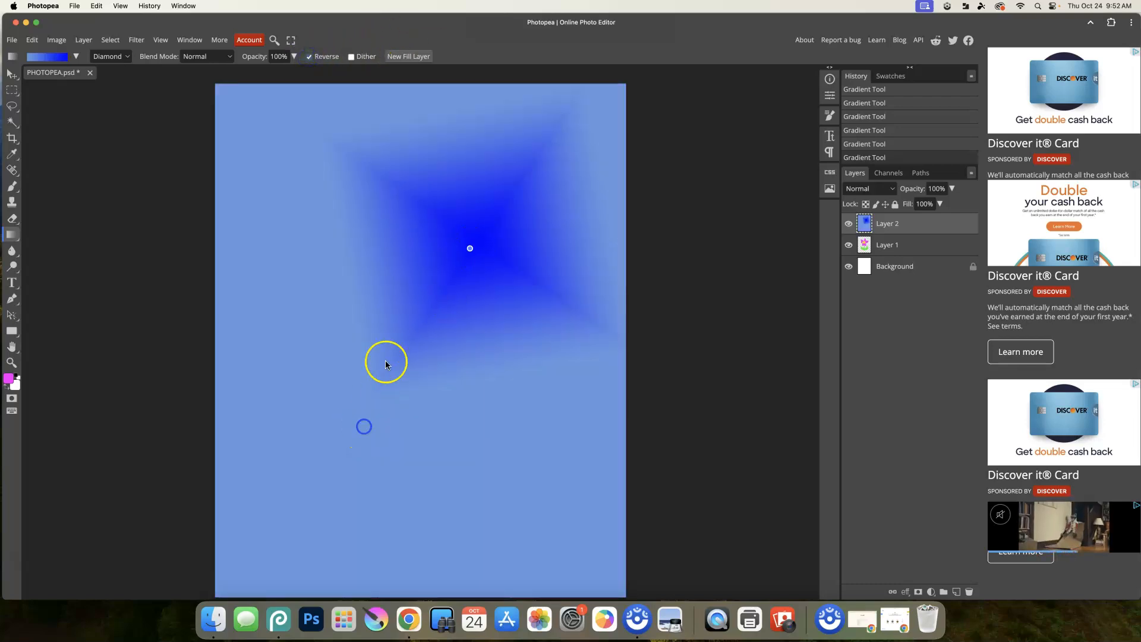
- Fill Layer 2 with a reversed Linear gradient running from dark blue at the canvas top to light blue below
left_click(108, 57)
left_click(121, 14)
left_click_drag(406, 188, 406, 188)
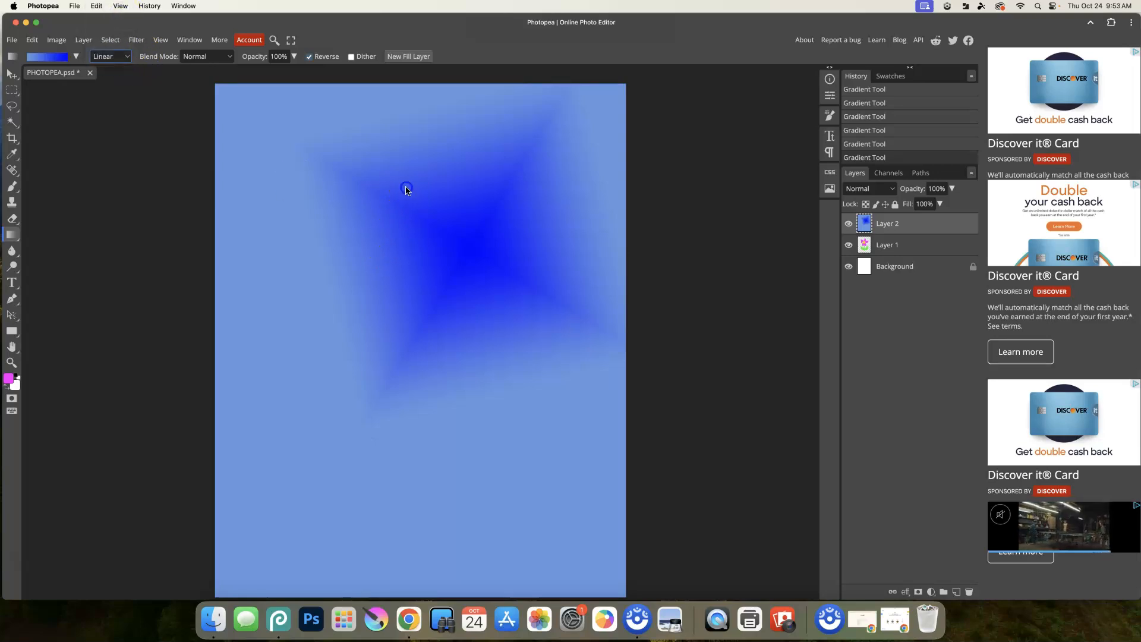
left_click_drag(413, 475, 412, 464)
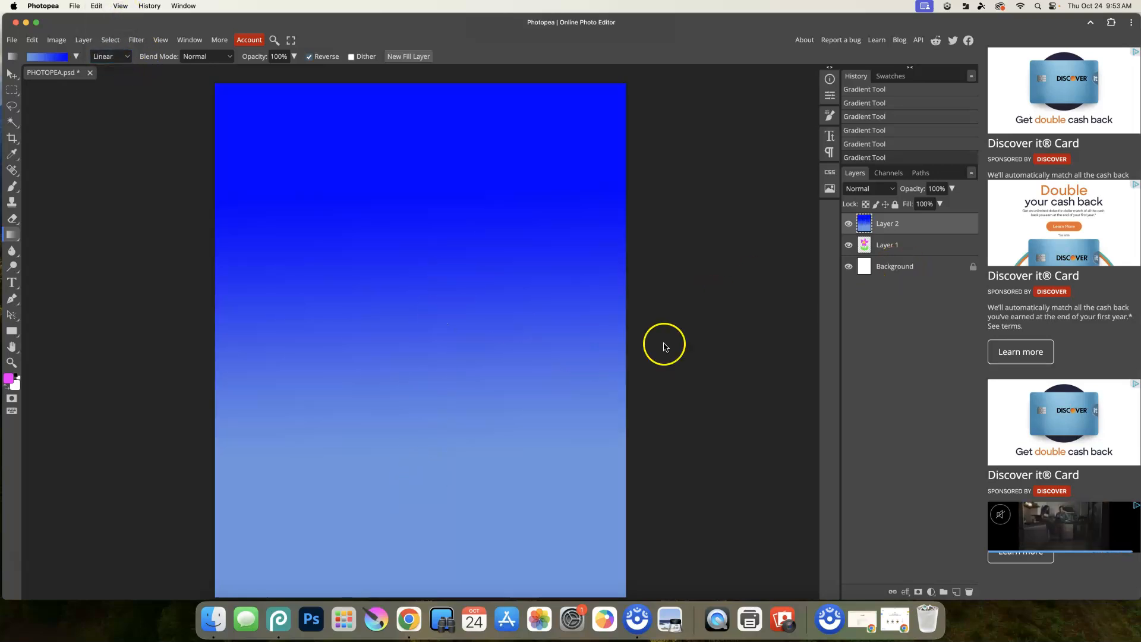
- Place the flower layer above the gradient layer and move the flower slightly up and left on the canvas
left_click_drag(916, 249, 891, 284)
left_click_drag(904, 235, 899, 272)
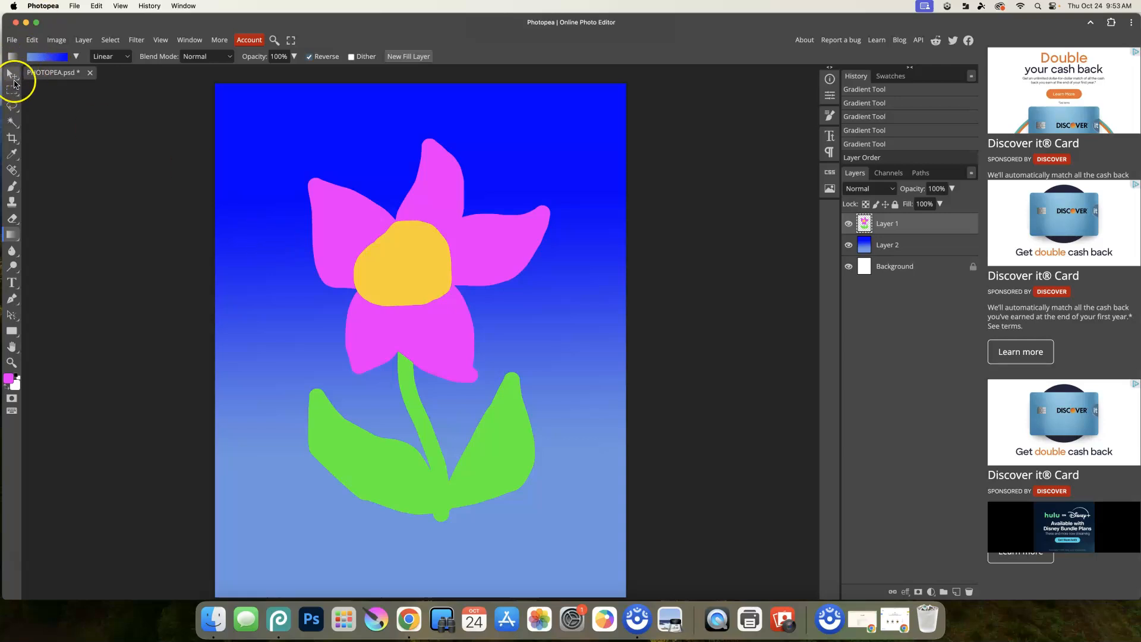
left_click(12, 78)
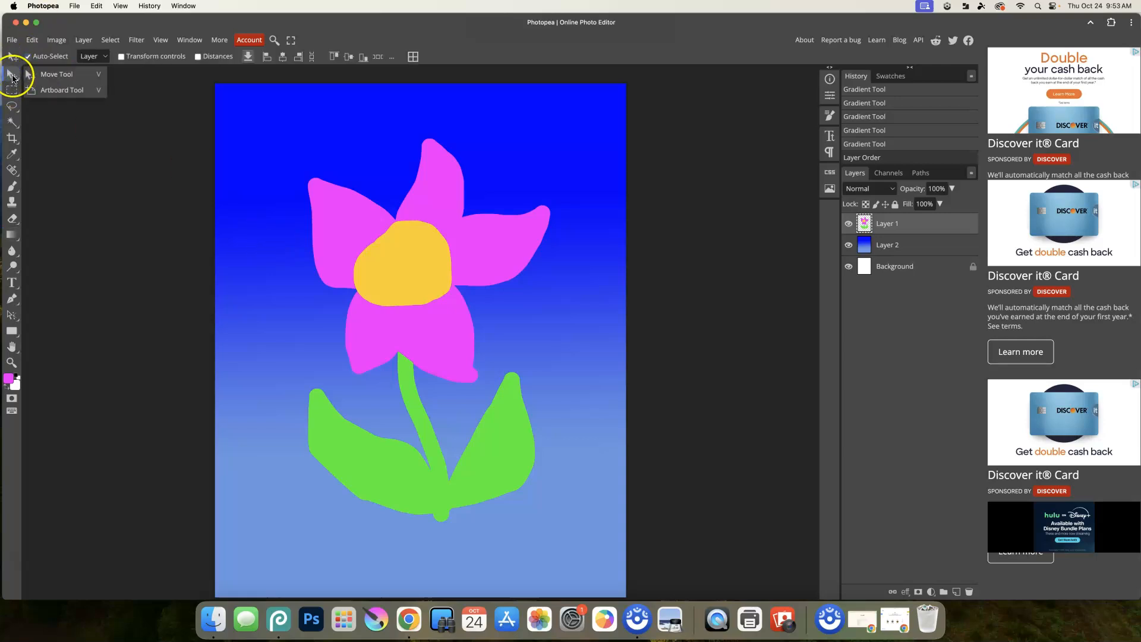
left_click(67, 80)
left_click_drag(402, 224, 400, 182)
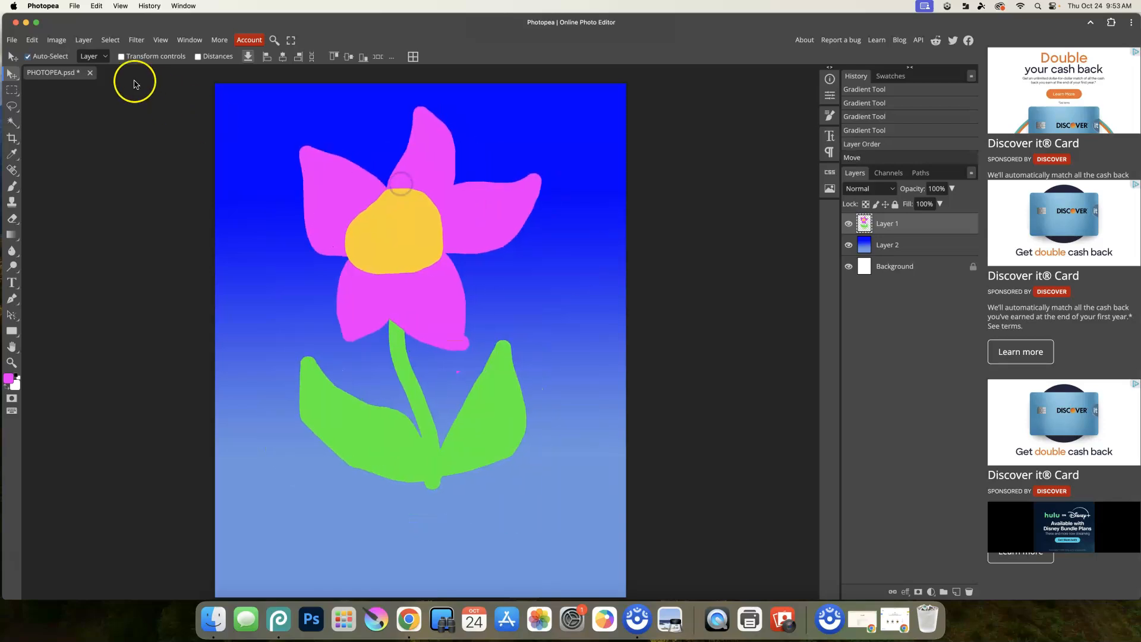
left_click(56, 40)
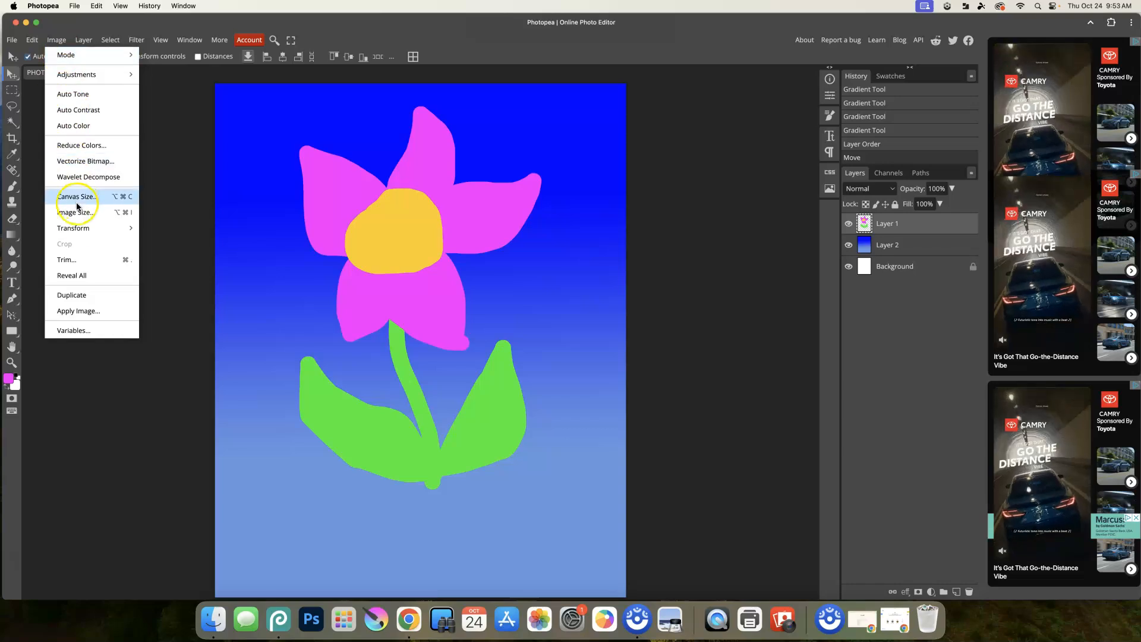
mouse_move(77, 227)
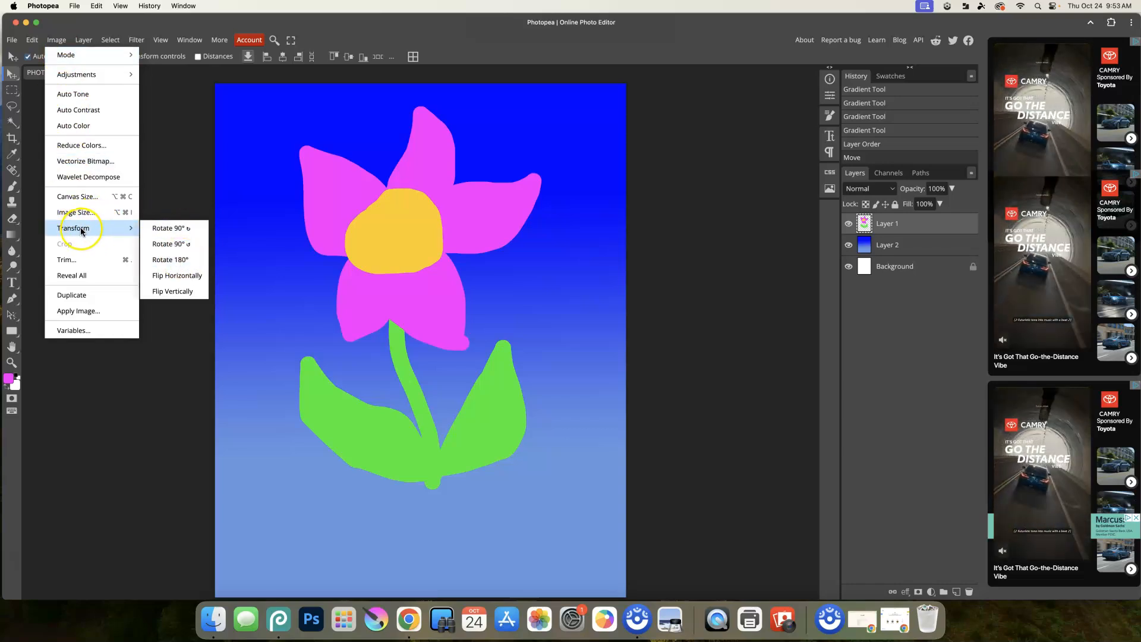
mouse_move(84, 39)
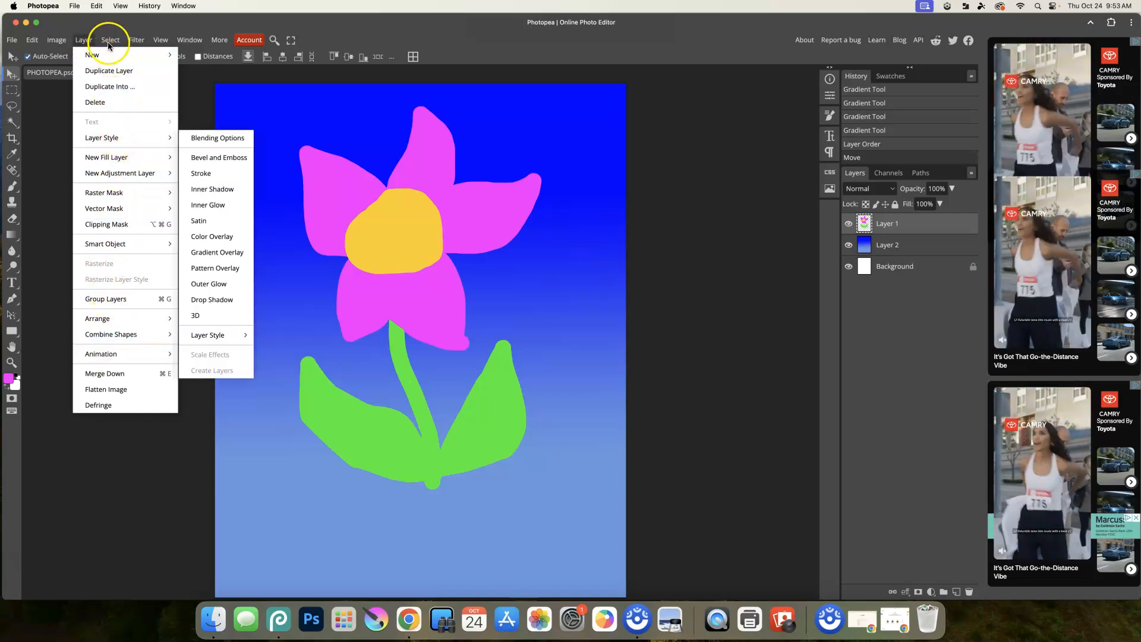
mouse_move(118, 38)
mouse_move(42, 41)
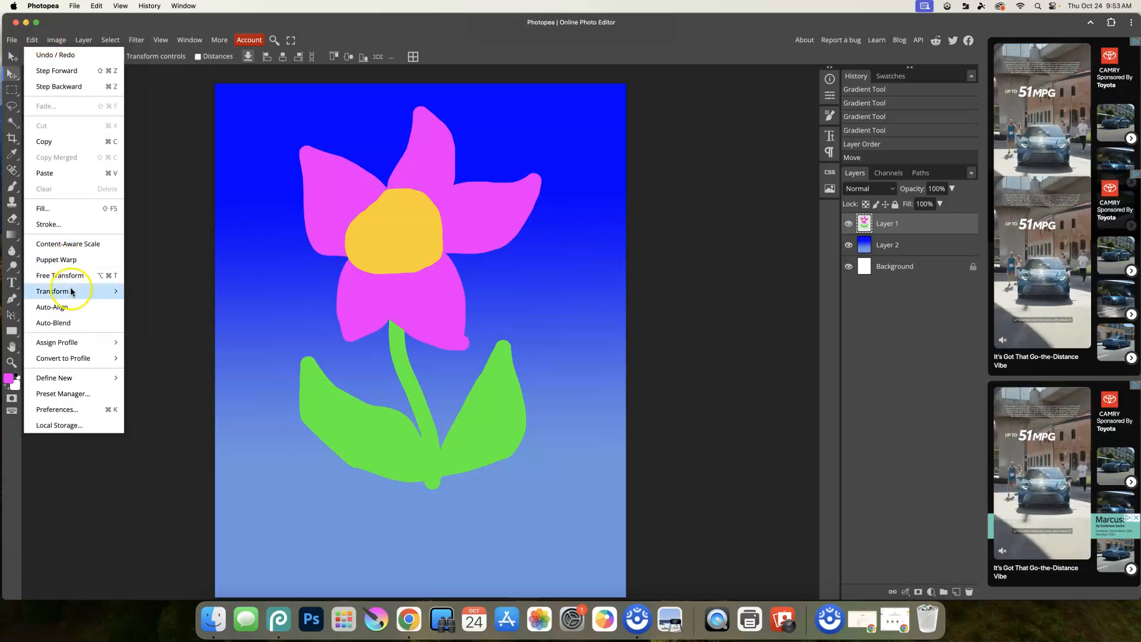
mouse_move(72, 291)
left_click(177, 320)
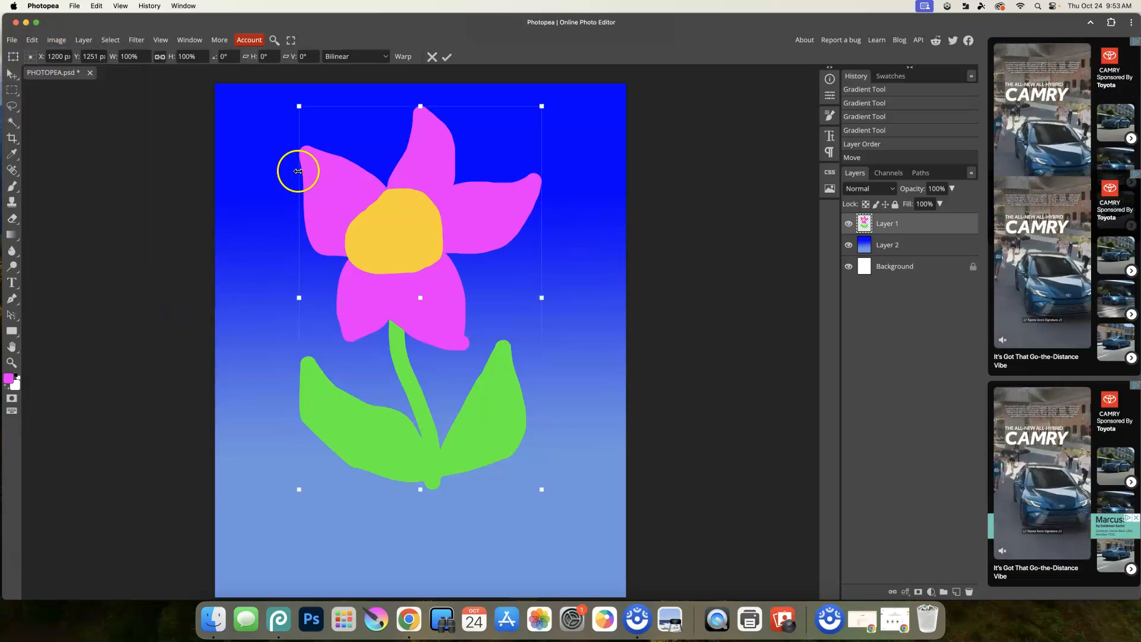
left_click(431, 57)
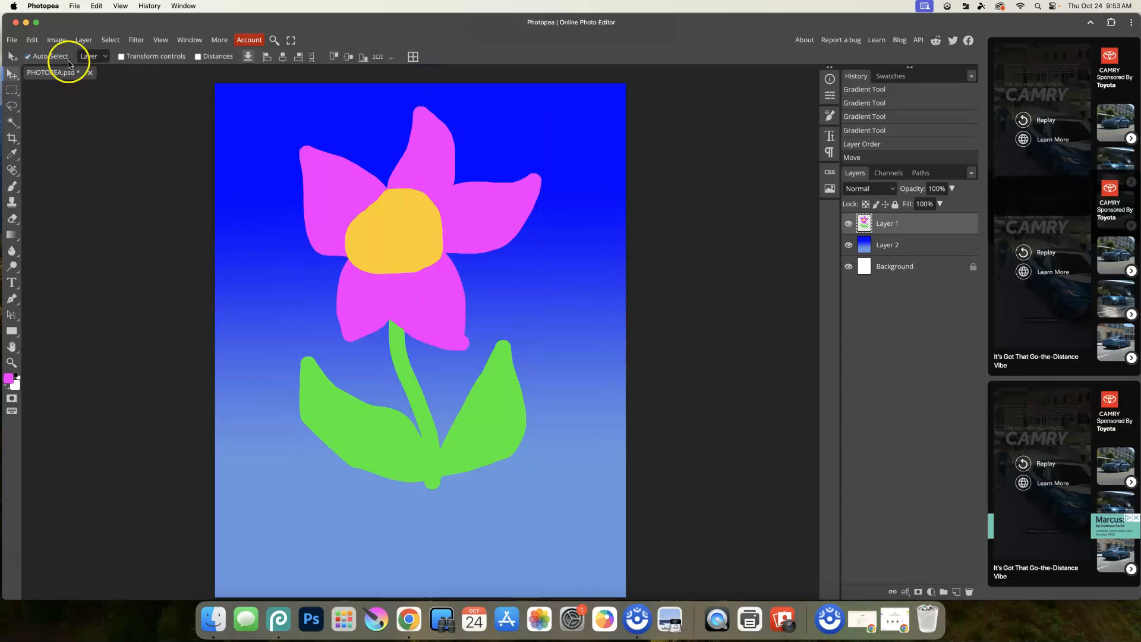
- Turn on transform controls, scale the flower proportionally to 68.5%, and reposition it near the middle of the canvas
left_click(122, 56)
left_click_drag(311, 118, 406, 208)
left_click_drag(466, 292, 432, 251)
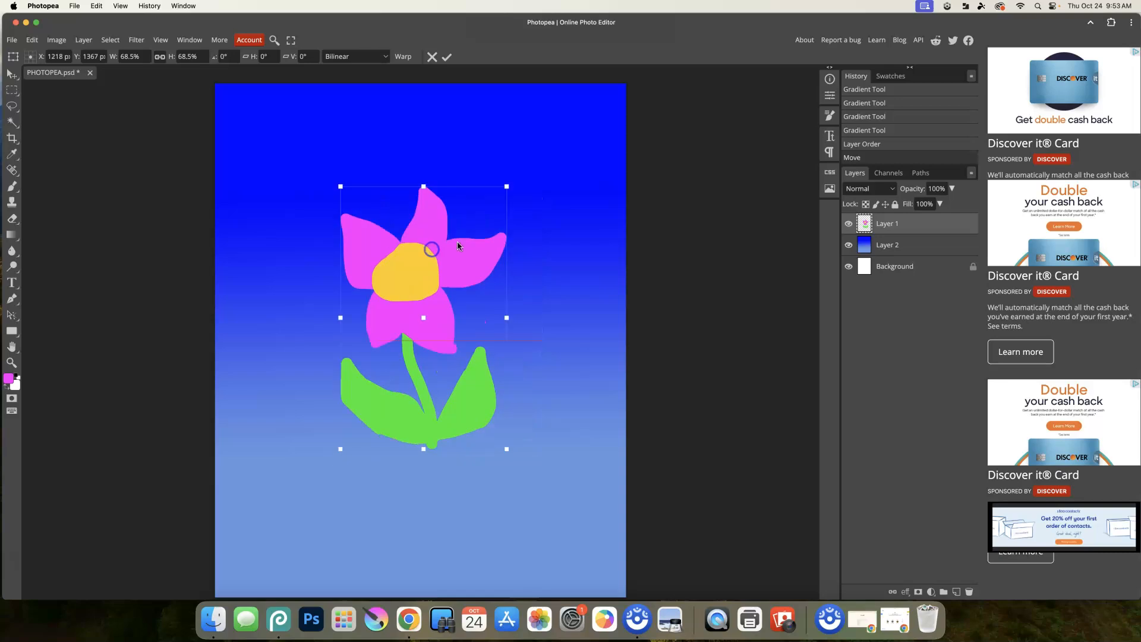
left_click(447, 58)
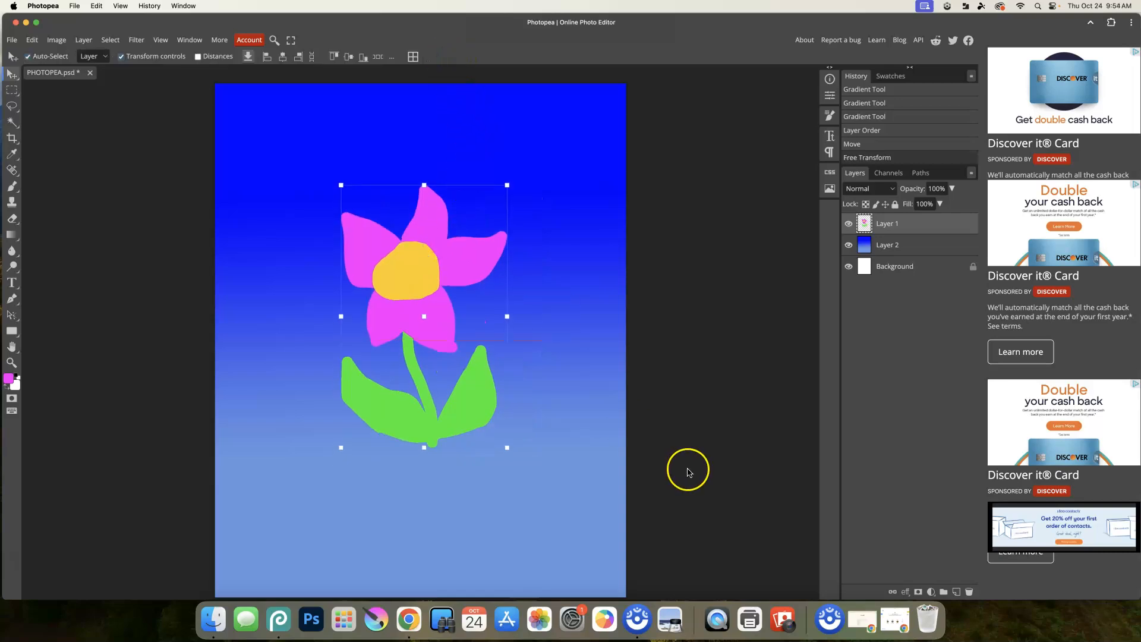
- Duplicate the flower layer and undo the duplication
right_click(930, 225)
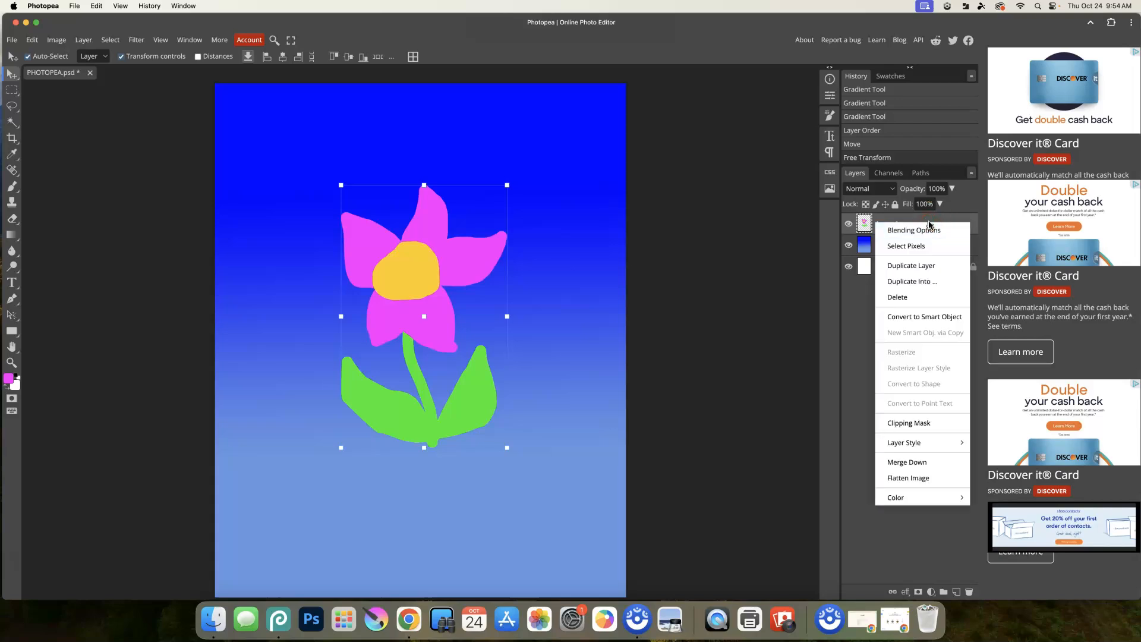
left_click(933, 268)
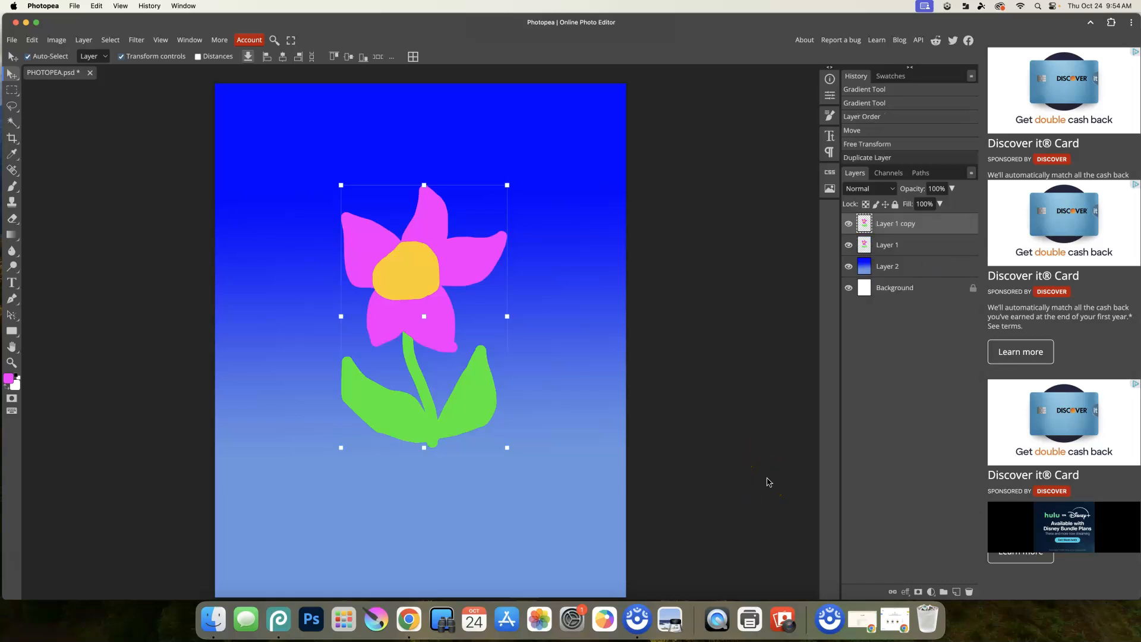
key("super+z")
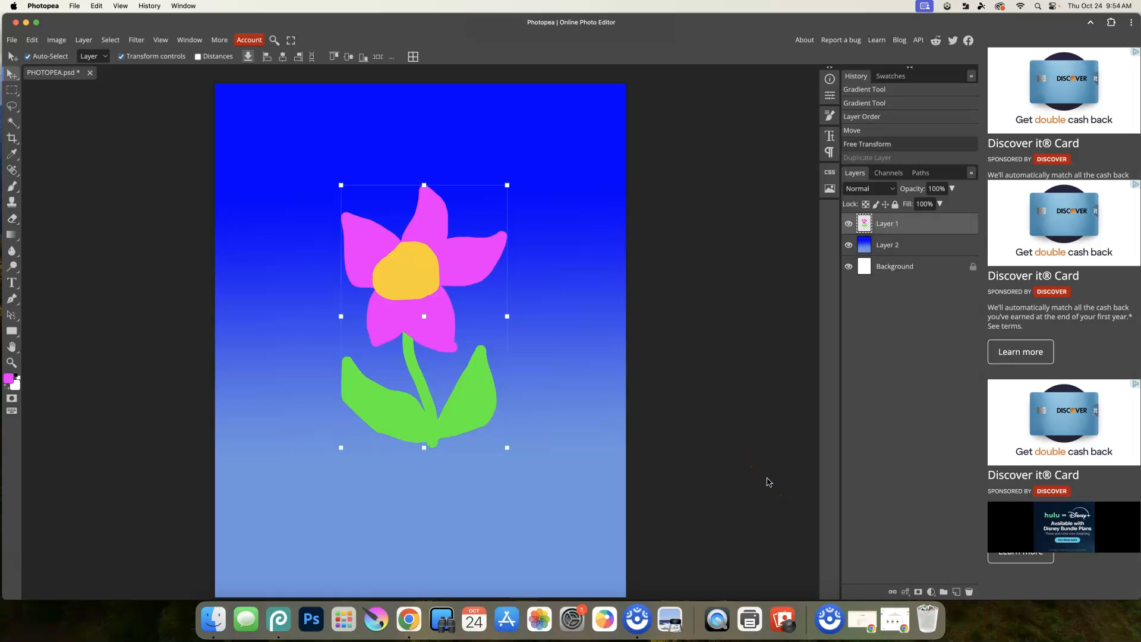
- Try Layer Via Copy on the flower layer and undo it, and delete a second duplicate of the layer
key("super+j")
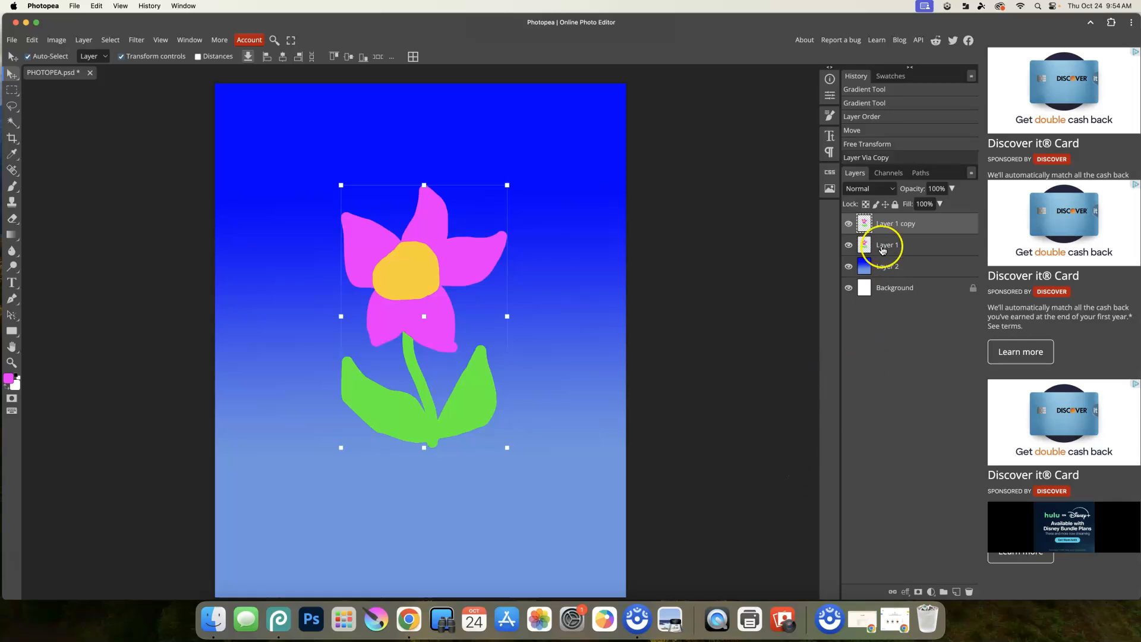
key("super+z")
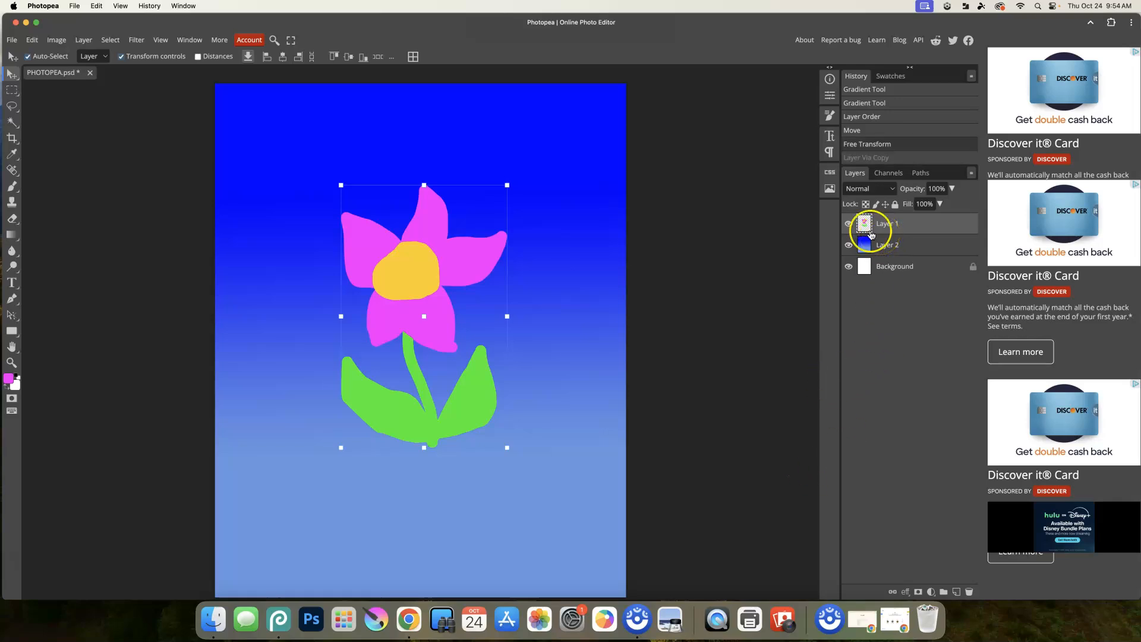
left_click(85, 41)
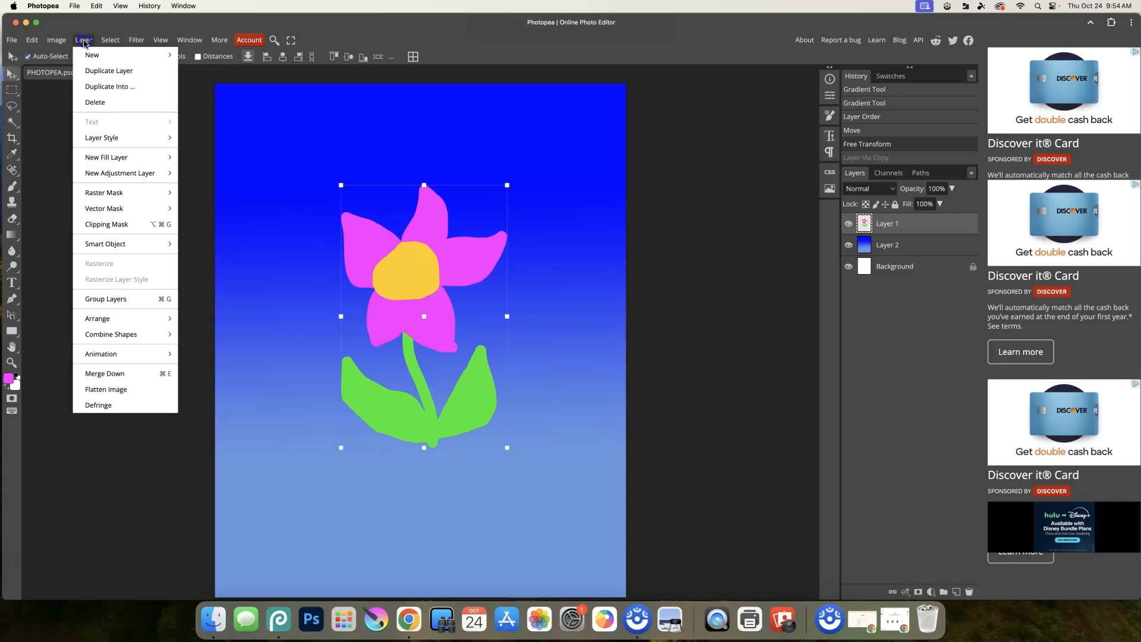
left_click(109, 71)
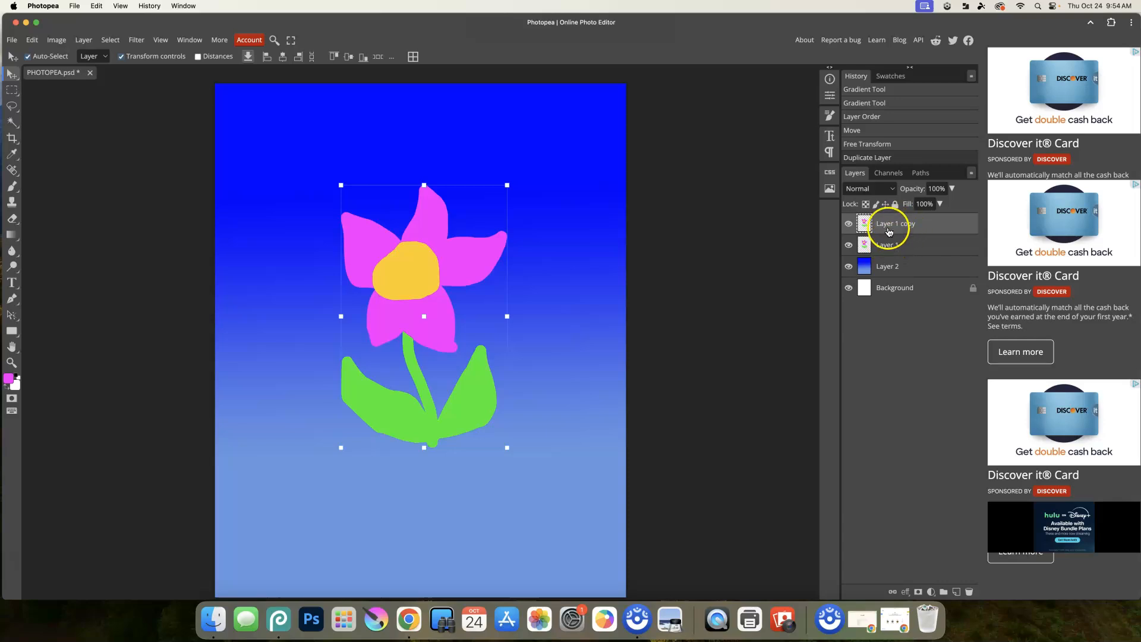
key("BackSpace")
- Duplicate the flower layer, move the copy to the lower right of the canvas, and scale it down proportionally
left_click_drag(889, 230, 918, 454)
left_click_drag(938, 542, 957, 593)
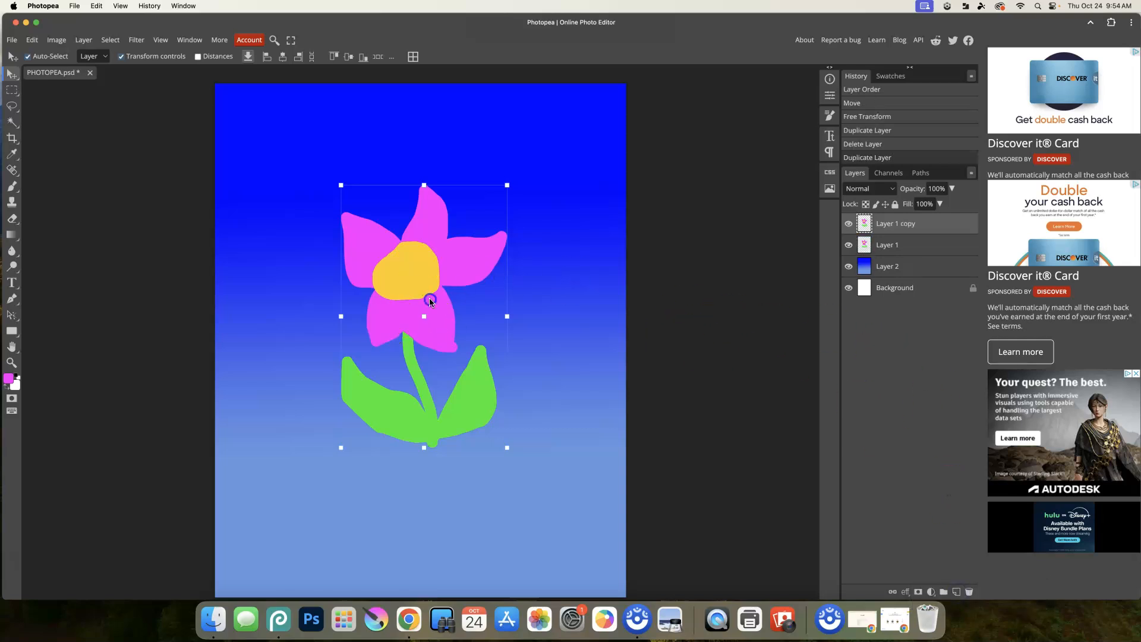
left_click_drag(430, 301, 507, 396)
left_click_drag(579, 295, 535, 331)
left_click_drag(515, 369, 542, 369)
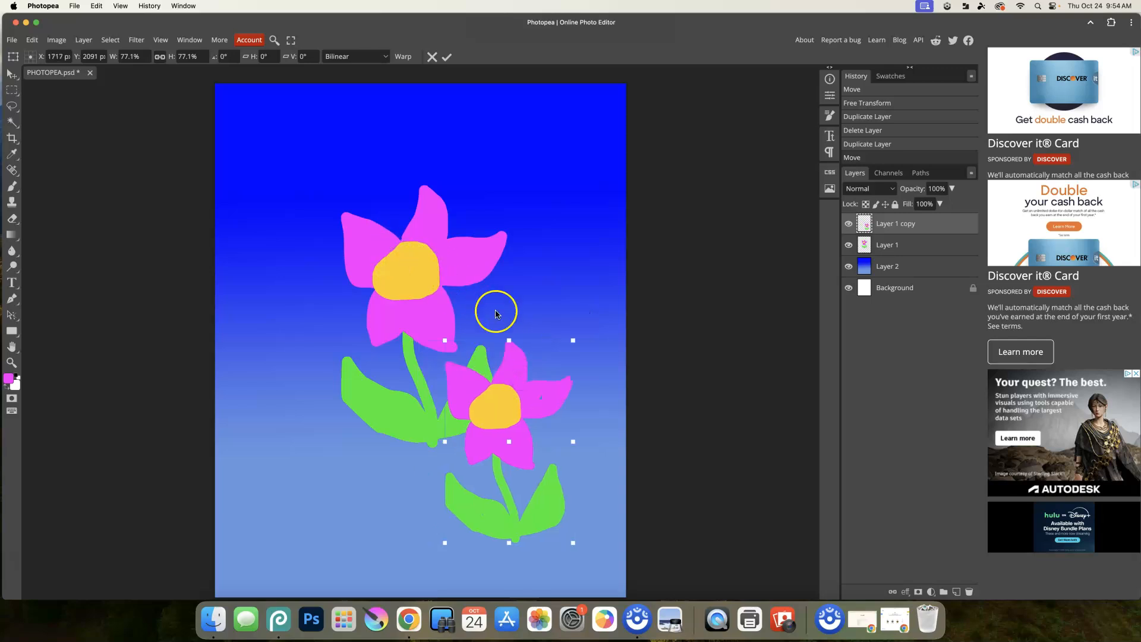
left_click_drag(573, 340, 529, 413)
- Move the large flower down and left, and scale the small flower to 119.95%, shifting it slightly left
left_click_drag(365, 350, 333, 333)
left_click(446, 57)
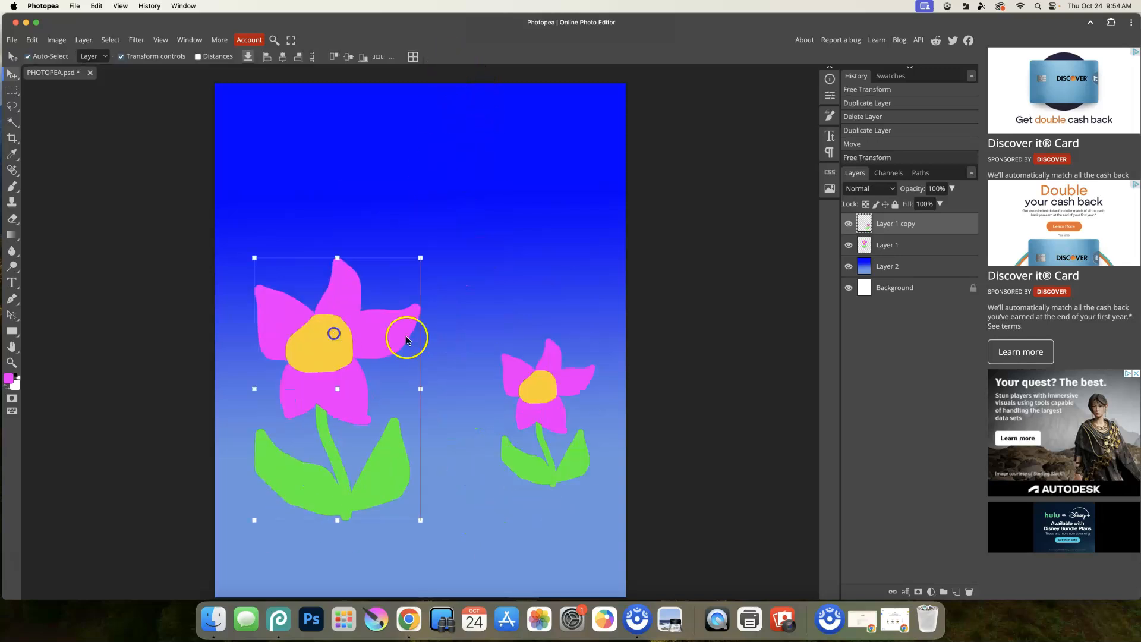
left_click(549, 379)
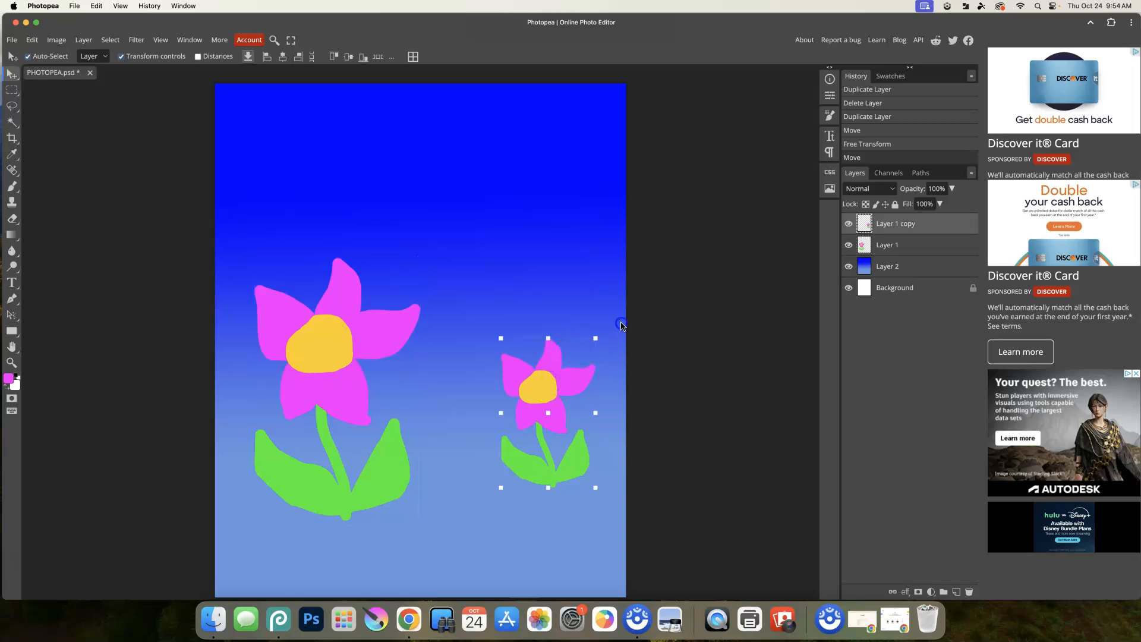
left_click_drag(595, 338, 623, 314)
left_click_drag(552, 350, 523, 379)
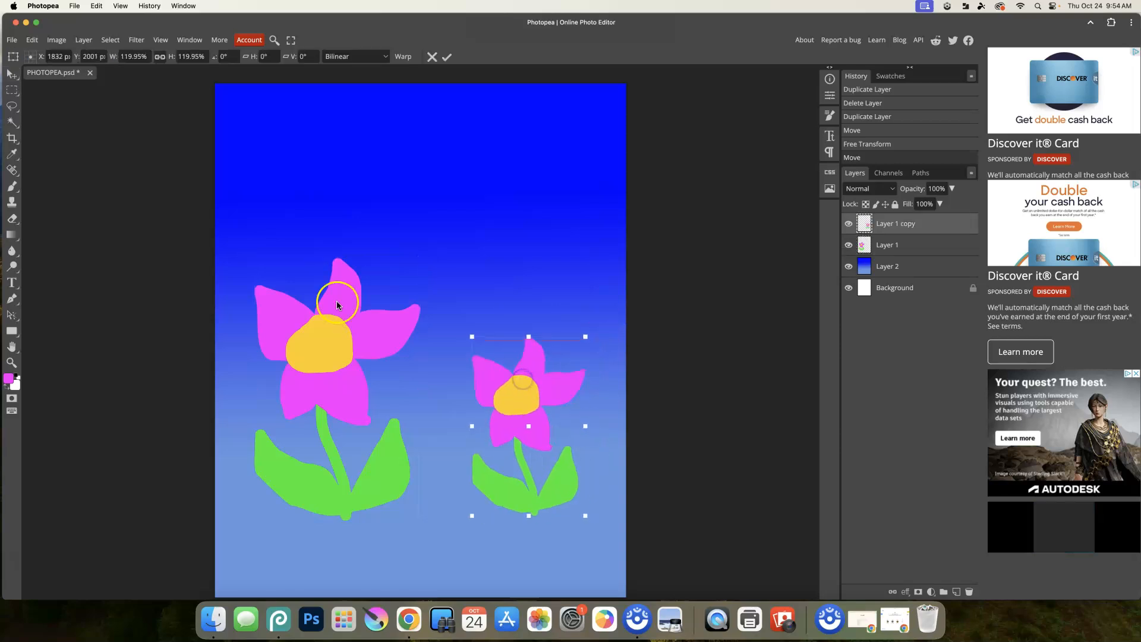
left_click(446, 58)
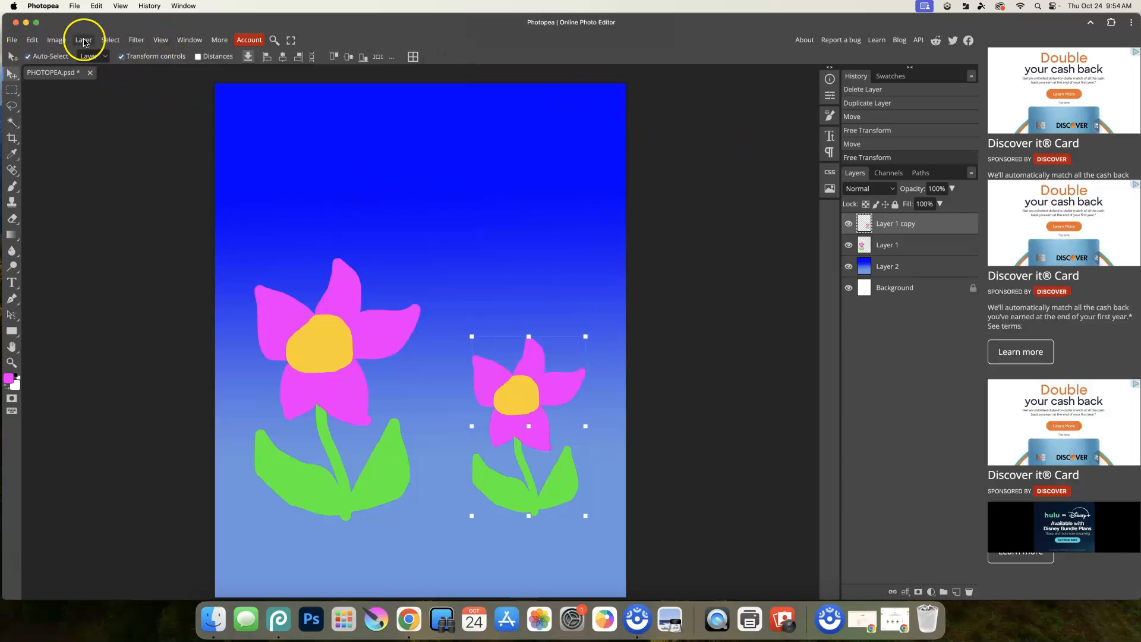
- Open the Hue/Saturation adjustment for the small flower, uncover the artwork behind the dialog, and try out different hues
left_click(58, 40)
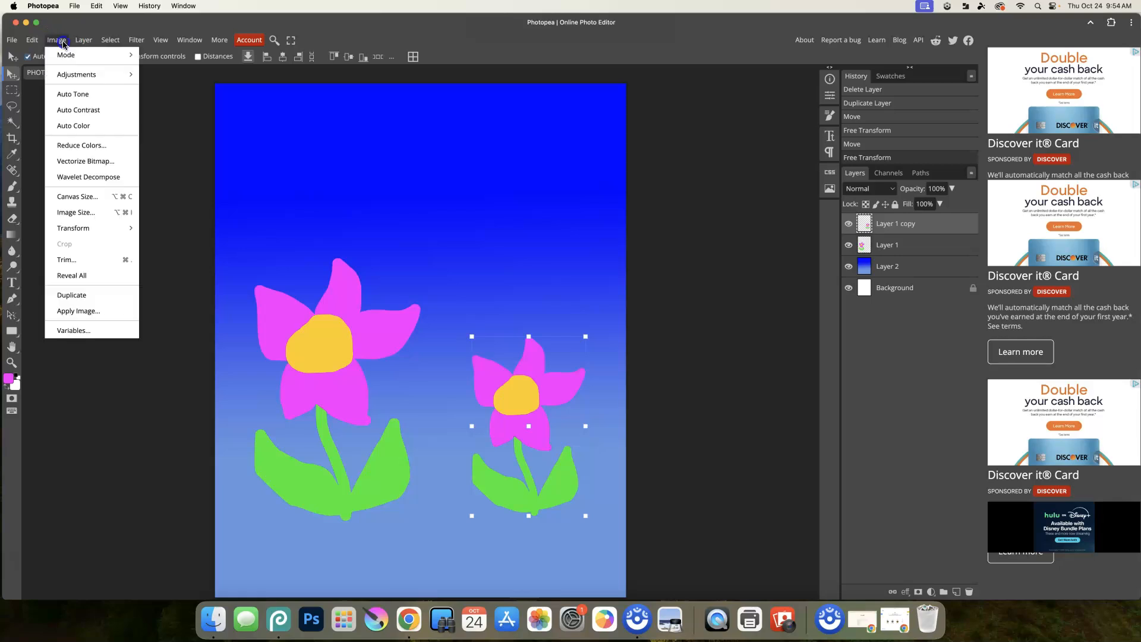
left_click(68, 74)
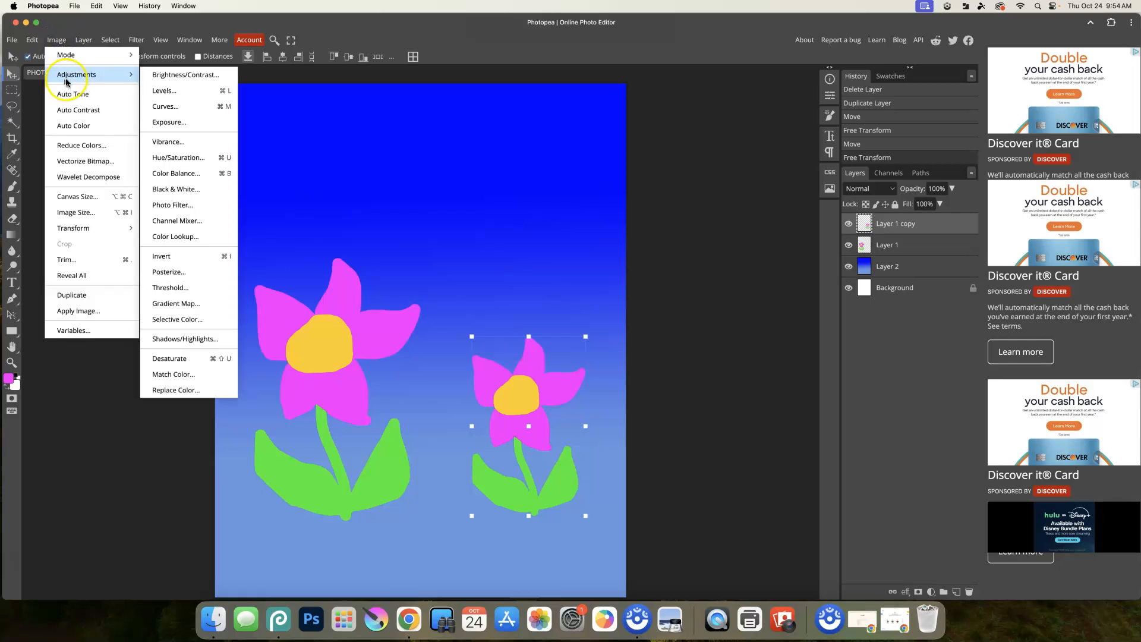
left_click(185, 158)
left_click_drag(189, 119, 673, 118)
left_click(652, 167)
left_click_drag(654, 169, 579, 248)
- Try colorizing the small flower with hue -65, saturation 75 and lightness 31
left_click(579, 248)
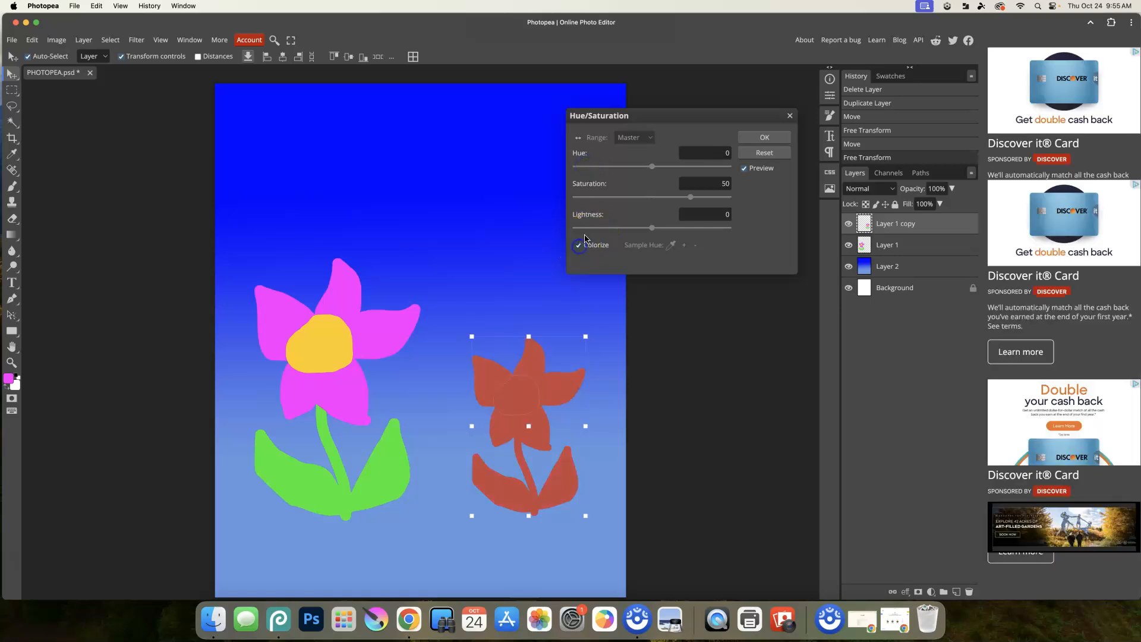
left_click_drag(618, 197, 675, 228)
left_click_drag(652, 166, 624, 167)
left_click(739, 139)
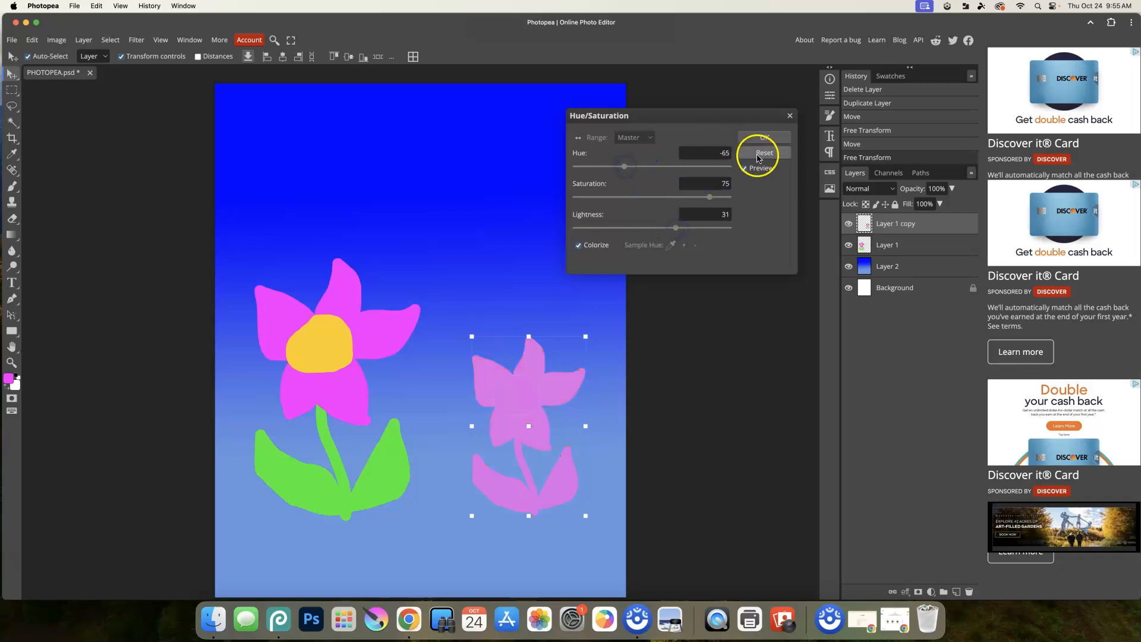
- Turn off Colorize, shift the hue to give yellow-orange petals, an aqua center and blue leaves, and apply the adjustment
left_click(579, 245)
left_click_drag(585, 167, 698, 168)
left_click(765, 138)
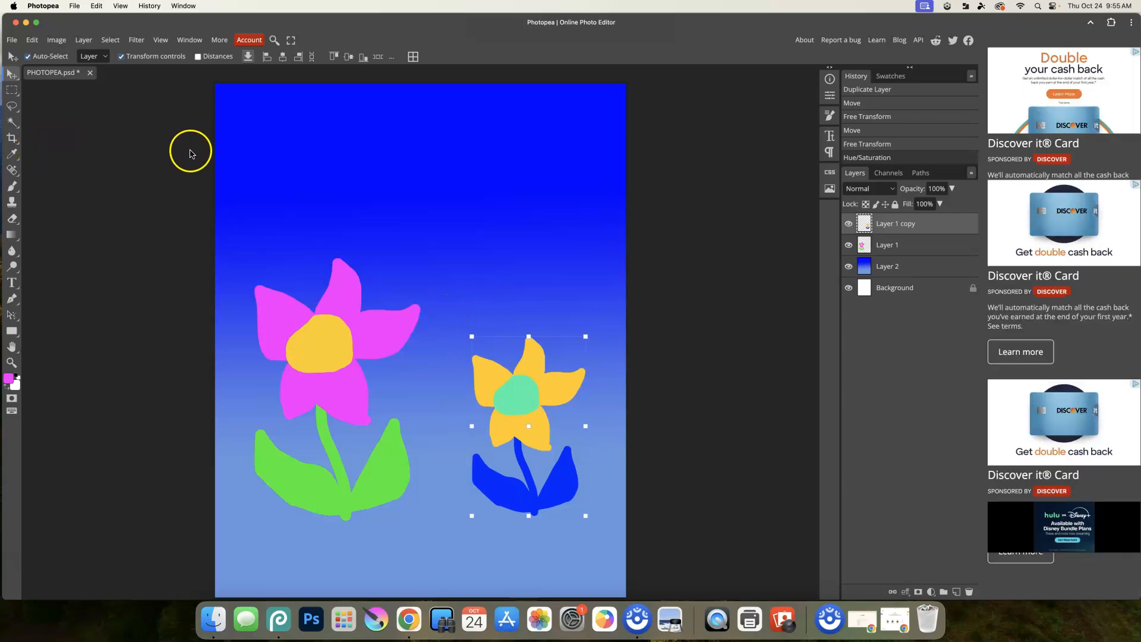
- Create a wide horizontal text box above the flowers, spanning most of the canvas width
left_click(12, 284)
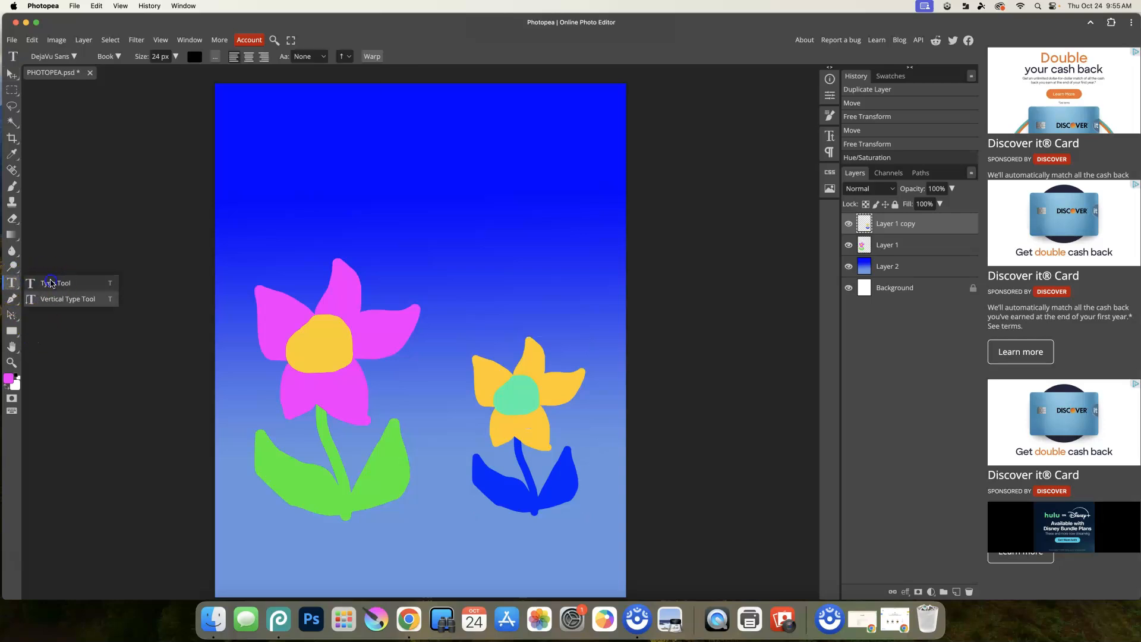
left_click_drag(238, 105, 459, 190)
left_click_drag(531, 206, 600, 217)
left_click(378, 157)
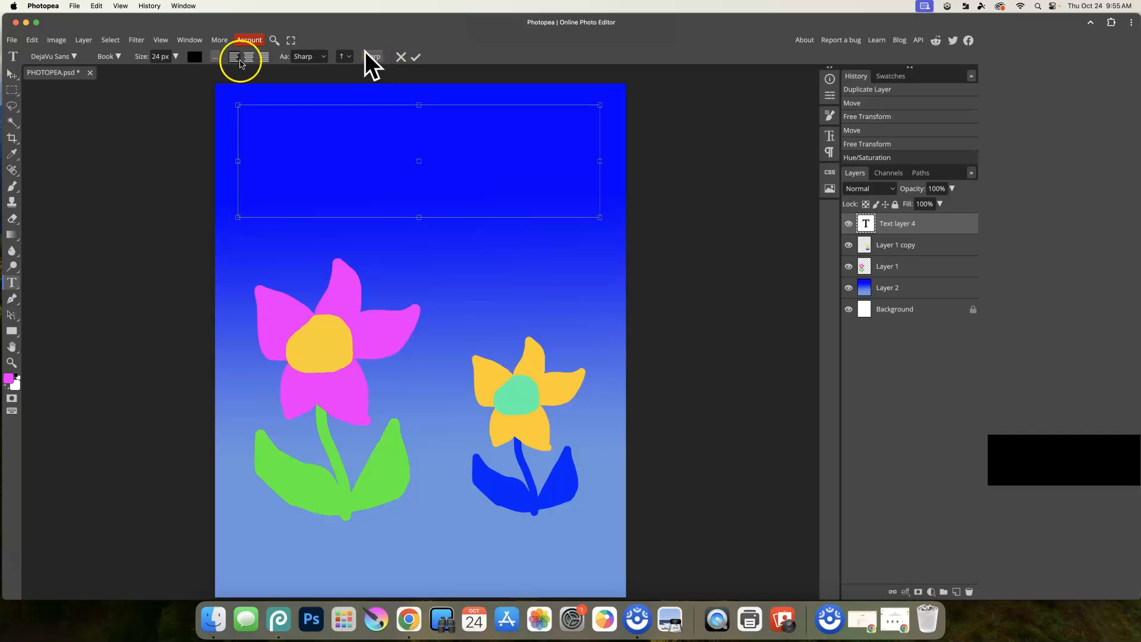
- Set the text color to bright green (#4fff00)
left_click(194, 56)
left_click_drag(358, 198, 359, 250)
left_click(330, 191)
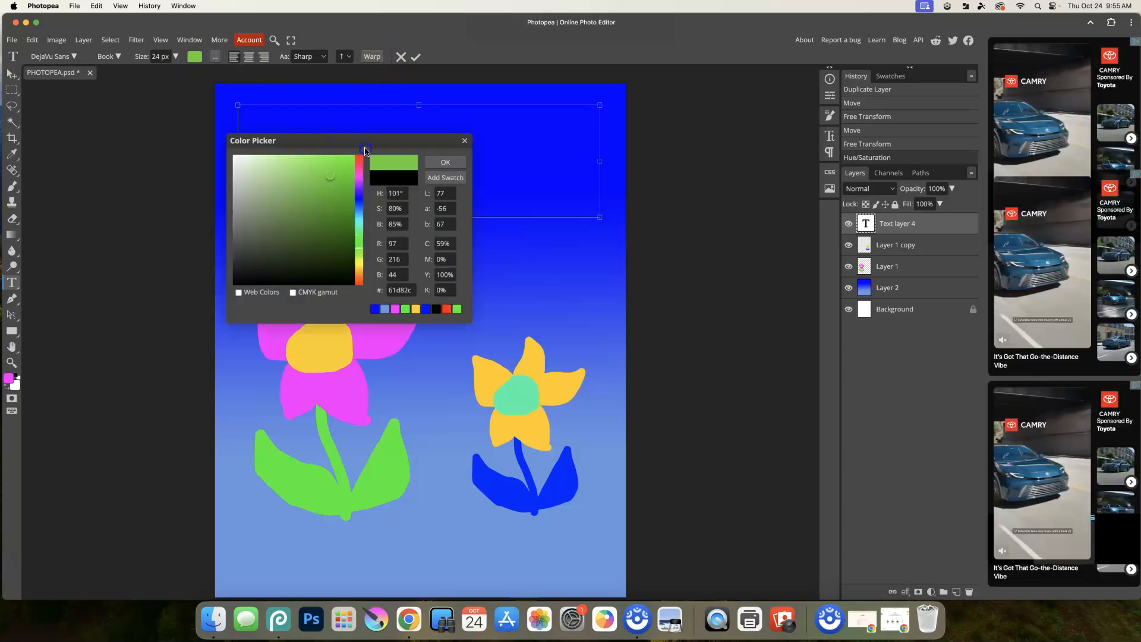
left_click(445, 162)
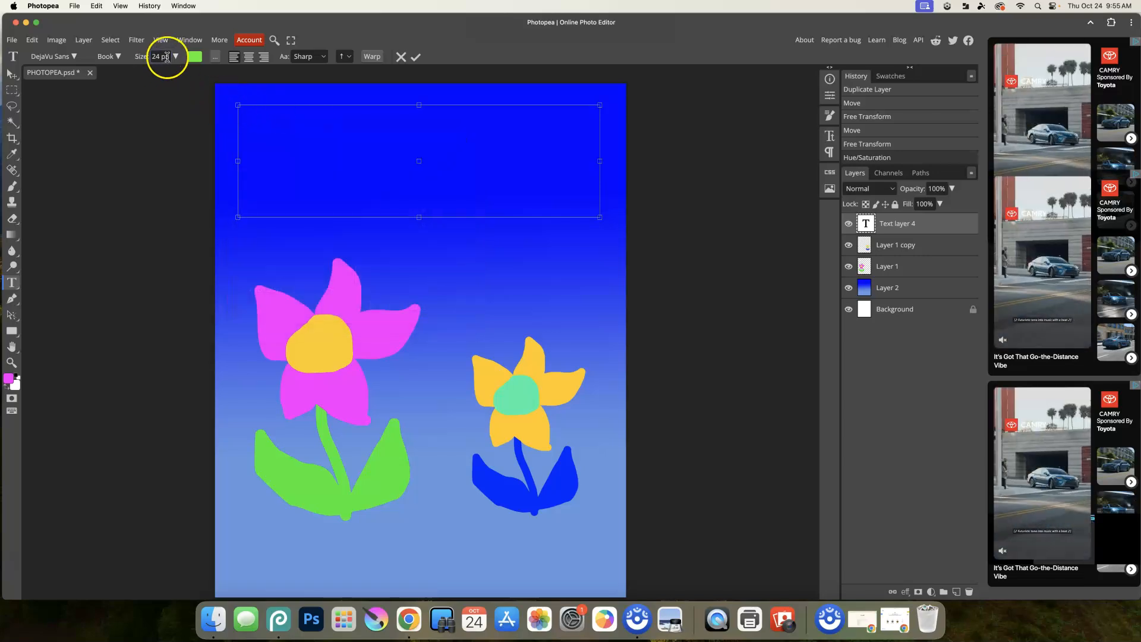
- Set the text size to 150 px and the font to Dela Gothic One
left_click(175, 56)
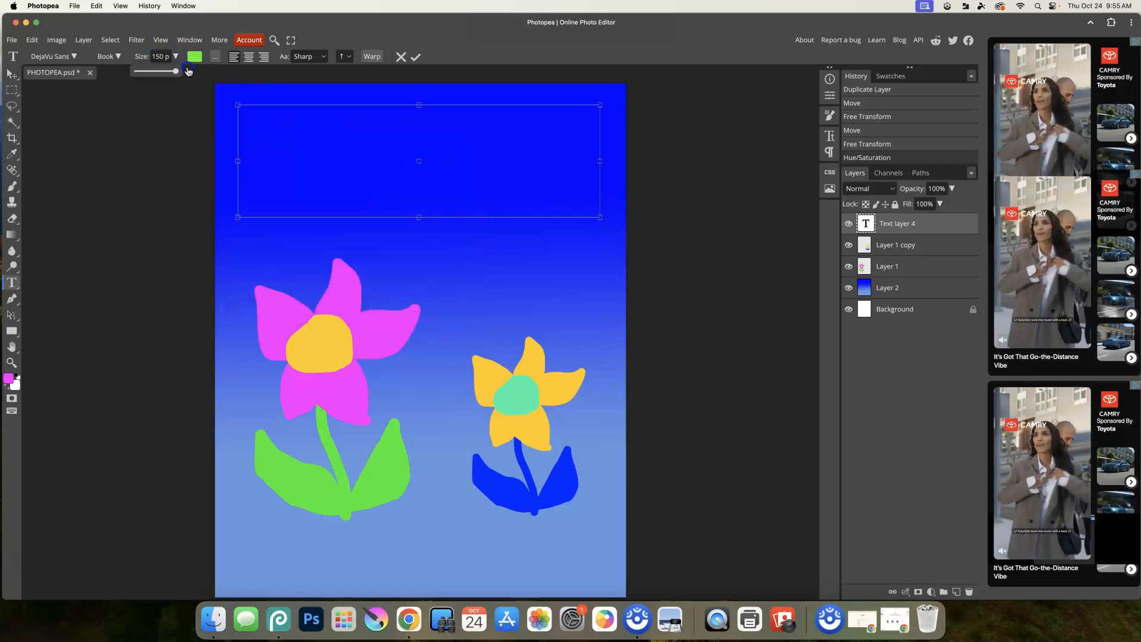
left_click(73, 57)
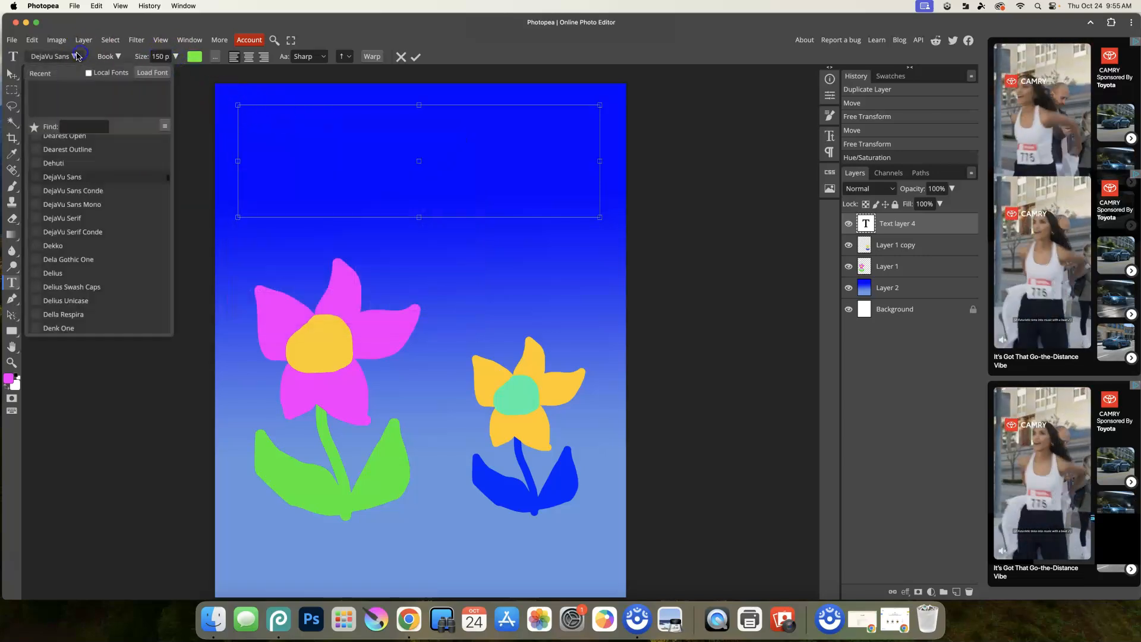
left_click(128, 260)
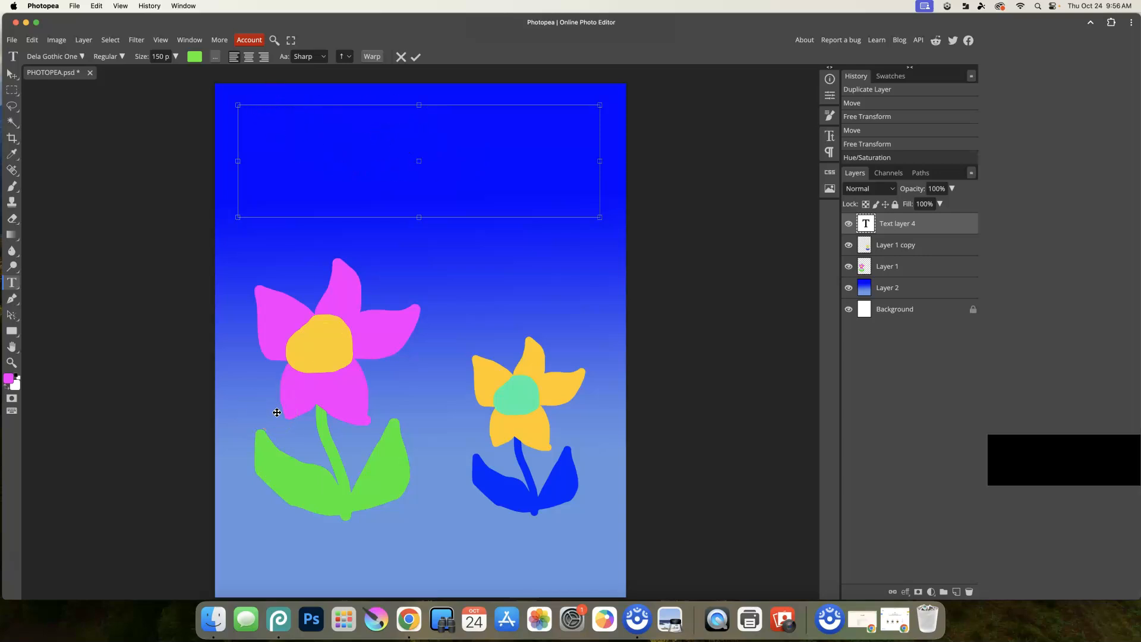
- Replace the trial text "ugyouyygbobvib" with a title made of the teacher's name followed by "Flowers", and commit it
type("ugyouyygbobvib")
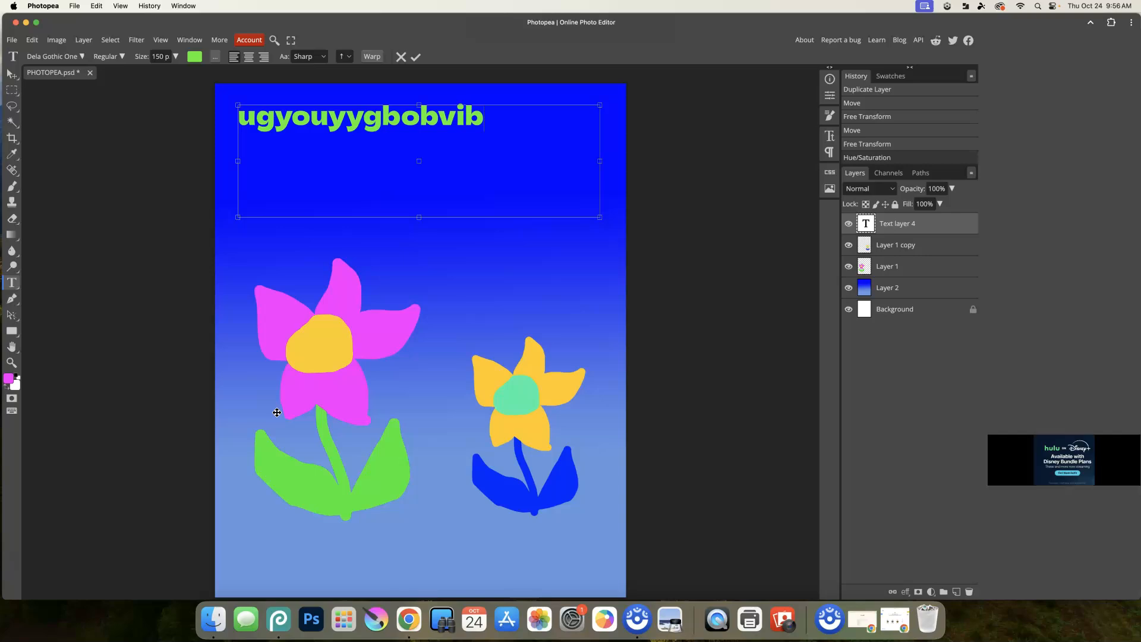
key("BackSpace")
key("BackSpace")
key("BackSpace")
key("BackSpace")
key("BackSpace")
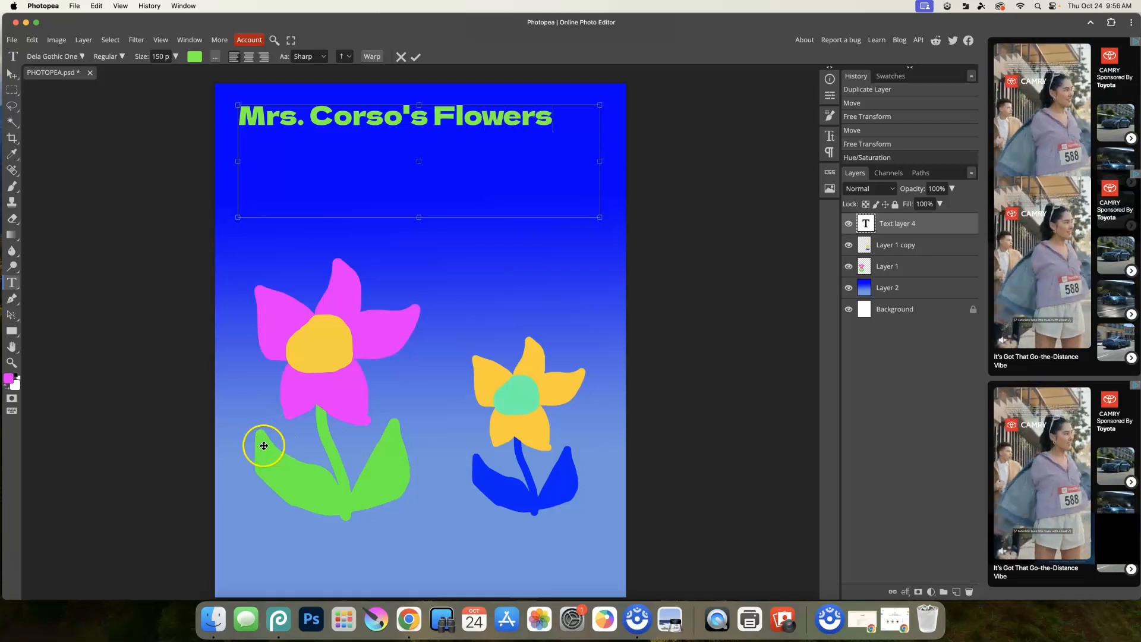
left_click(416, 56)
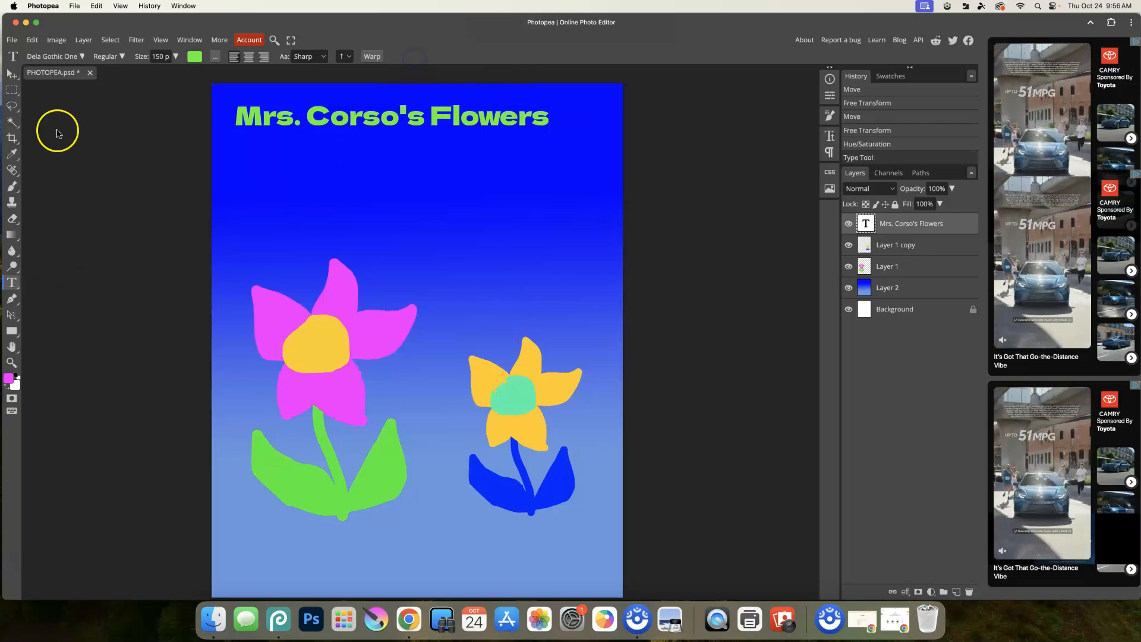
- Enlarge the title to about 166 px and move it down so it sits centered above the flowers
left_click(9, 81)
mouse_move(394, 128)
left_mouse_down()
mouse_move(394, 186)
mouse_move(392, 128)
left_mouse_up()
left_click_drag(423, 128, 448, 183)
- Change the title's text color to white (#ffffff)
left_click(18, 288)
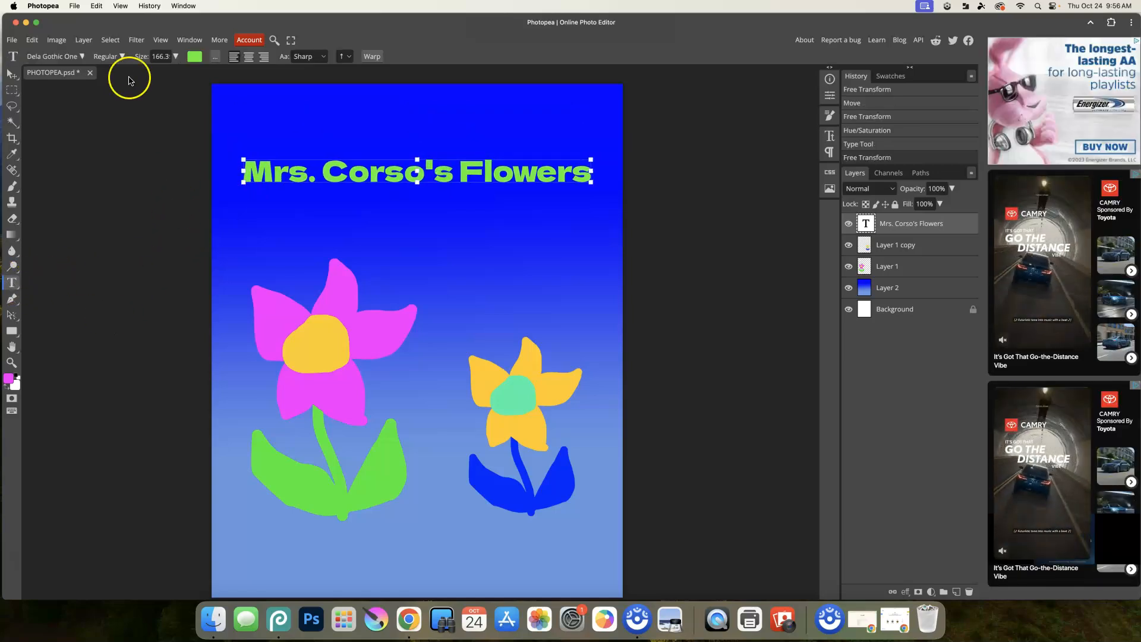
left_click(194, 57)
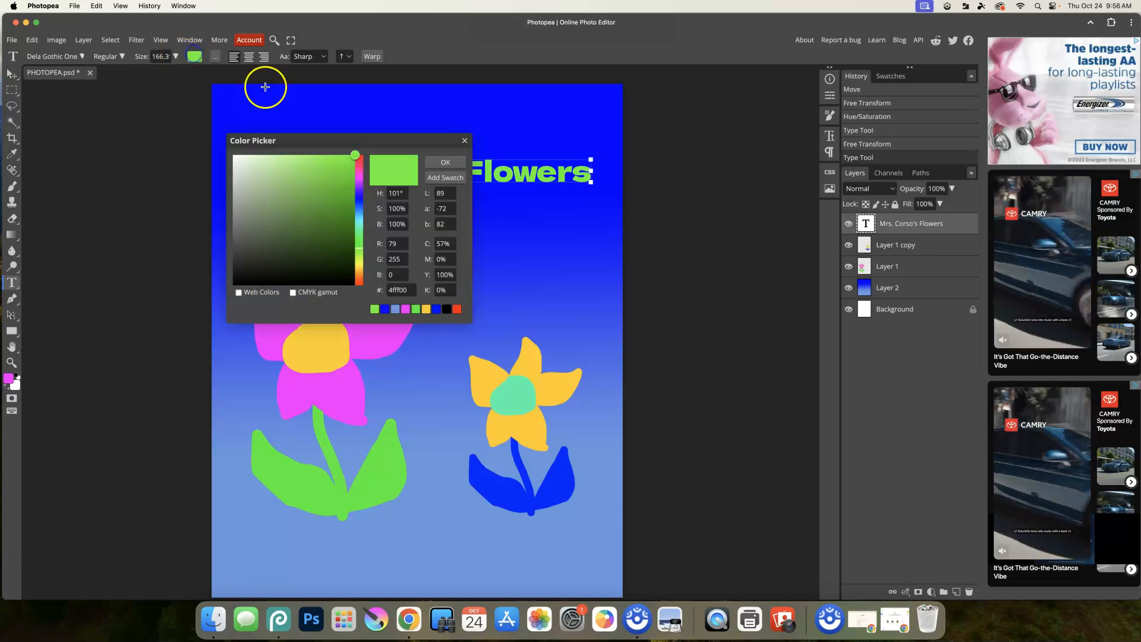
left_click_drag(337, 184, 207, 142)
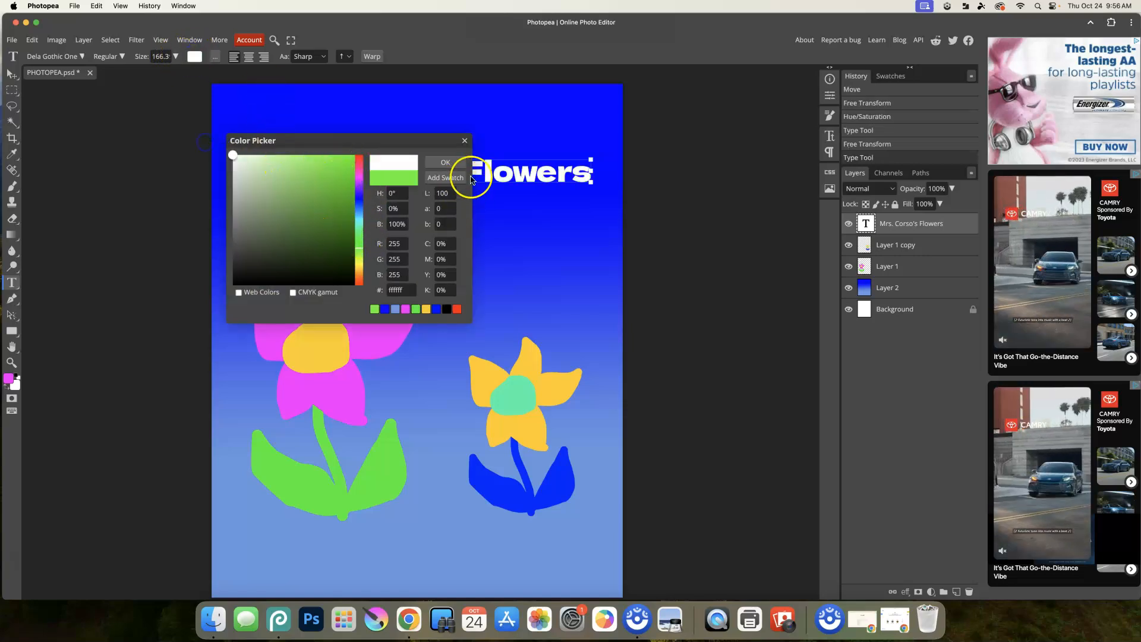
left_click(445, 162)
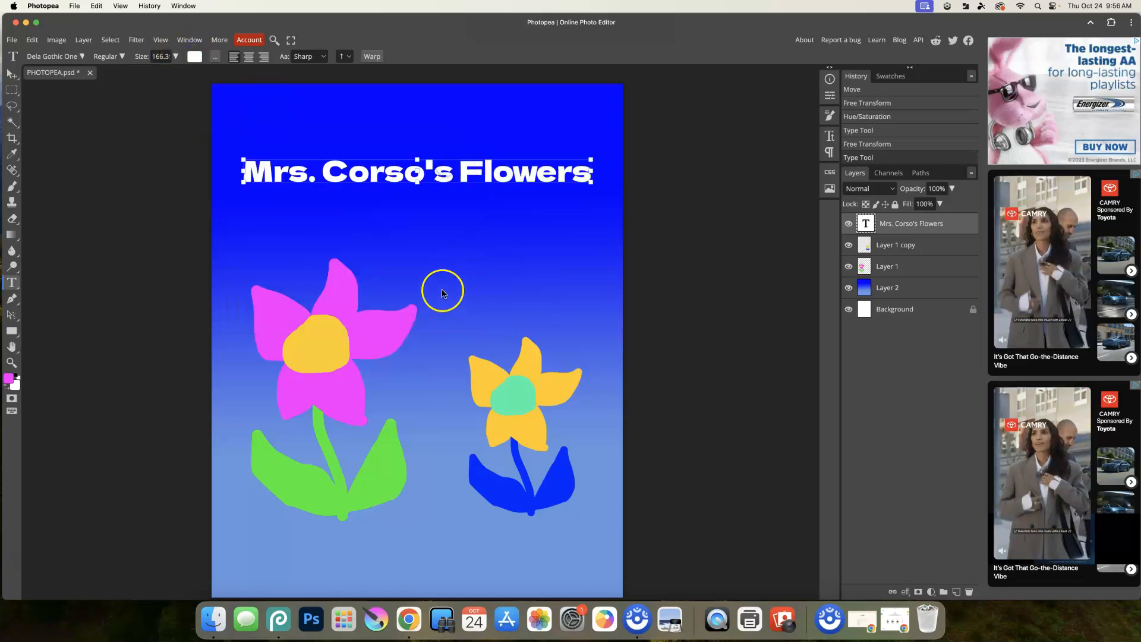
- Try the Distant Galaxy and Diplomata SC fonts on the title, and set its font to Duplexide
left_click(81, 58)
scroll(125, 262, "down", 5)
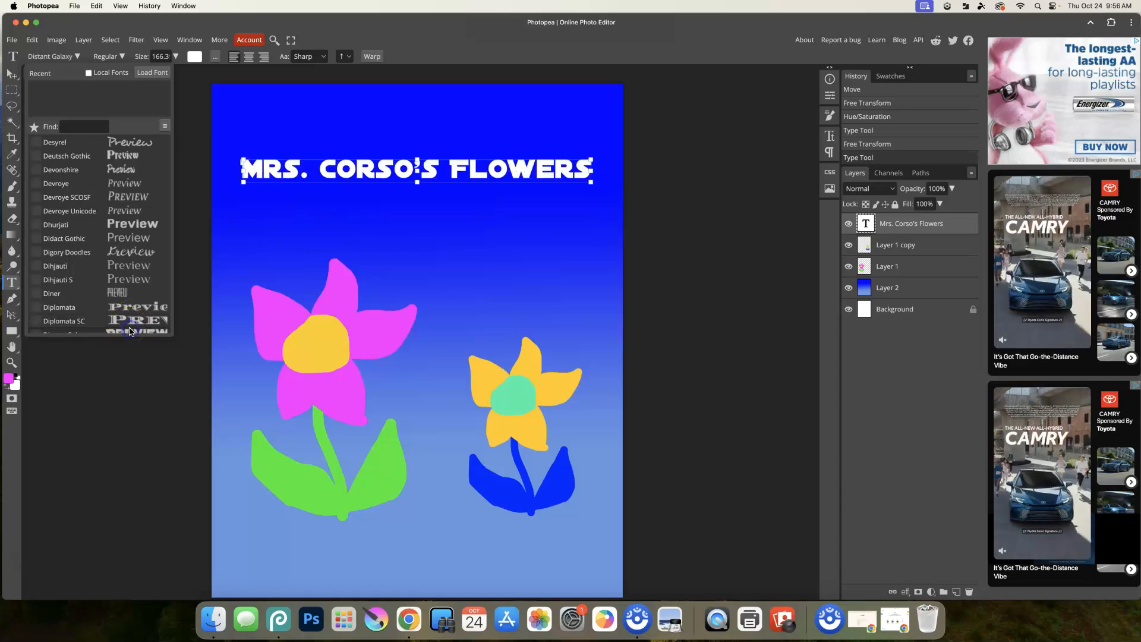
left_click(128, 321)
left_click(64, 60)
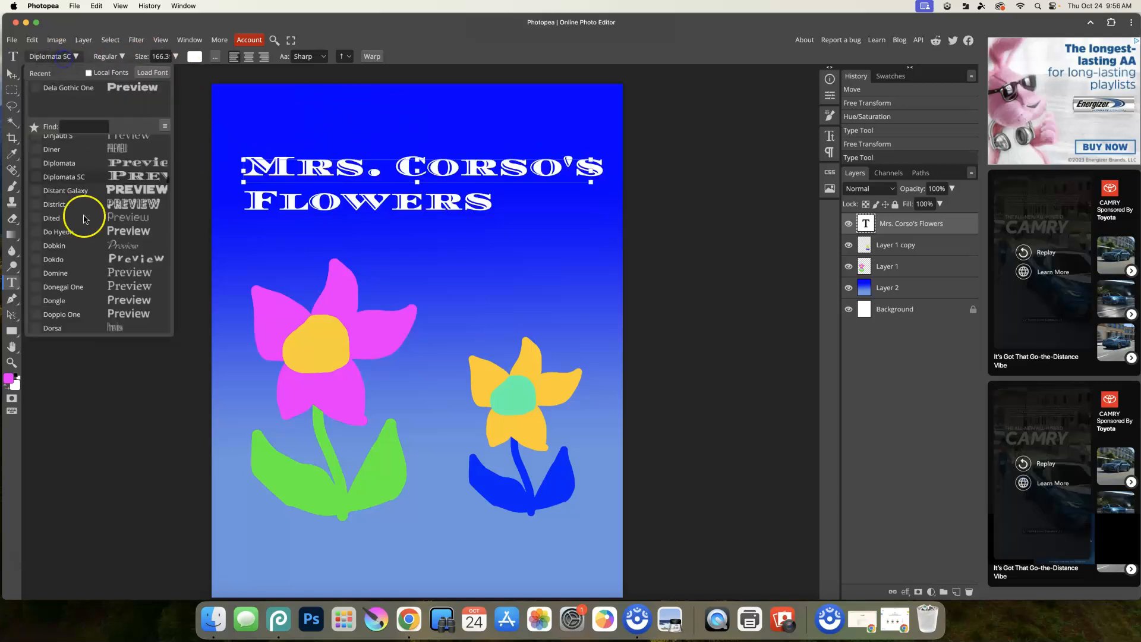
scroll(119, 294, "down", 5)
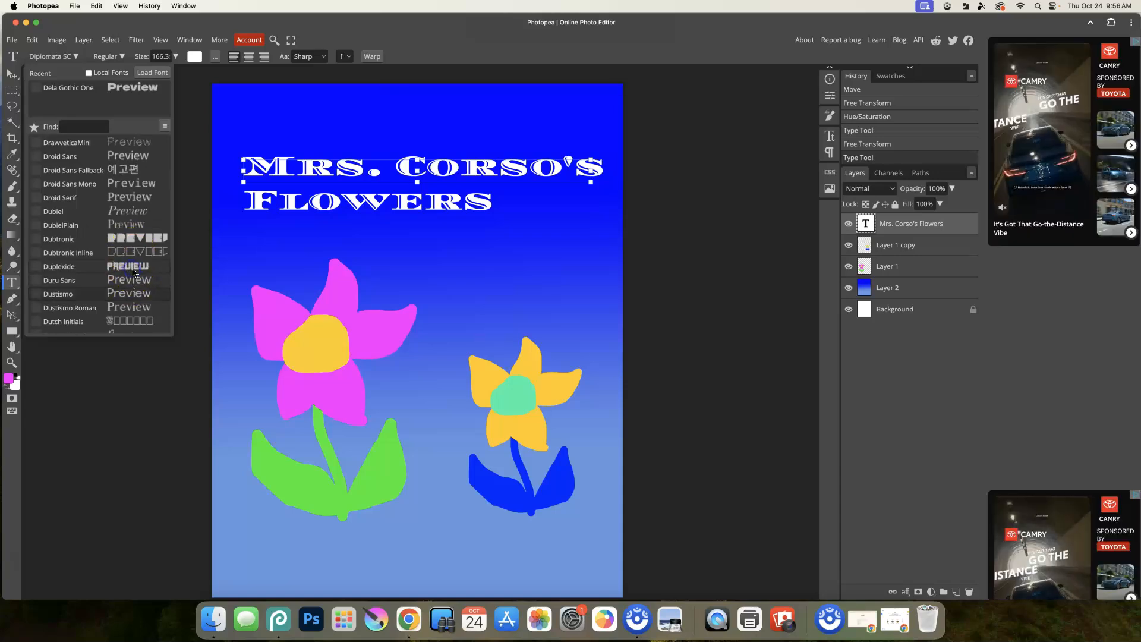
left_click(132, 267)
- Open the Character settings for the text and dismiss the stray empty text layer
left_click(657, 155)
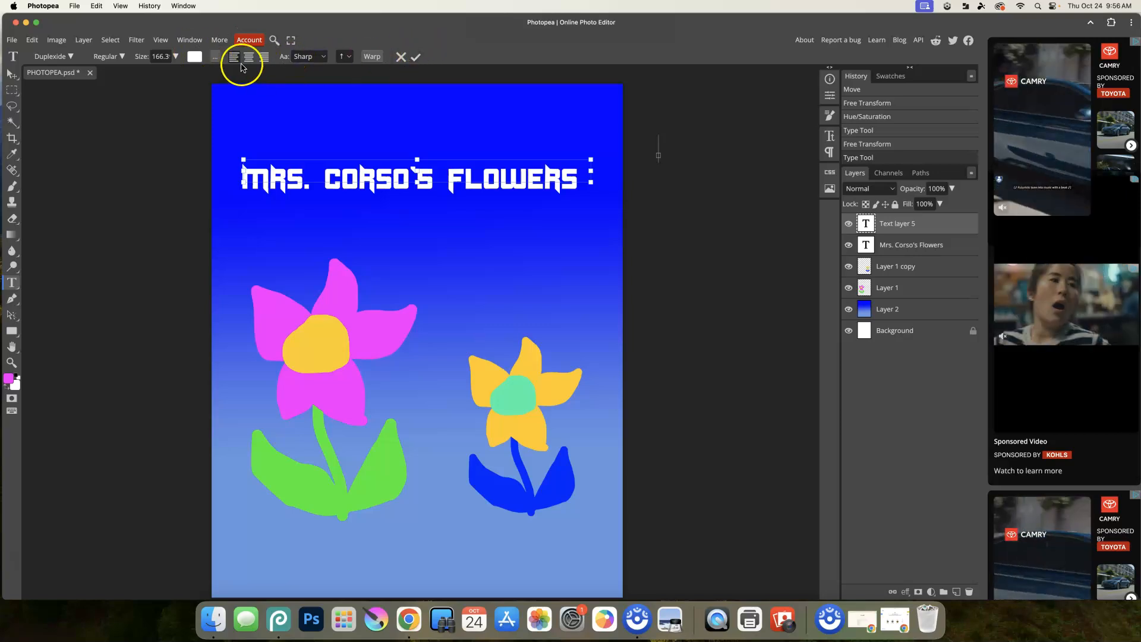
left_click(830, 136)
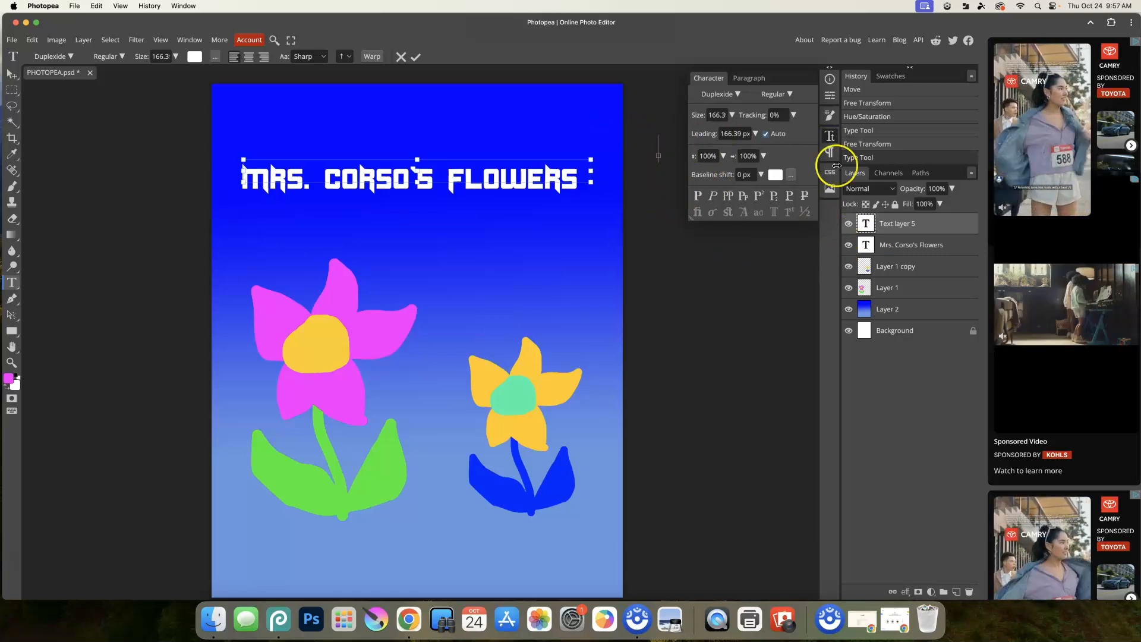
left_click(414, 60)
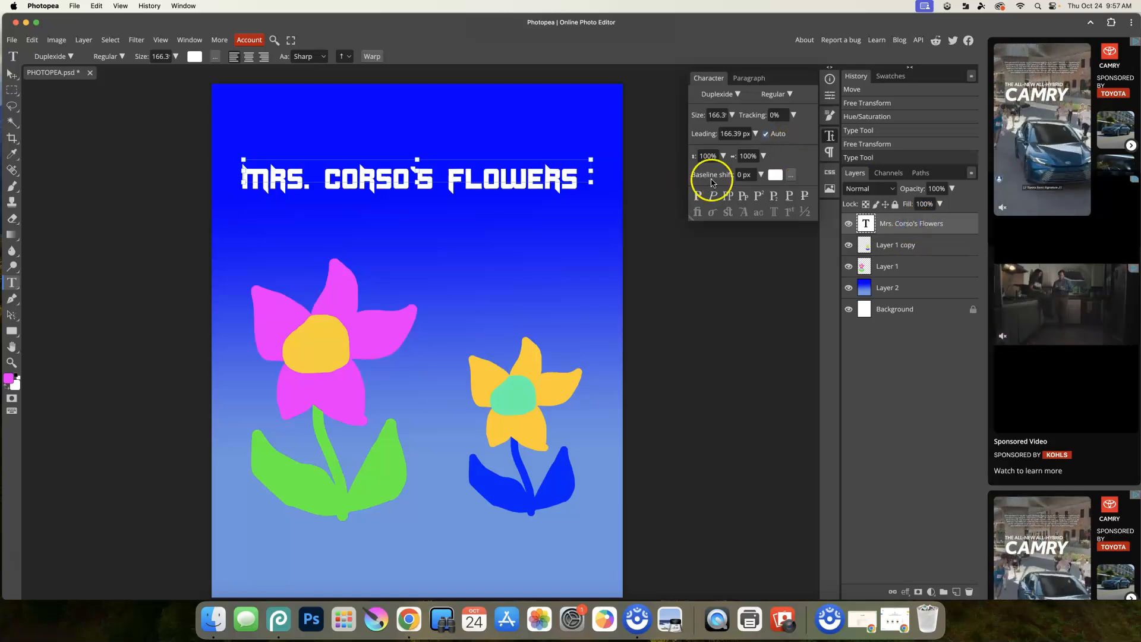
- Reduce the title's font size to 150 px in the Character settings
left_click(732, 115)
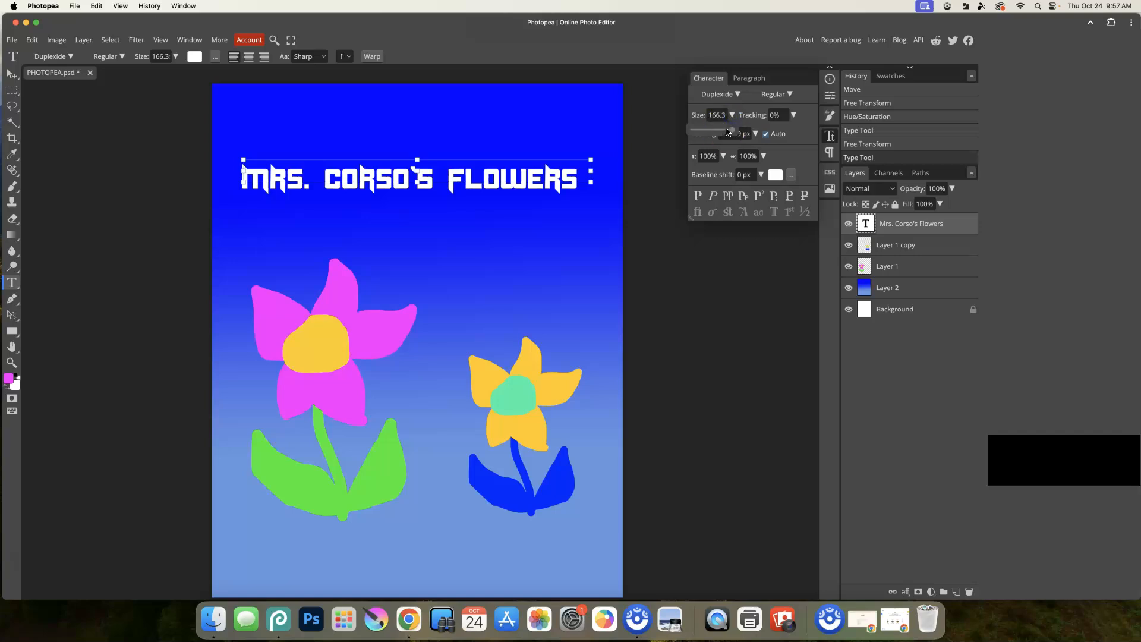
left_click_drag(722, 132, 748, 132)
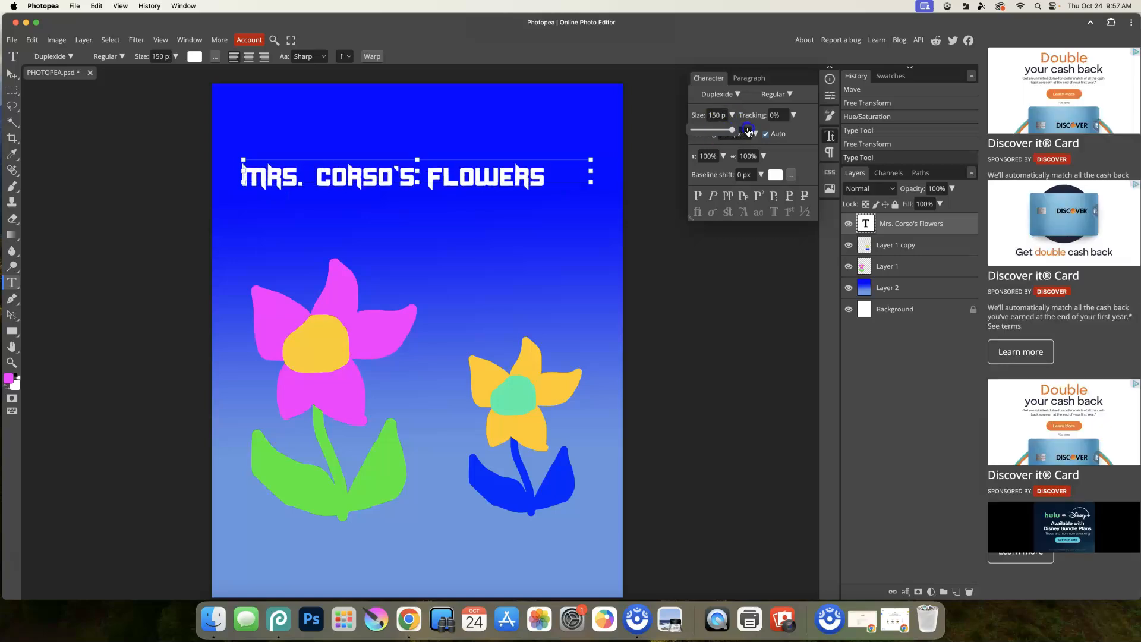
left_click(794, 141)
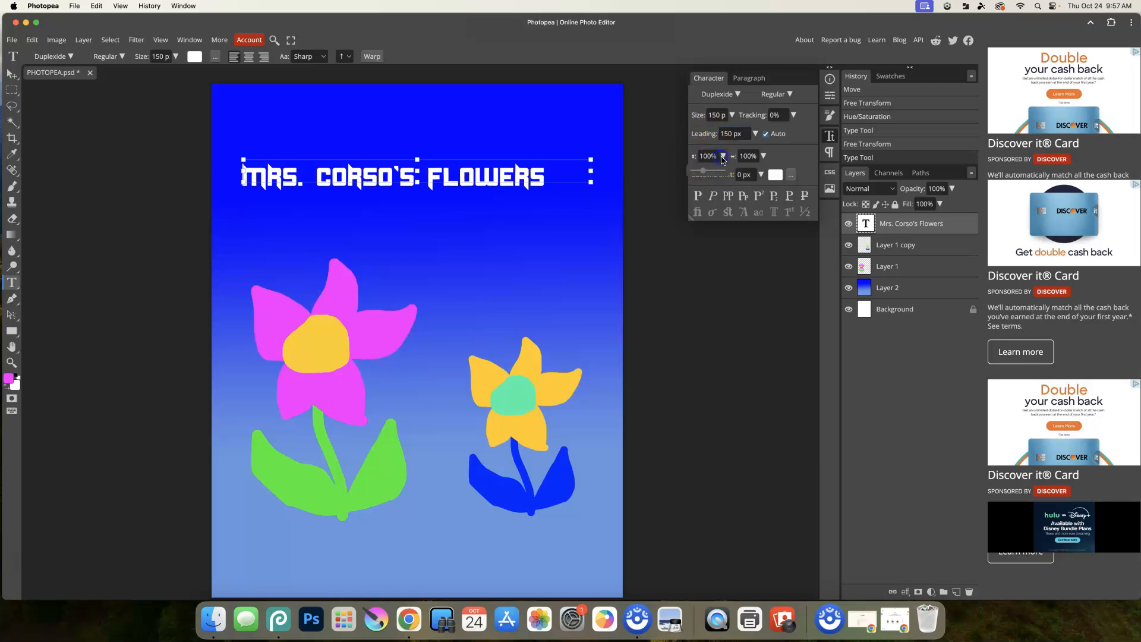
- Stretch the title's characters to 178% vertical scale and 124% horizontal scale
left_click_drag(714, 172, 713, 171)
left_click(757, 156)
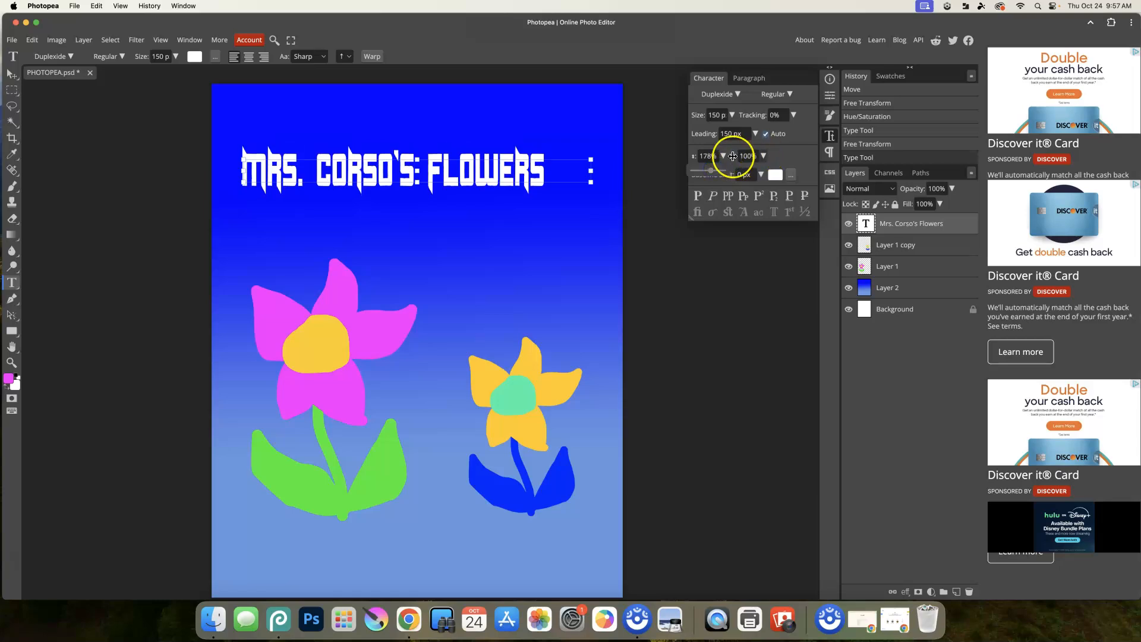
left_click_drag(744, 171, 743, 171)
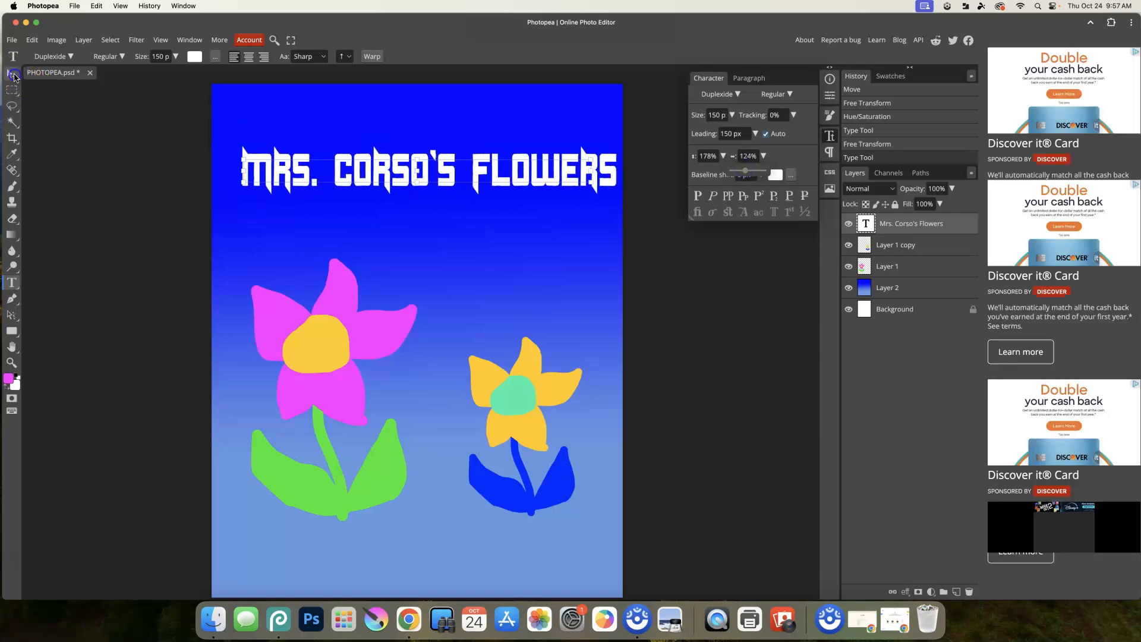
- Move the title so it sits centered near the top of the poster, and close the Character settings after checking the Paragraph options
left_click(13, 74)
left_click_drag(282, 158, 268, 167)
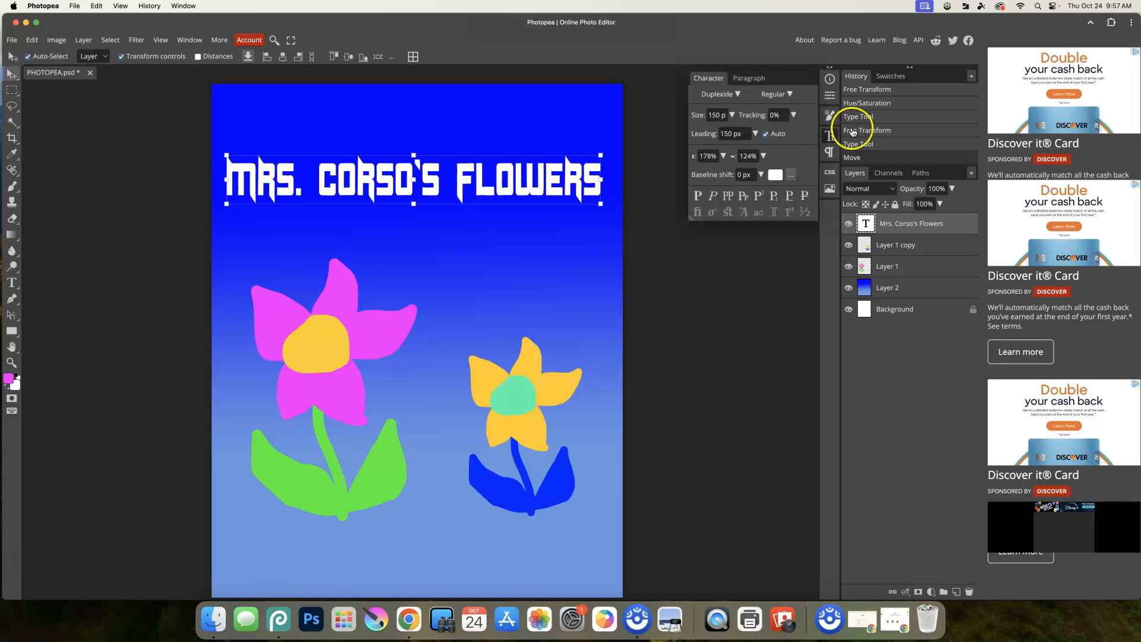
left_click(751, 78)
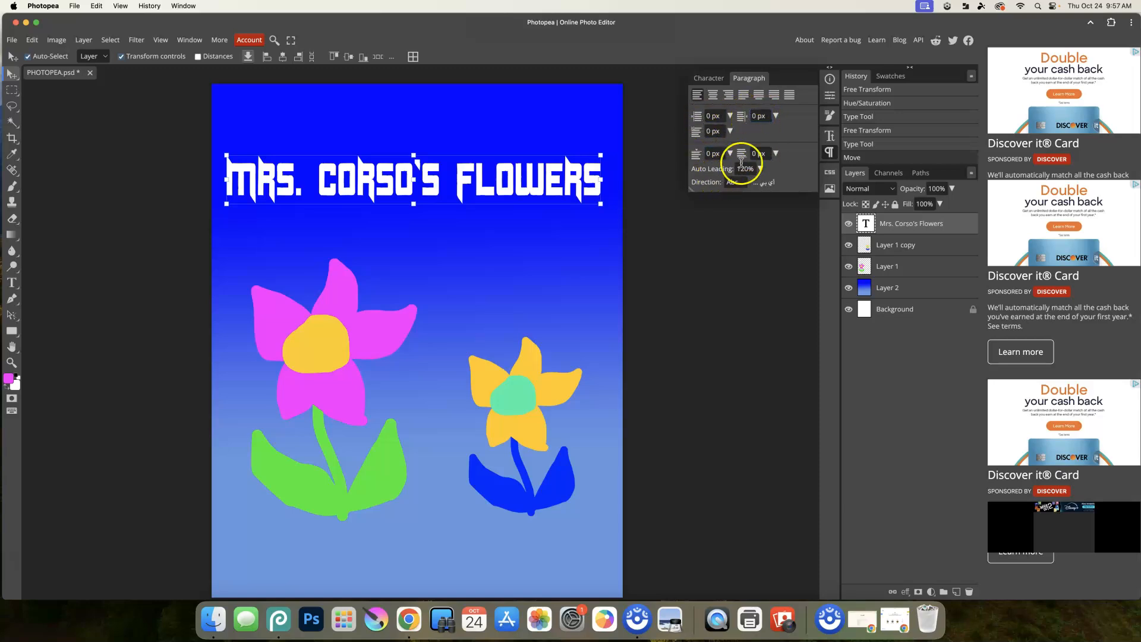
left_click(715, 79)
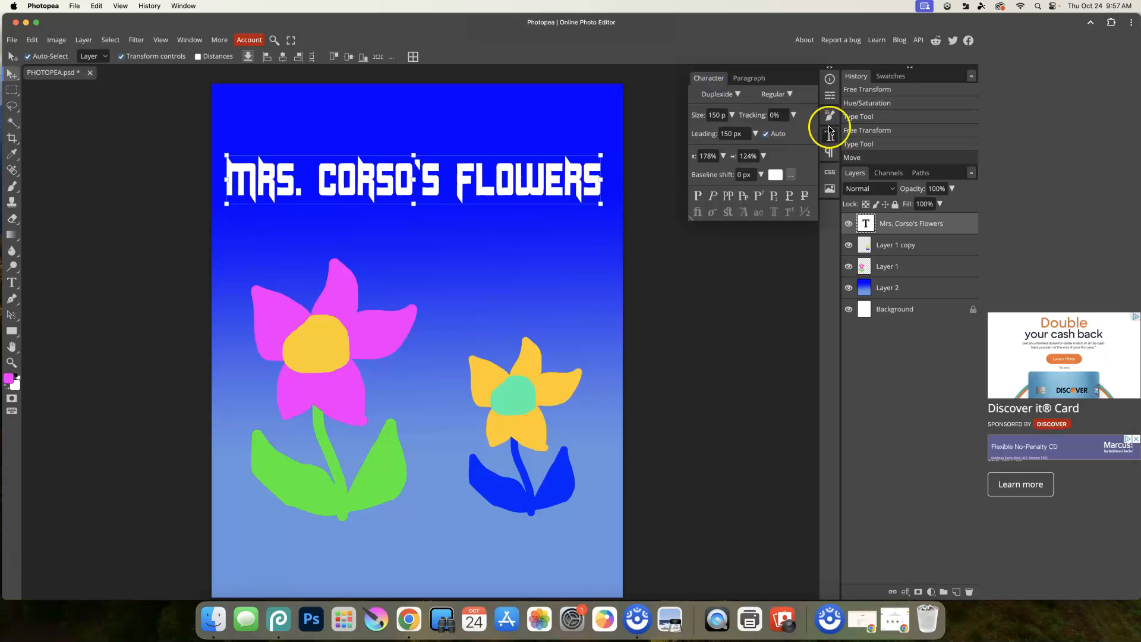
left_click(830, 134)
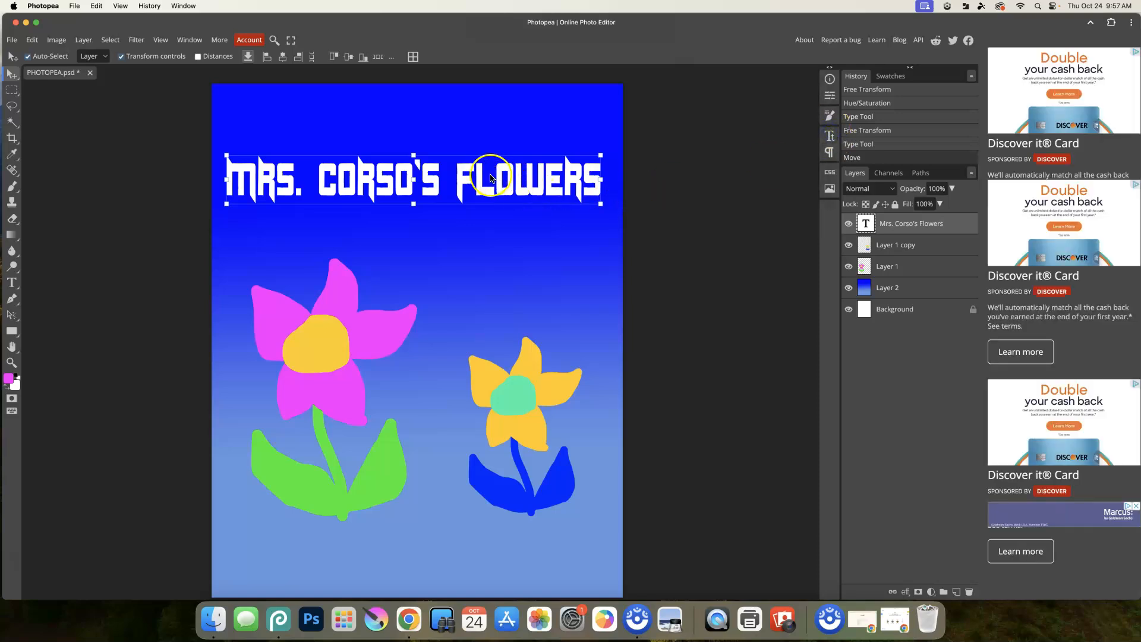
left_click_drag(497, 178, 489, 163)
left_click(777, 166)
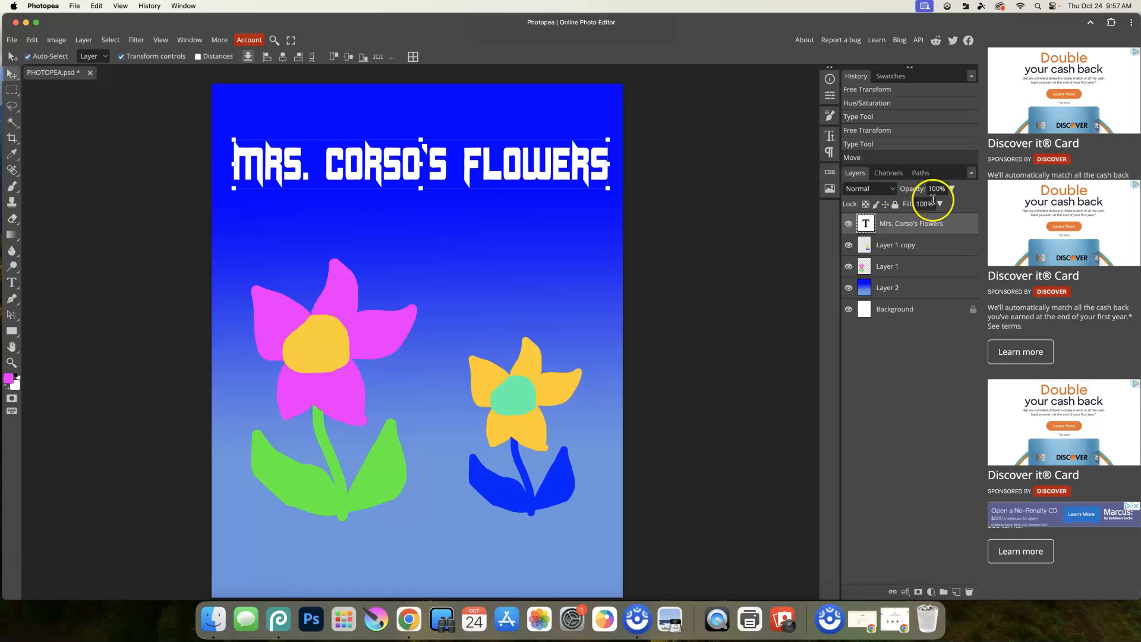
- Open the Blending Options for the title's text layer and move the Layer Style dialog clear of the title
left_click(84, 41)
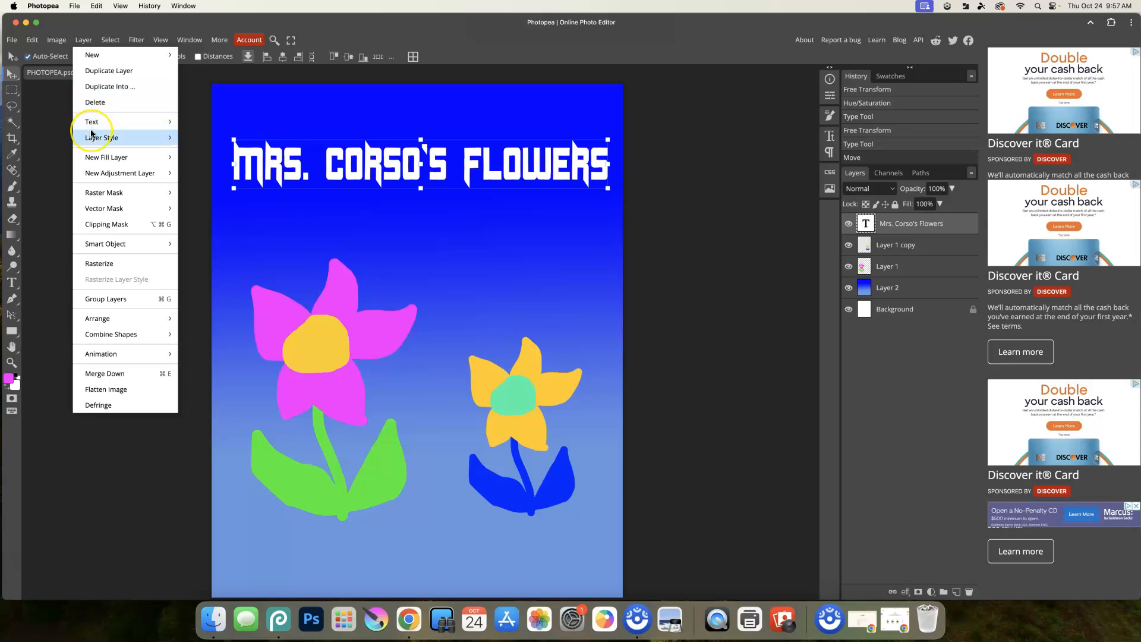
mouse_move(92, 136)
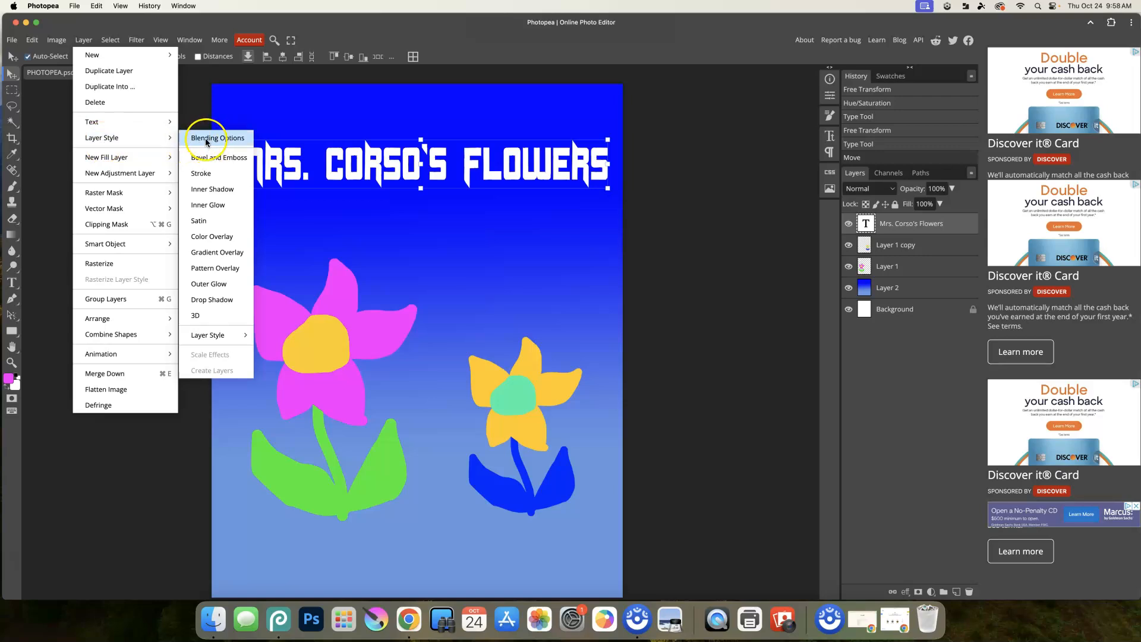
right_click(962, 225)
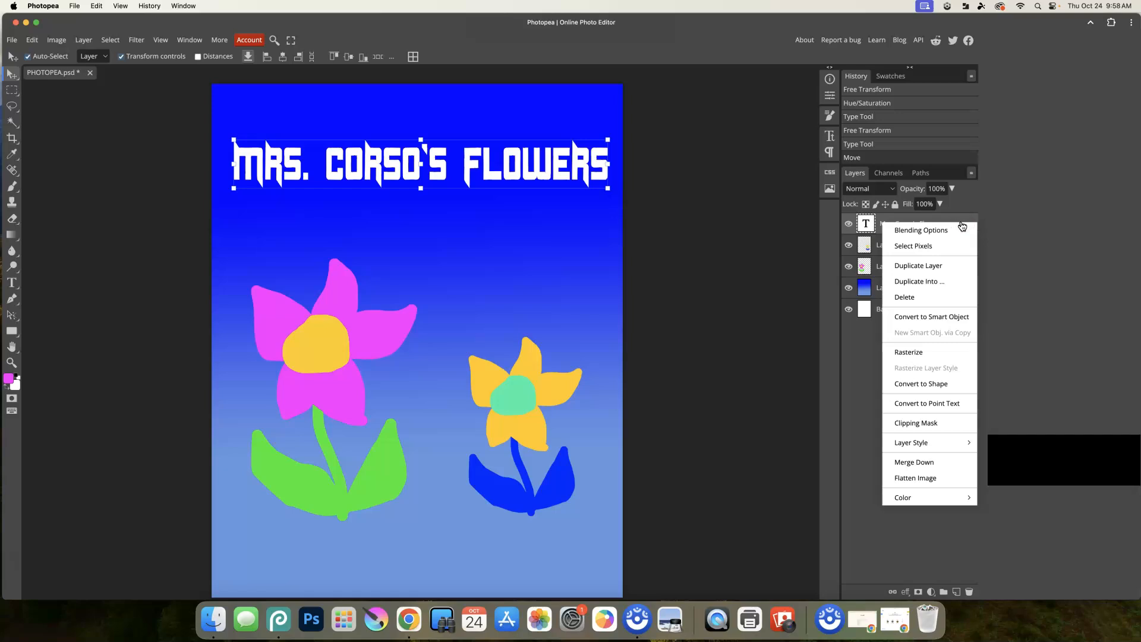
left_click(952, 231)
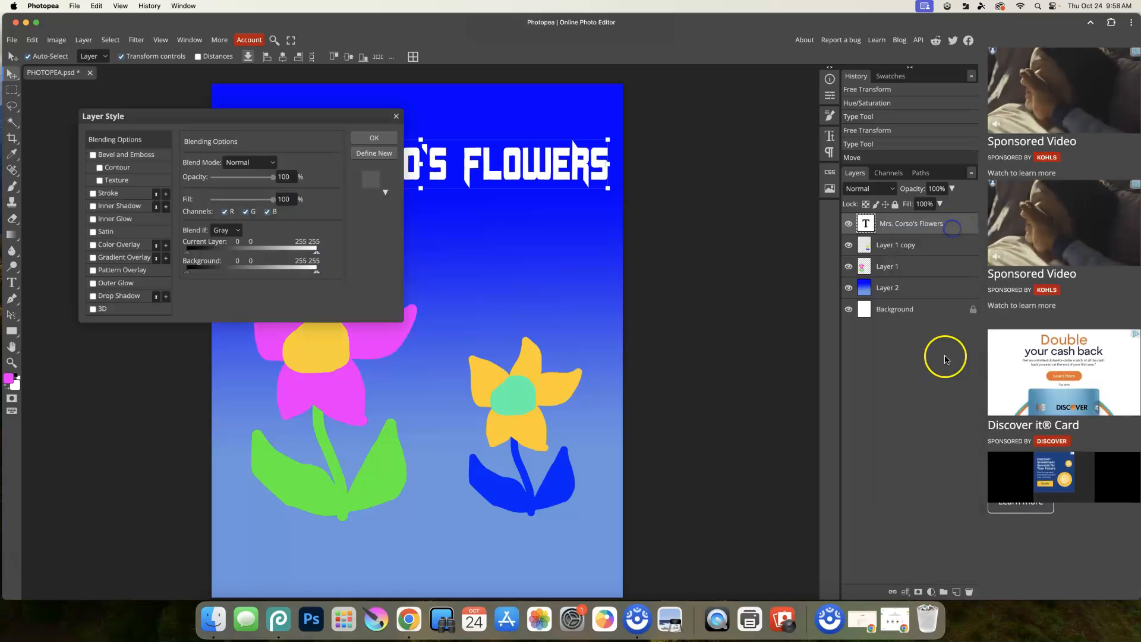
left_click_drag(222, 119, 495, 226)
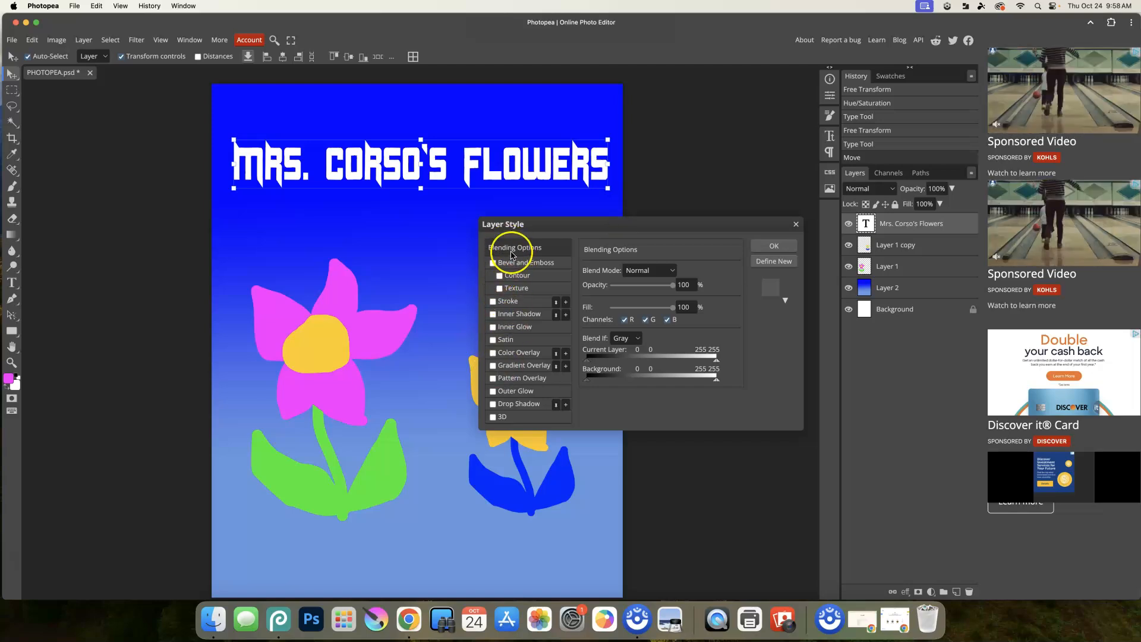
- Add a Stroke effect to the title with a size of 44 px and a bright green color (#4efa00)
left_click(493, 302)
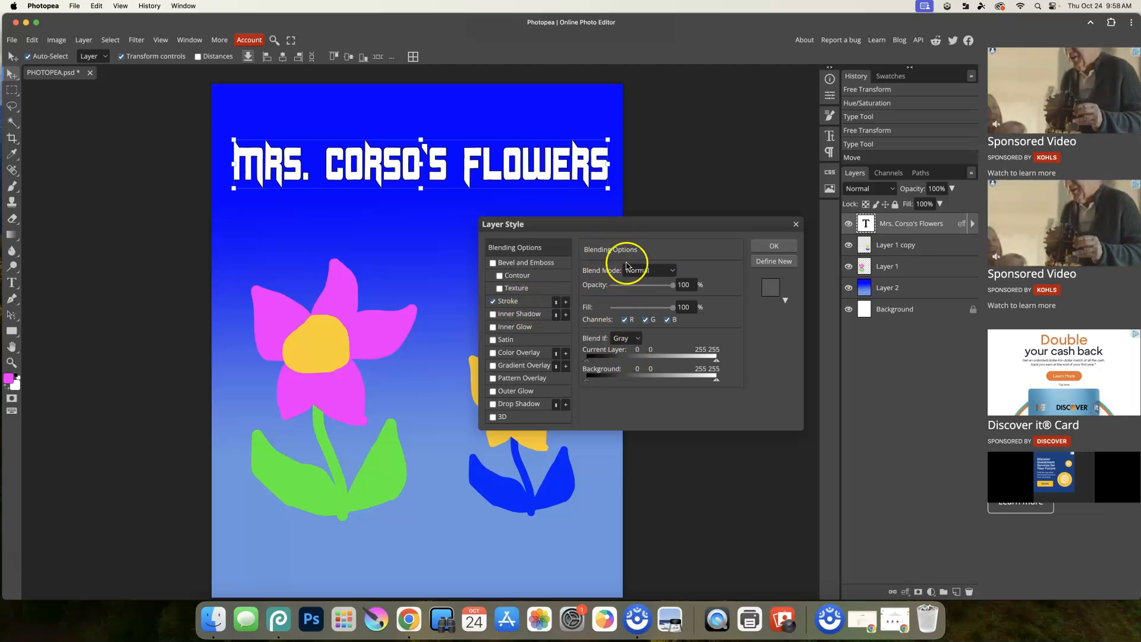
left_click(515, 301)
left_click_drag(612, 272, 626, 274)
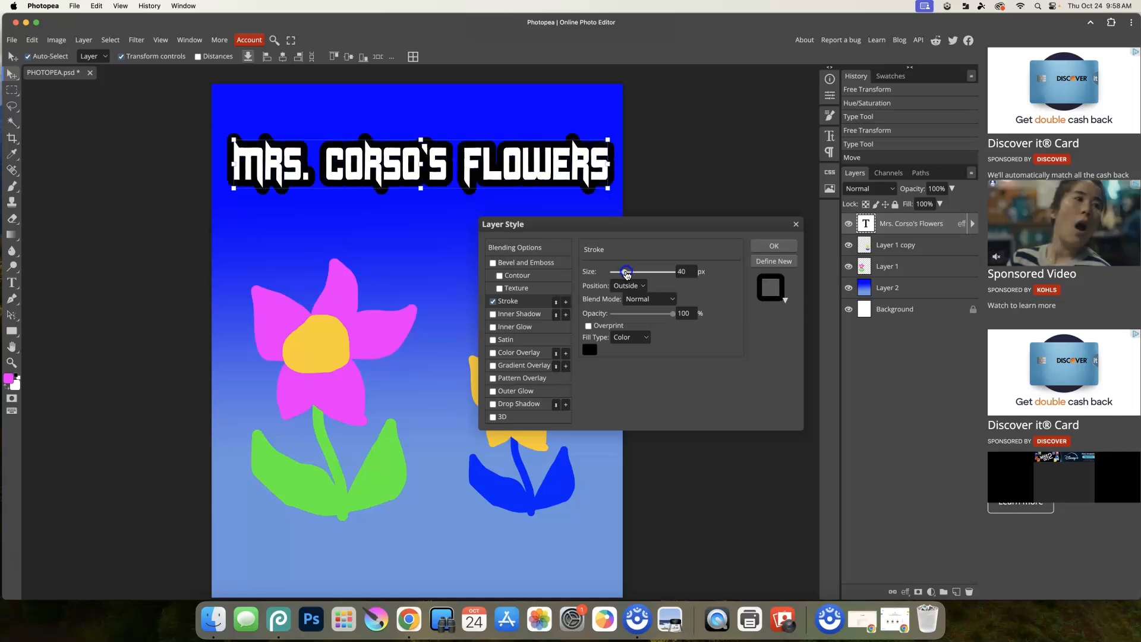
left_click(590, 349)
left_click_drag(352, 173, 355, 157)
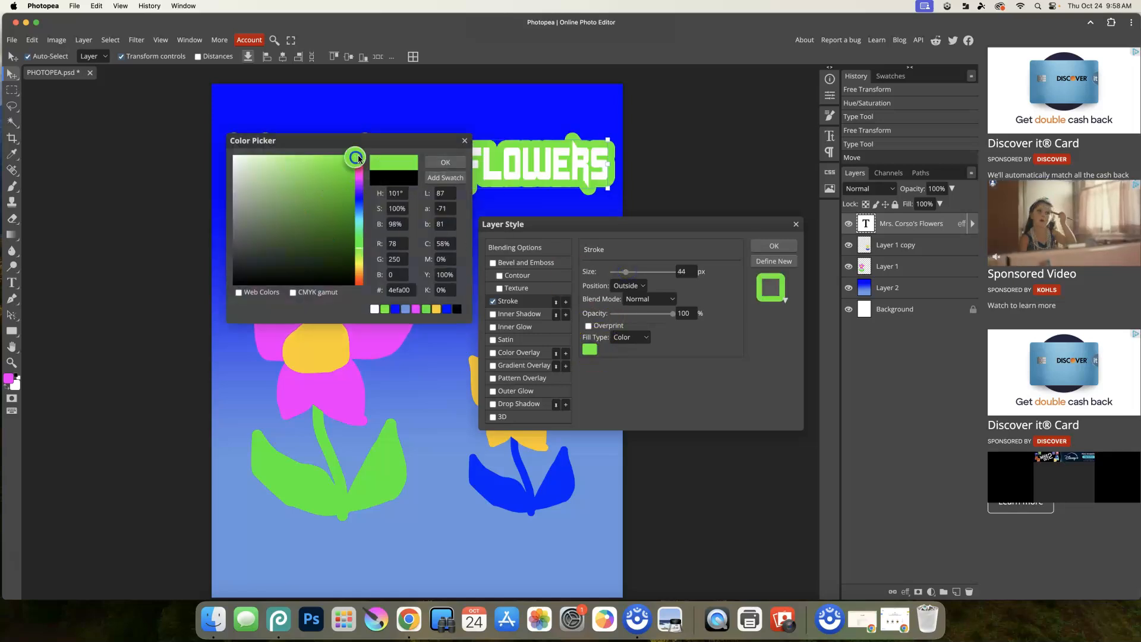
left_click(445, 163)
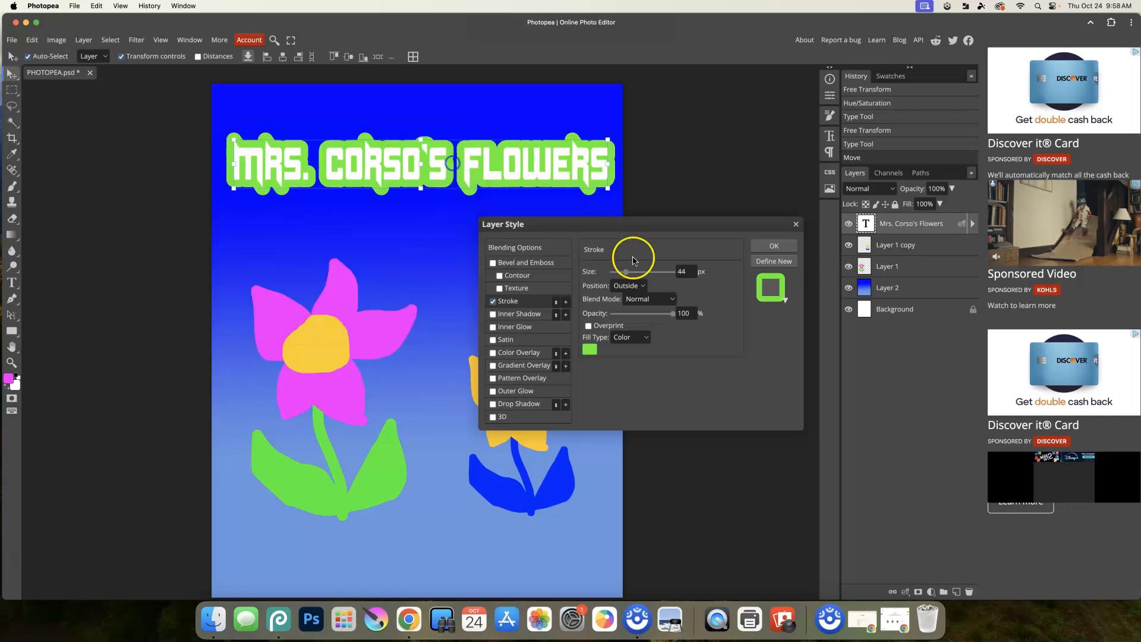
- Reduce the title's stroke size to 20 px at 100% opacity, keeping its position set to Outside
left_click_drag(645, 315, 701, 313)
left_click_drag(619, 274, 618, 272)
left_click(637, 286)
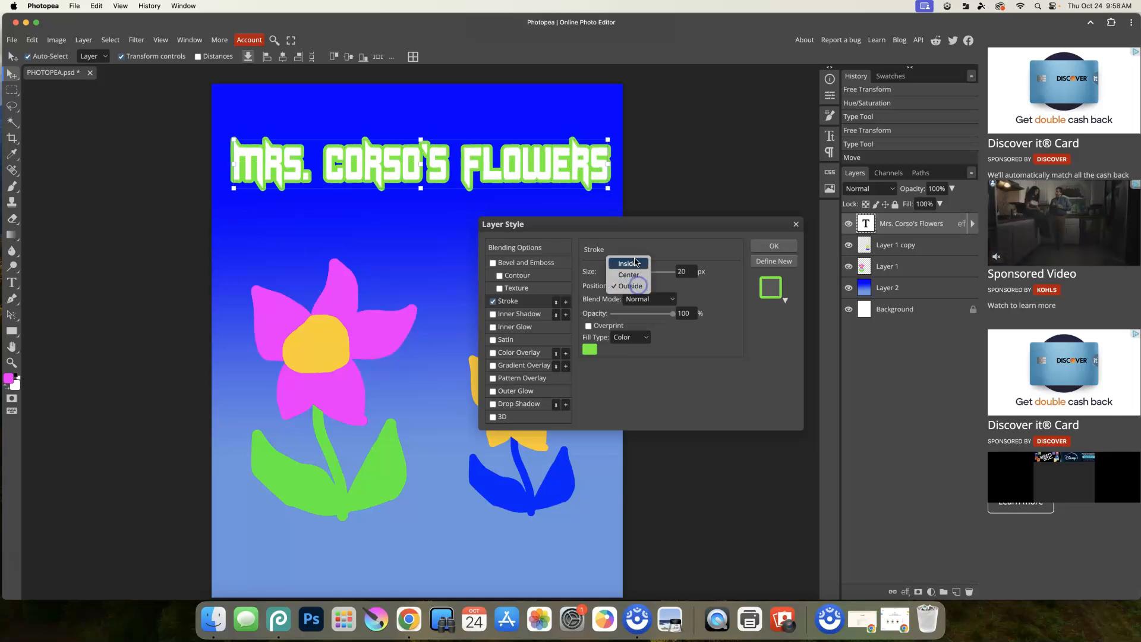
left_click(633, 284)
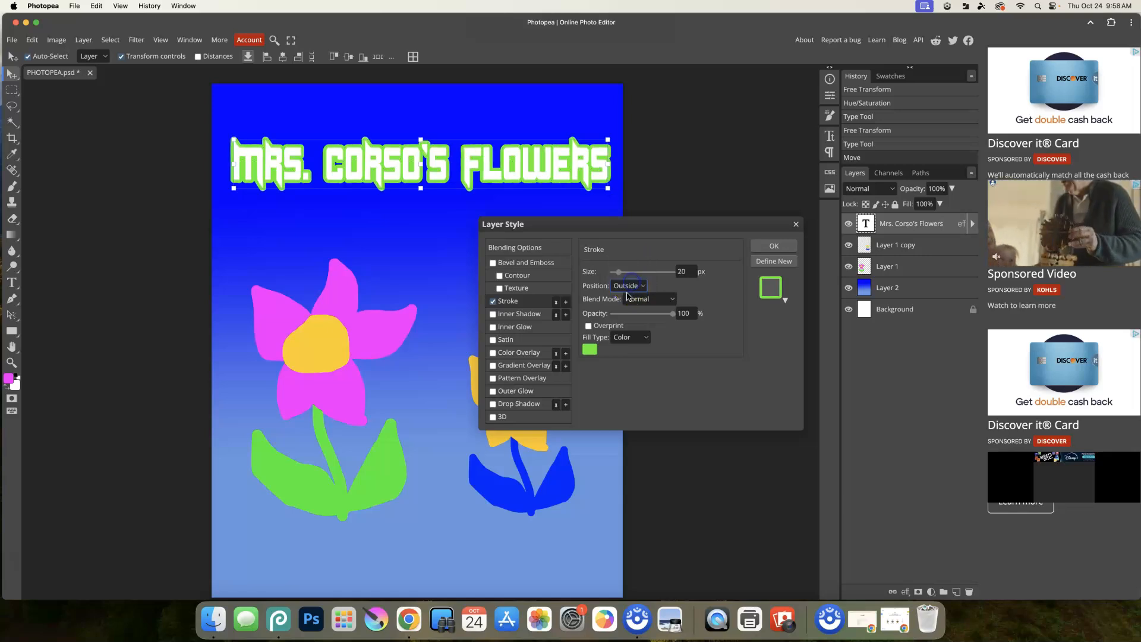
- Change the title's stroke color to a dark navy blue
left_click(591, 350)
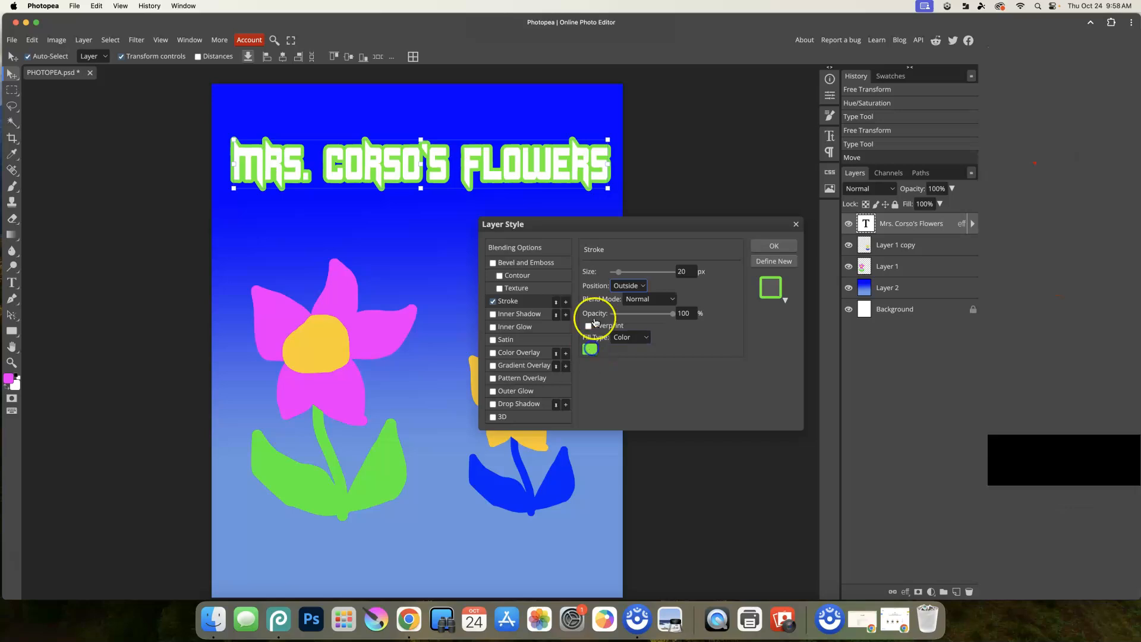
left_click_drag(358, 208, 359, 203)
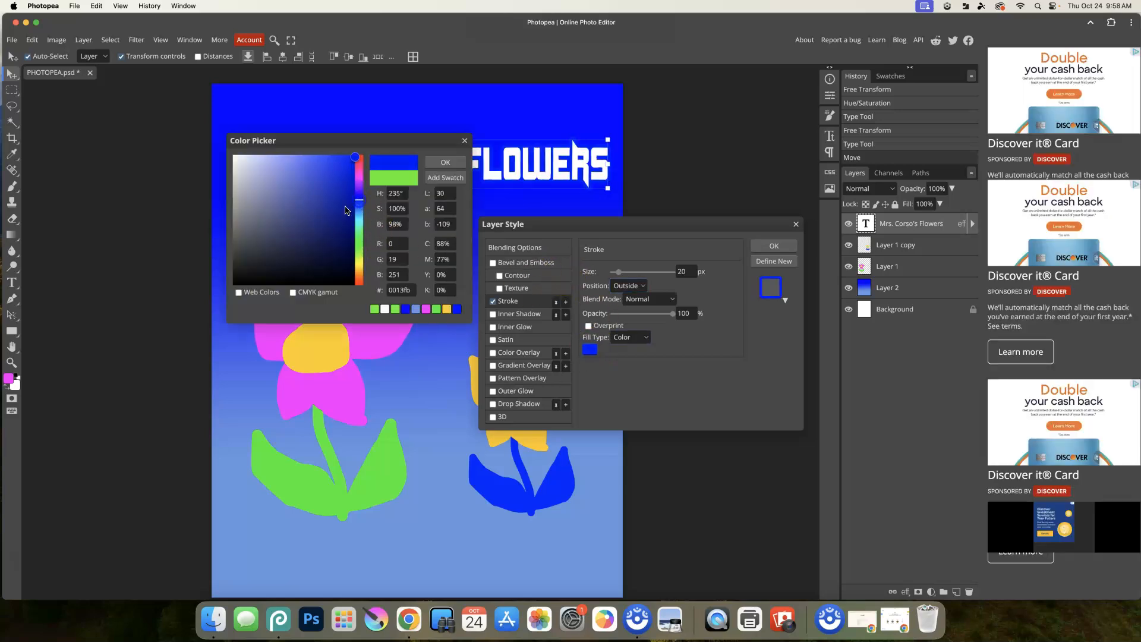
left_click(333, 254)
left_click(437, 163)
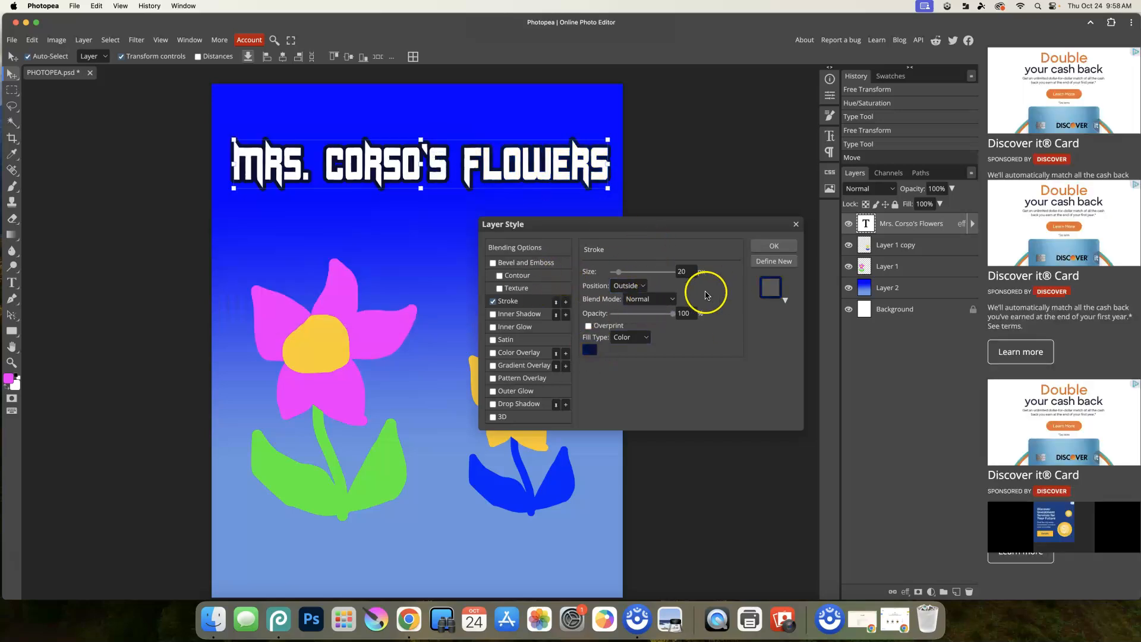
- Add a Gradient Overlay to the title, try a red start color in its gradient, and close the Gradient Editor without confirming
left_click(529, 366)
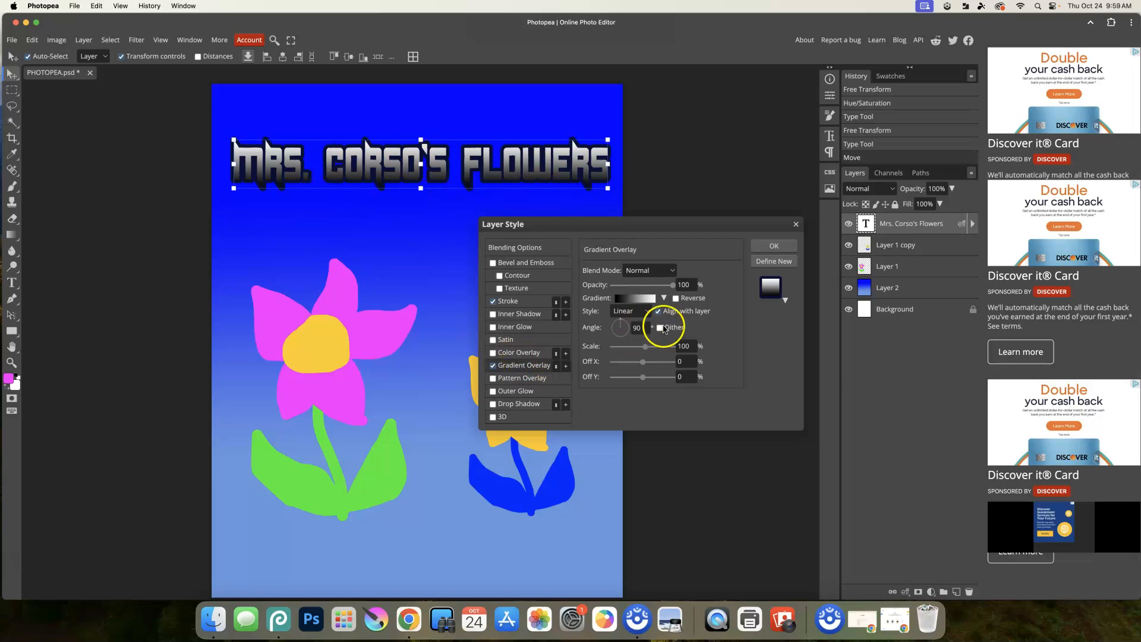
left_click(636, 303)
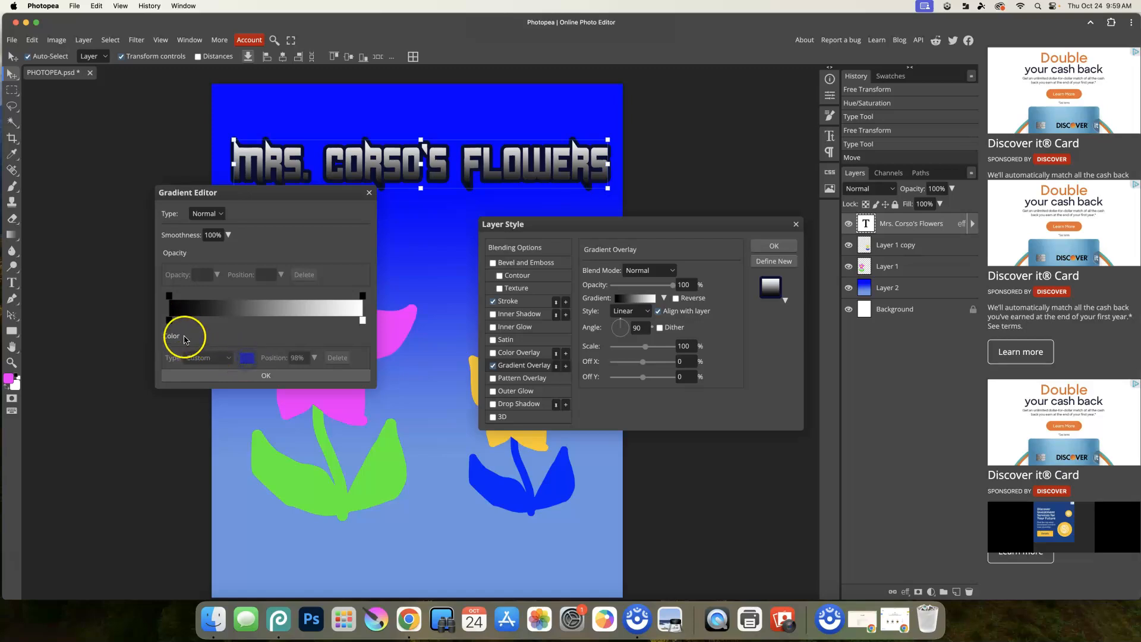
left_click(245, 358)
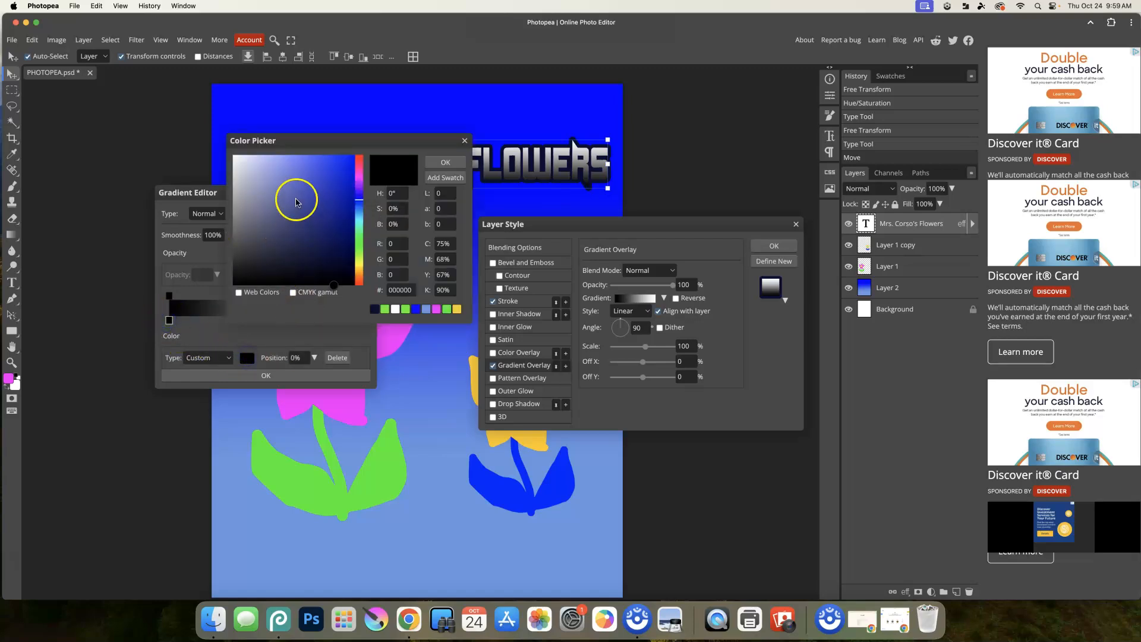
left_click_drag(355, 167, 359, 158)
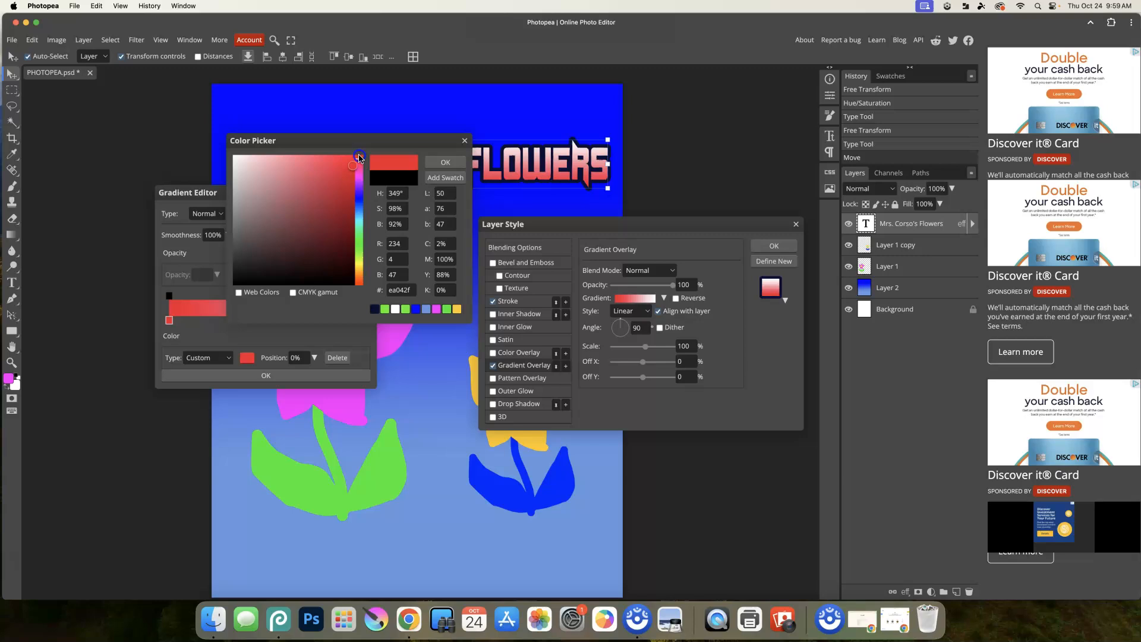
left_click(446, 165)
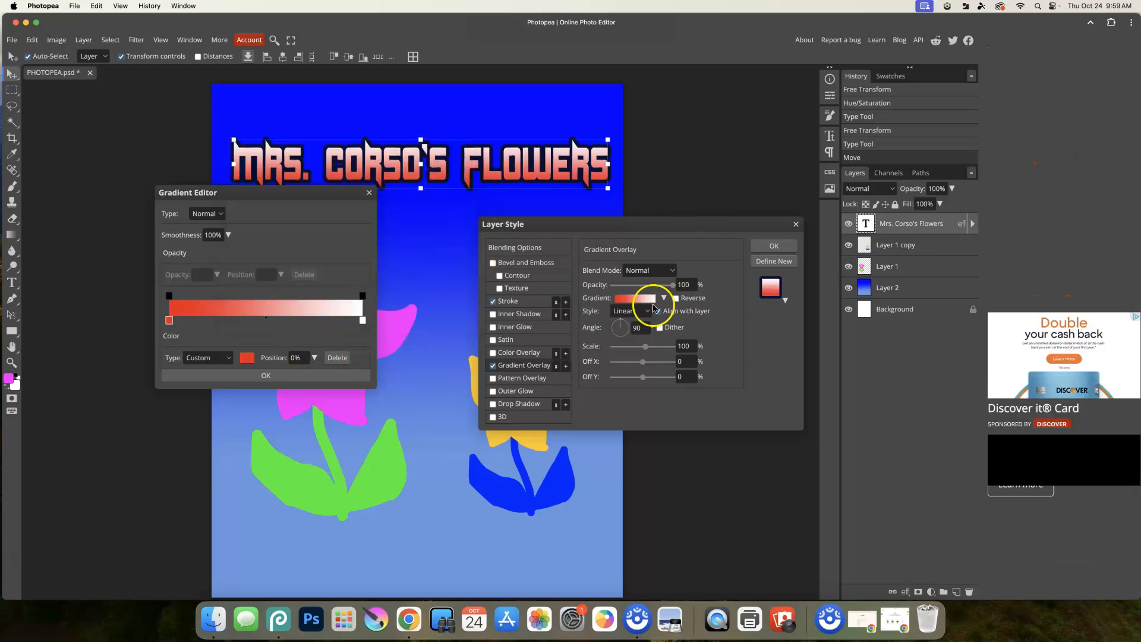
left_click(369, 193)
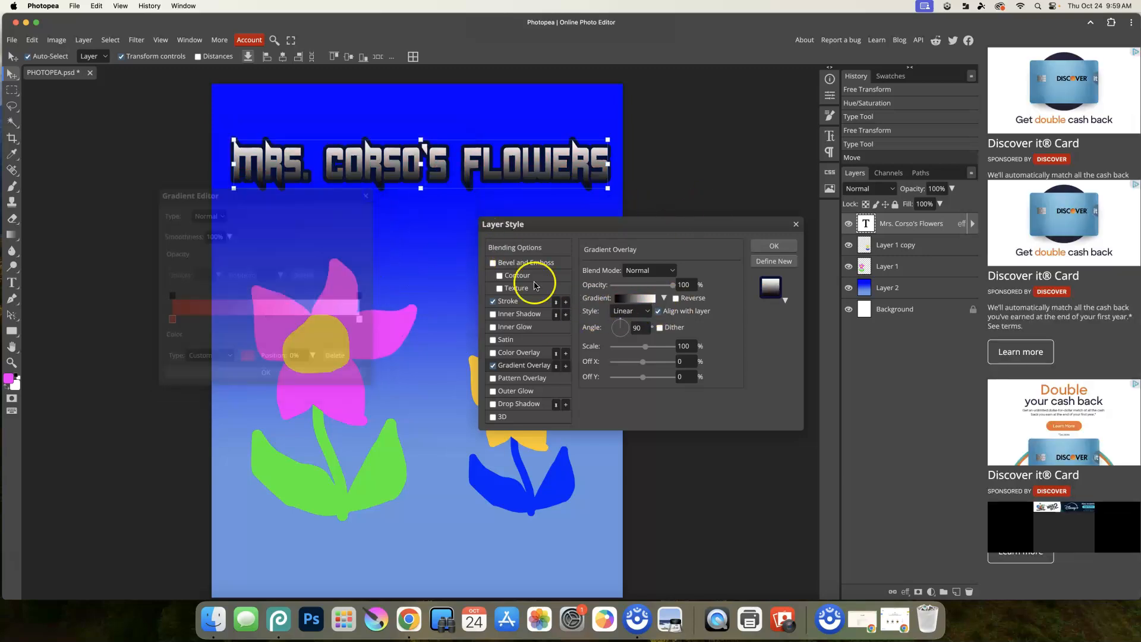
- Set the overlay gradient's start color to red (#ff000a) and its style to Radial
left_click(636, 297)
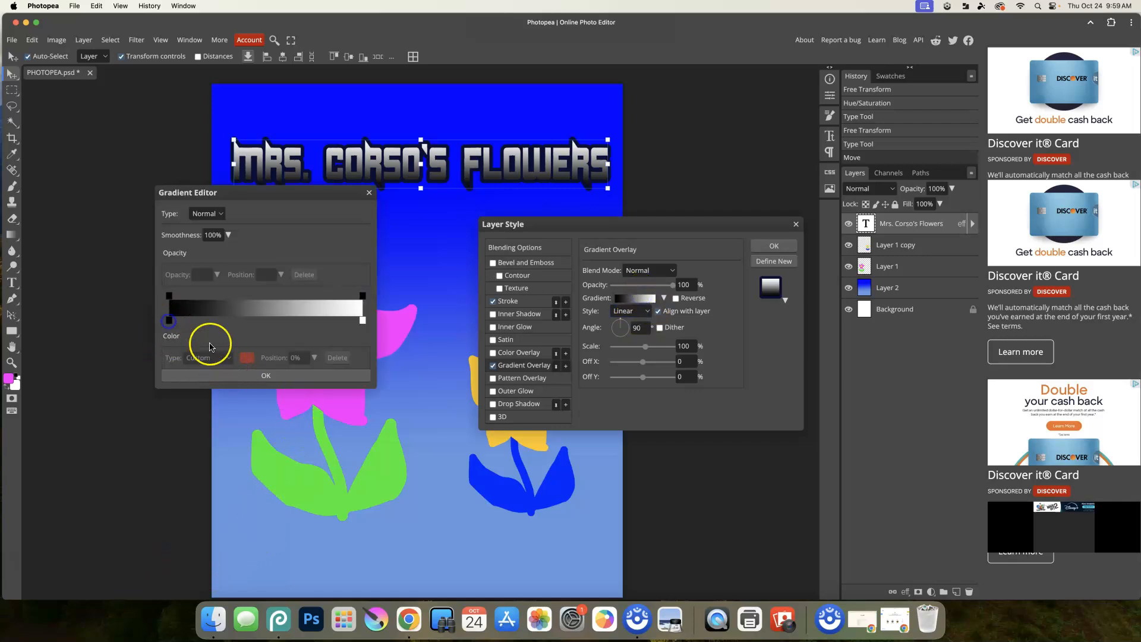
left_click(247, 357)
left_click(333, 180)
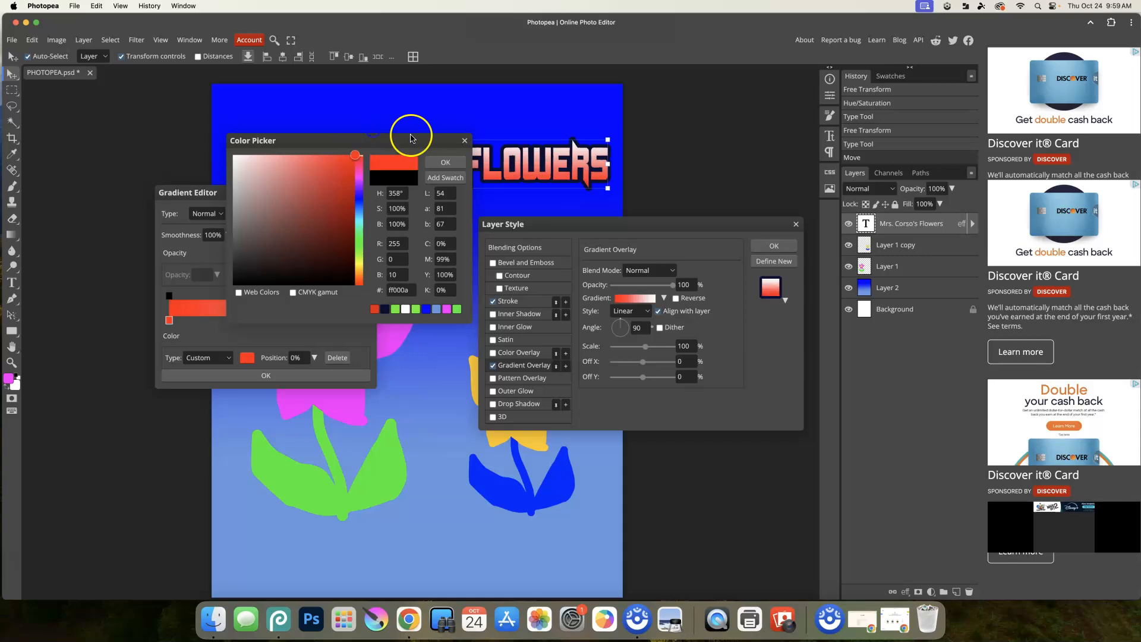
left_click(446, 161)
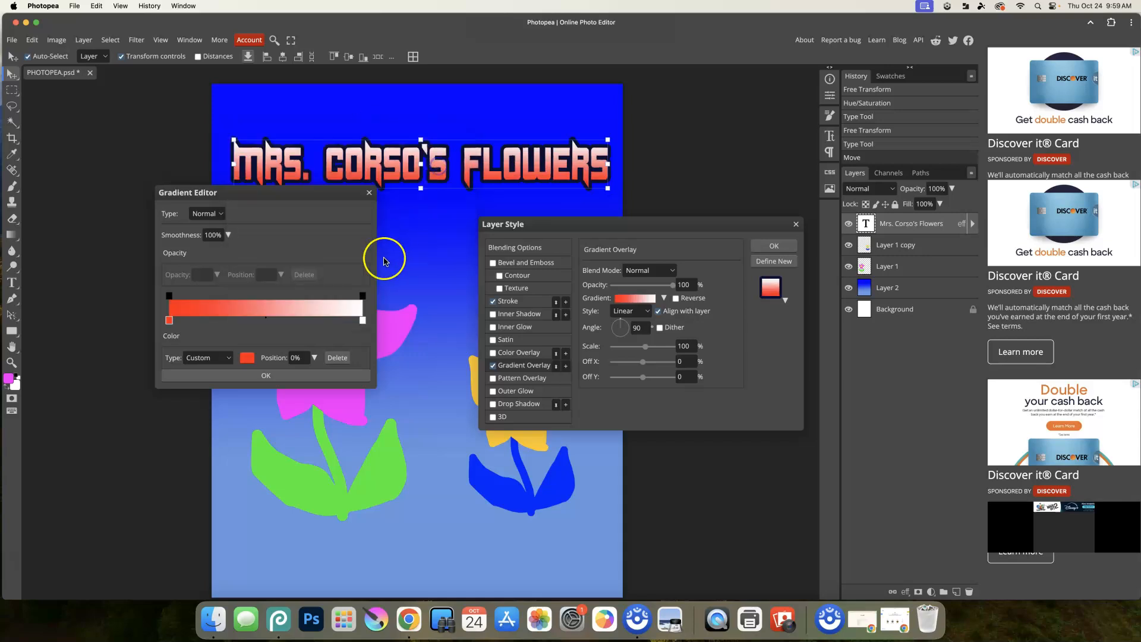
left_click(257, 375)
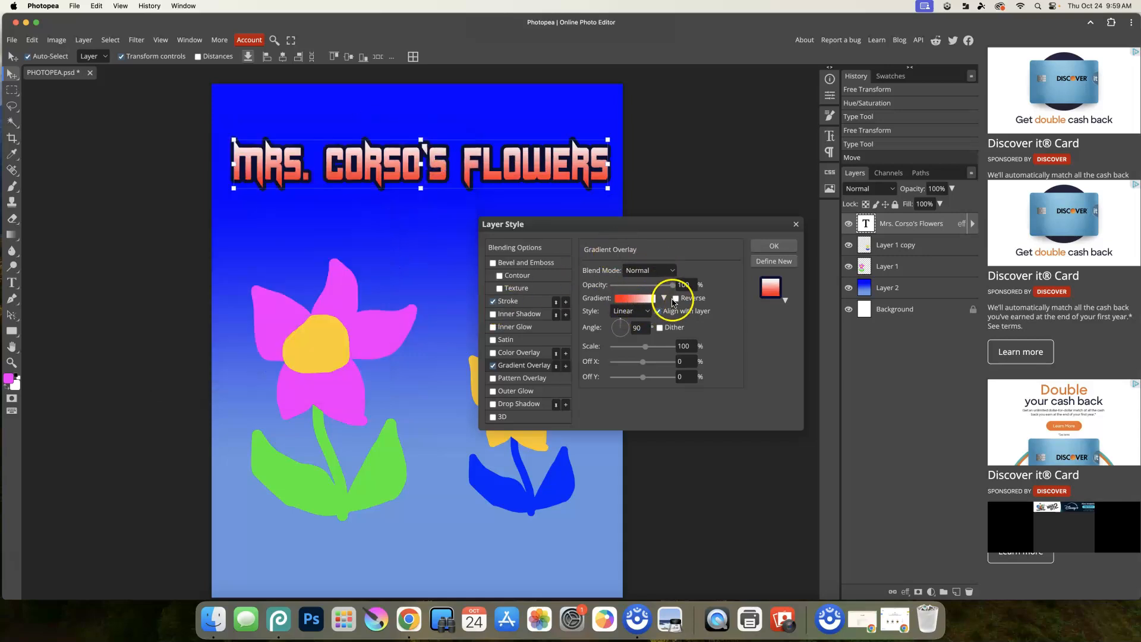
left_click(644, 315)
left_click(637, 321)
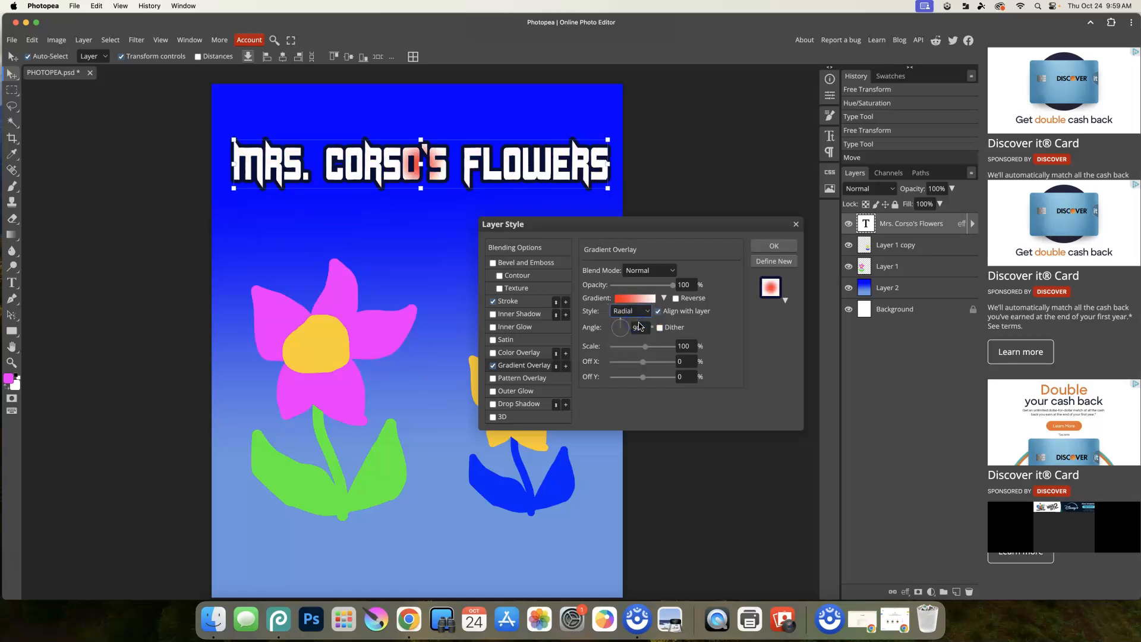
- Set the title's gradient overlay style to Linear with a 94° angle and apply the layer style
left_click(637, 312)
left_click(638, 301)
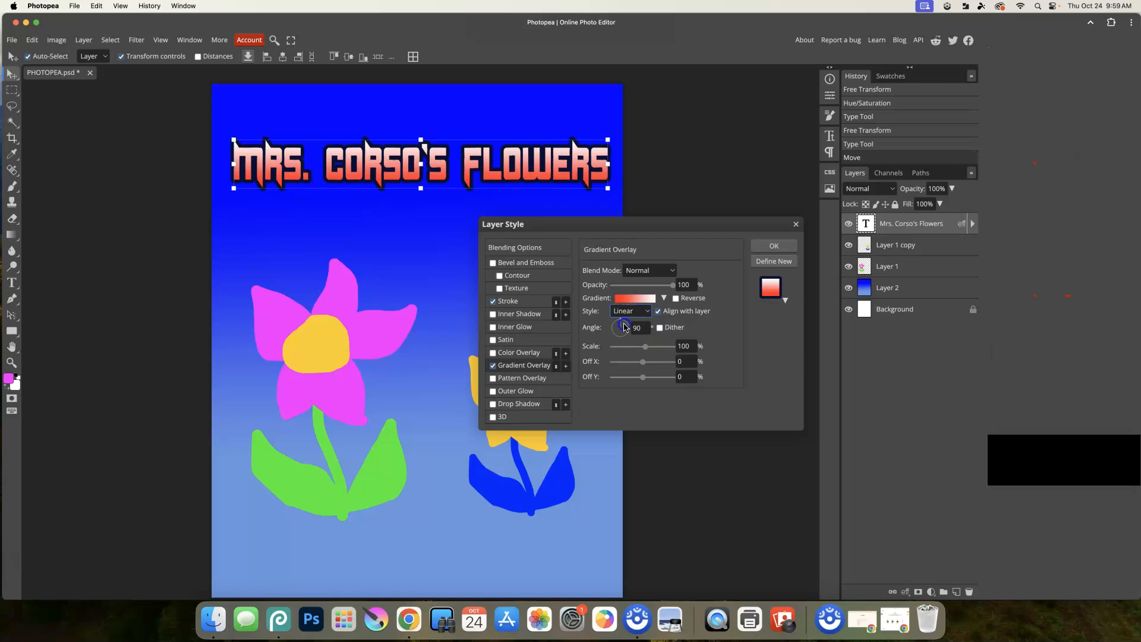
left_click_drag(622, 325, 621, 322)
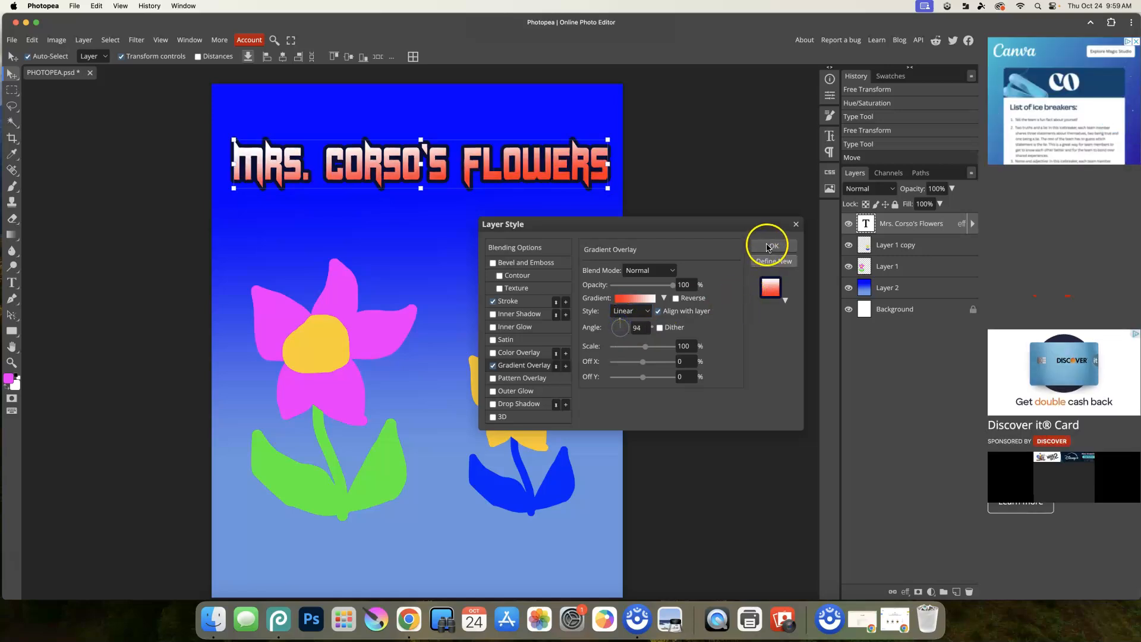
left_click(767, 246)
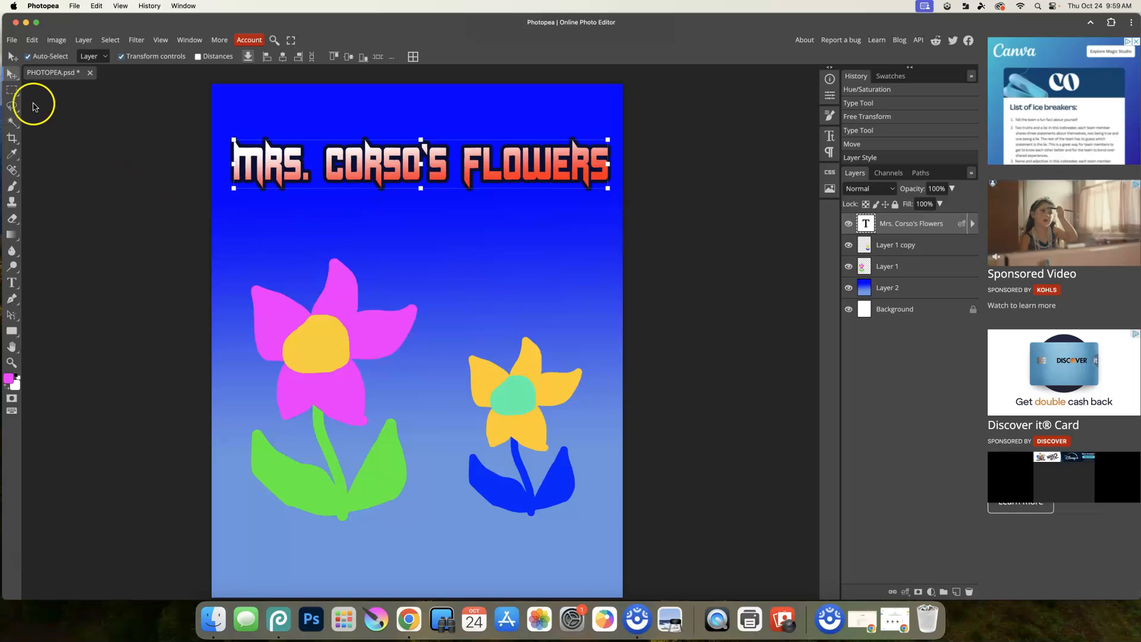
left_click(12, 40)
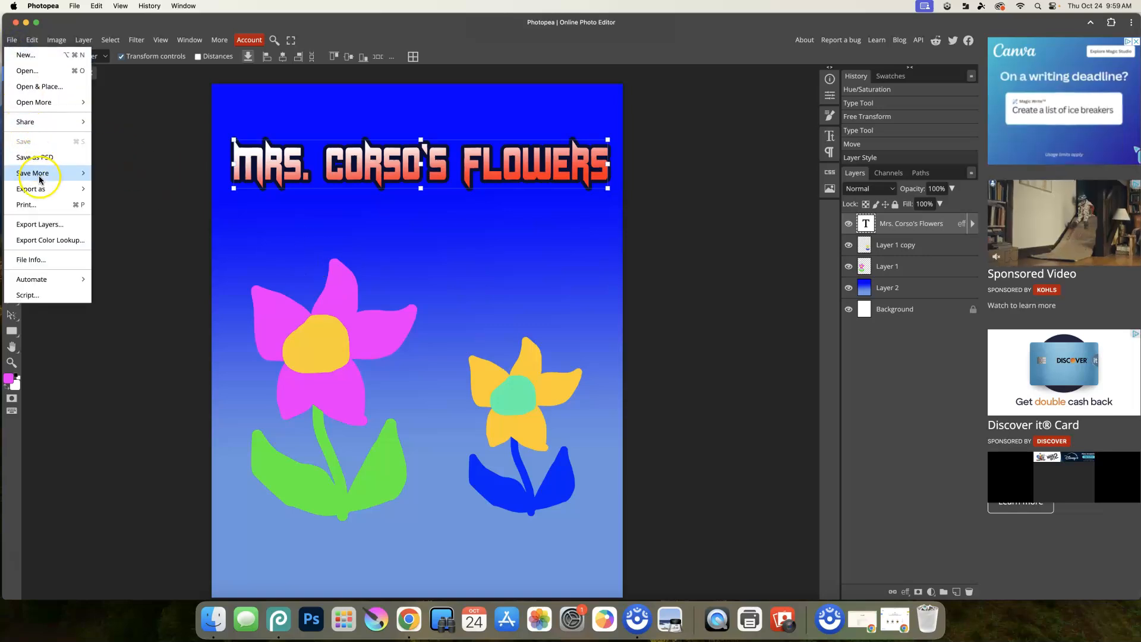
mouse_move(46, 189)
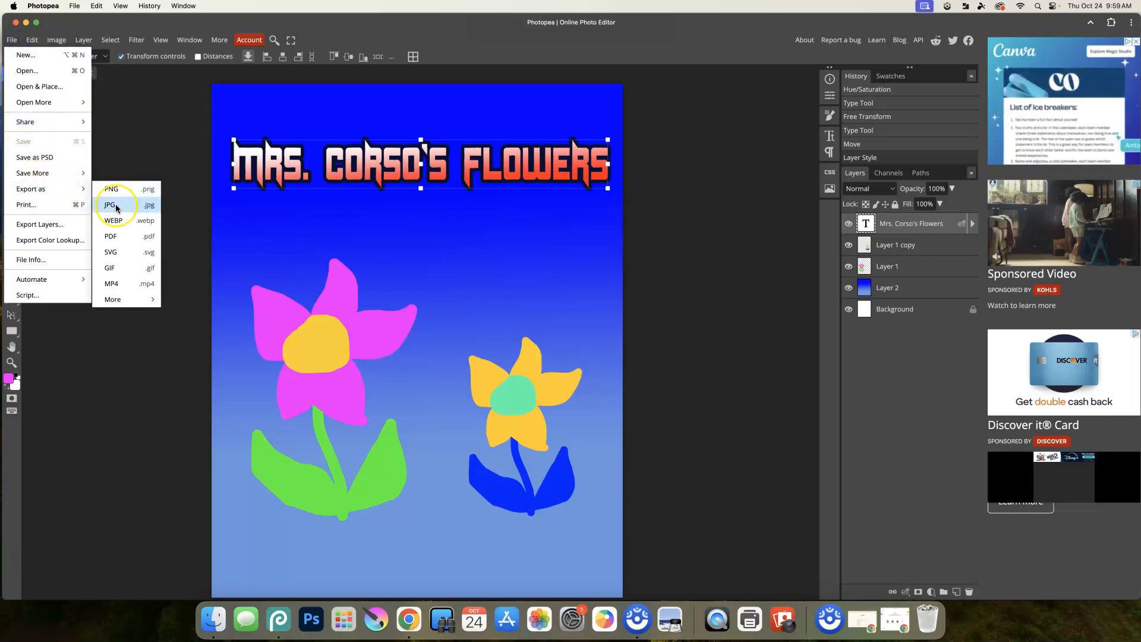
left_click(116, 207)
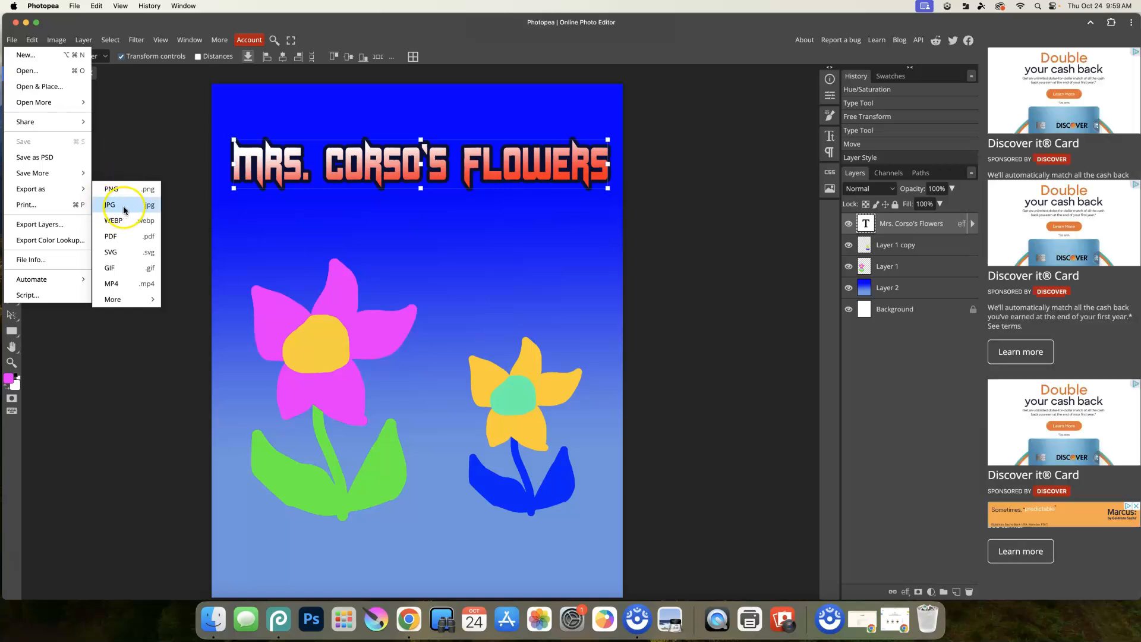
left_click(145, 145)
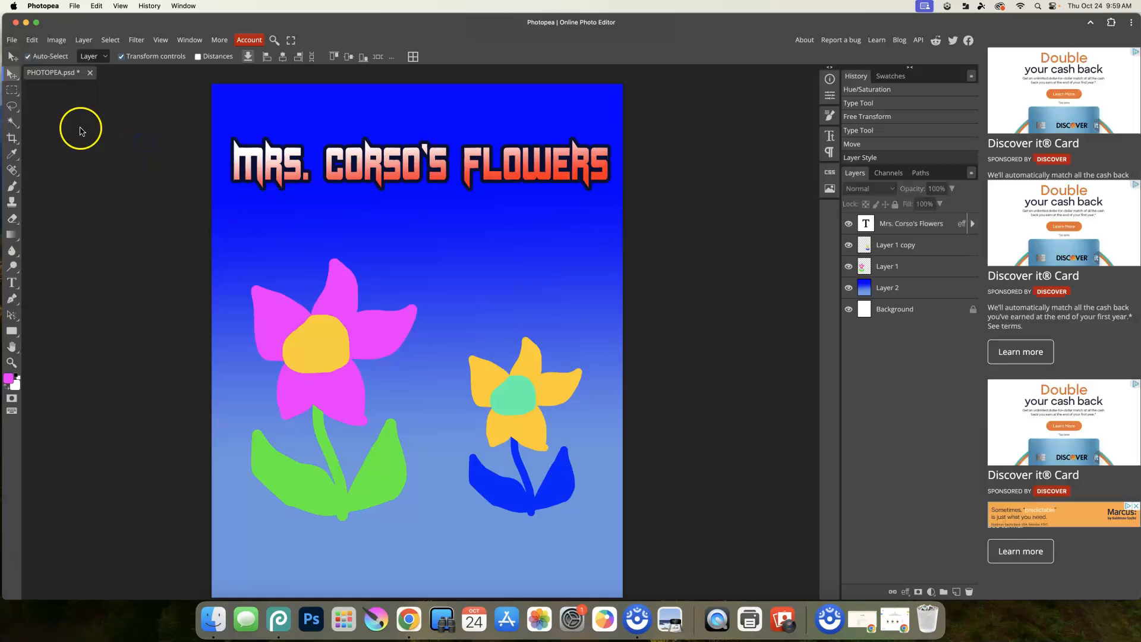
- Start saving the poster as PHOTOPEA.psd and choose the Desktop as the save location
left_click(12, 40)
left_click(53, 159)
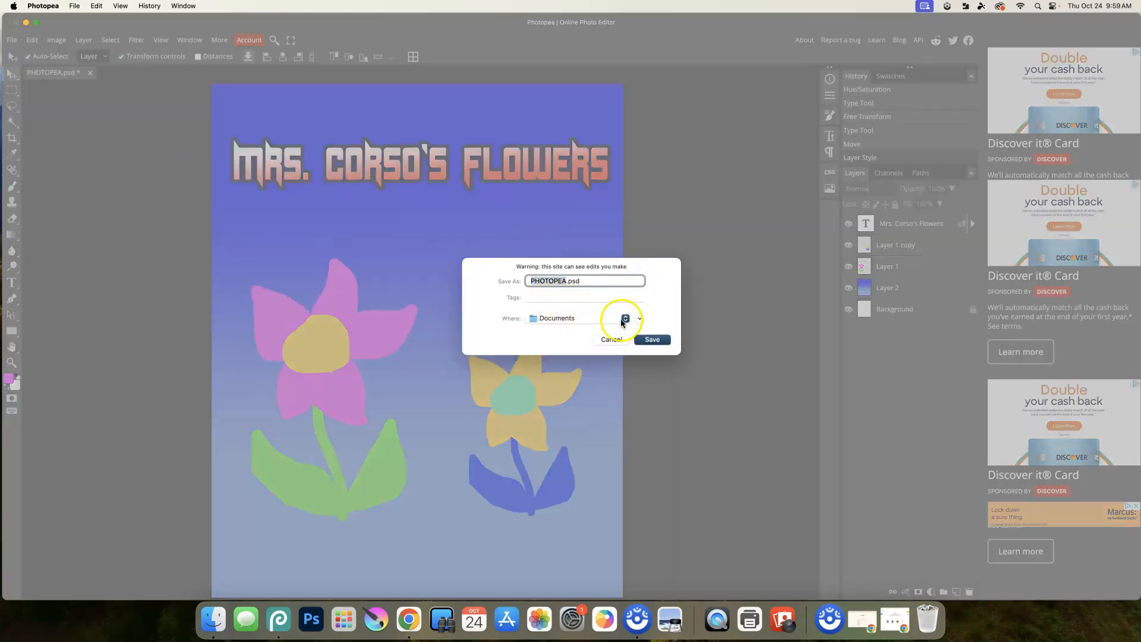
left_click(640, 321)
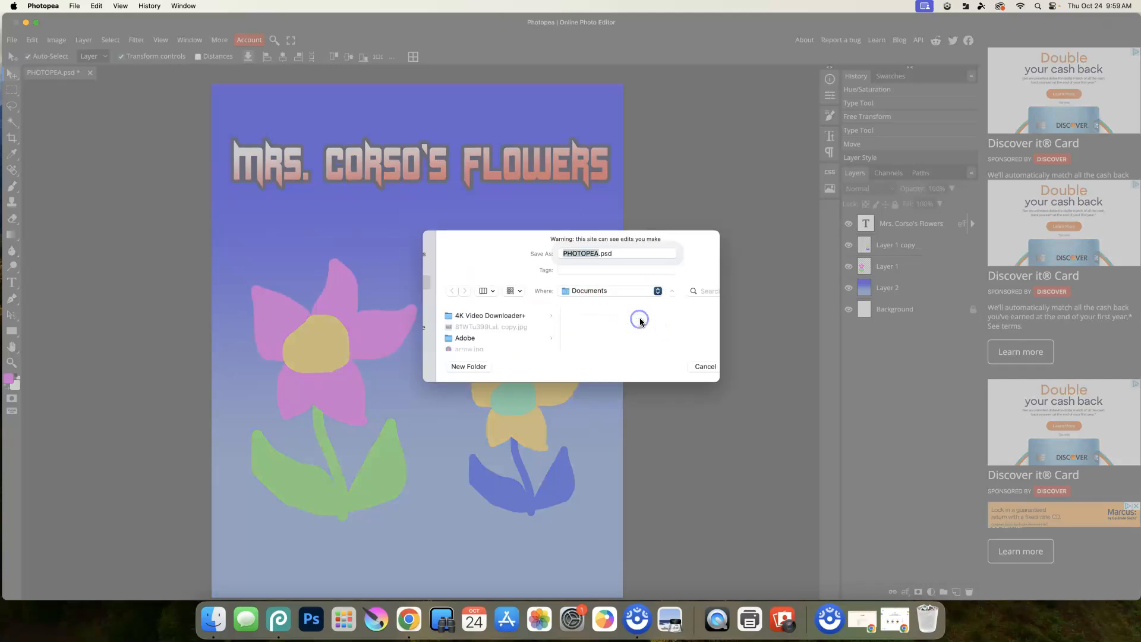
left_click(401, 230)
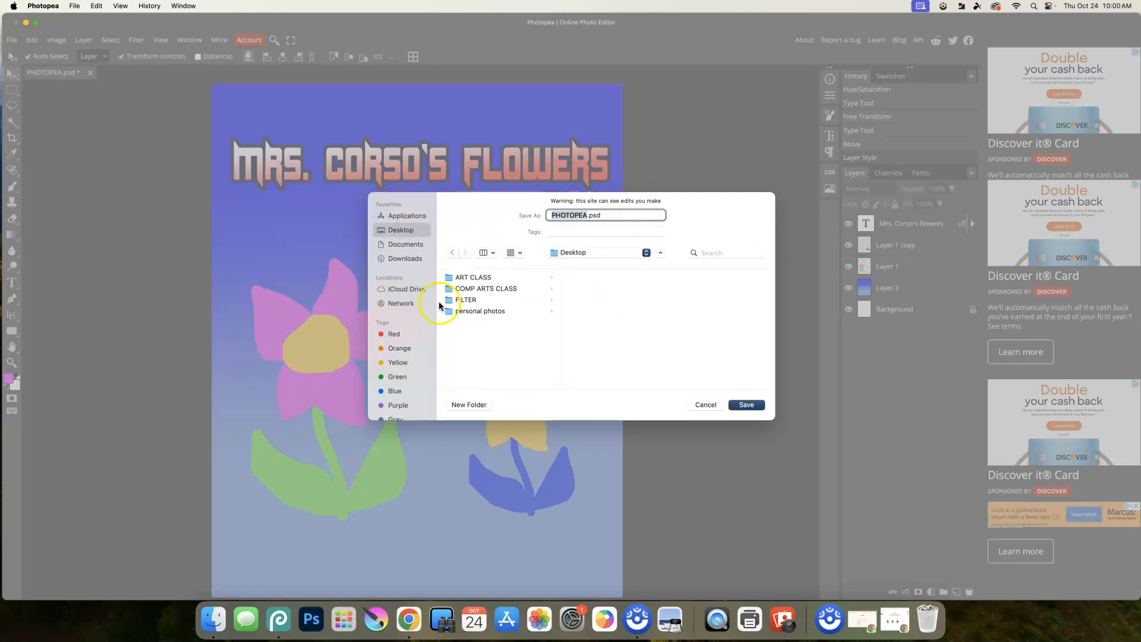
- Create a new folder named PHOTOPEA on the Desktop and save the PSD file in it
left_click(473, 408)
type("P")
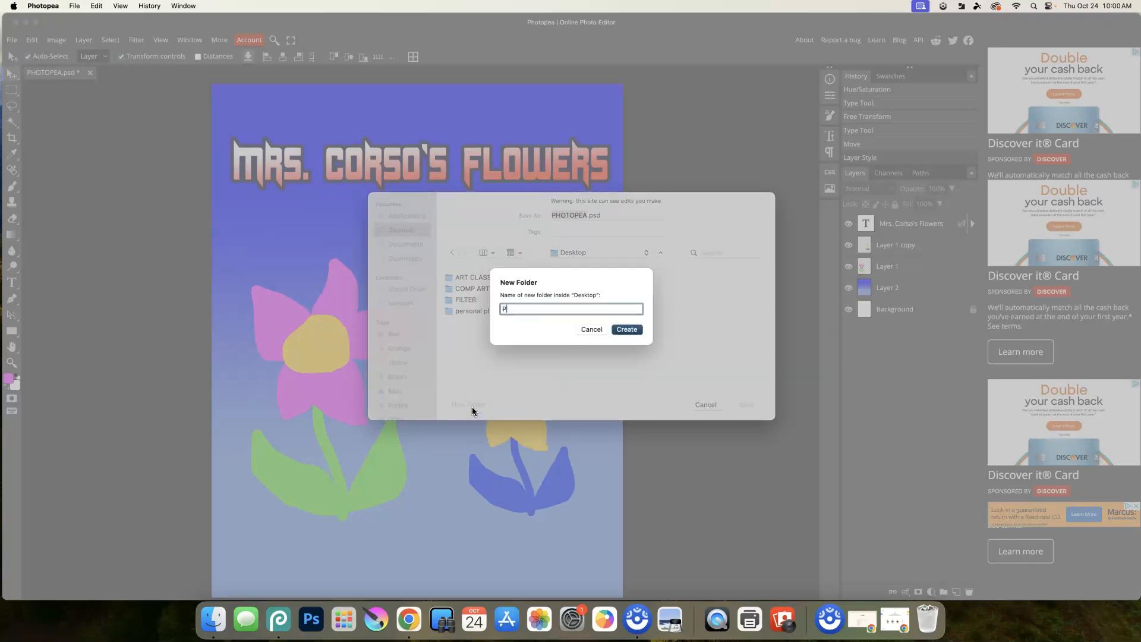
type("HOTOPEA")
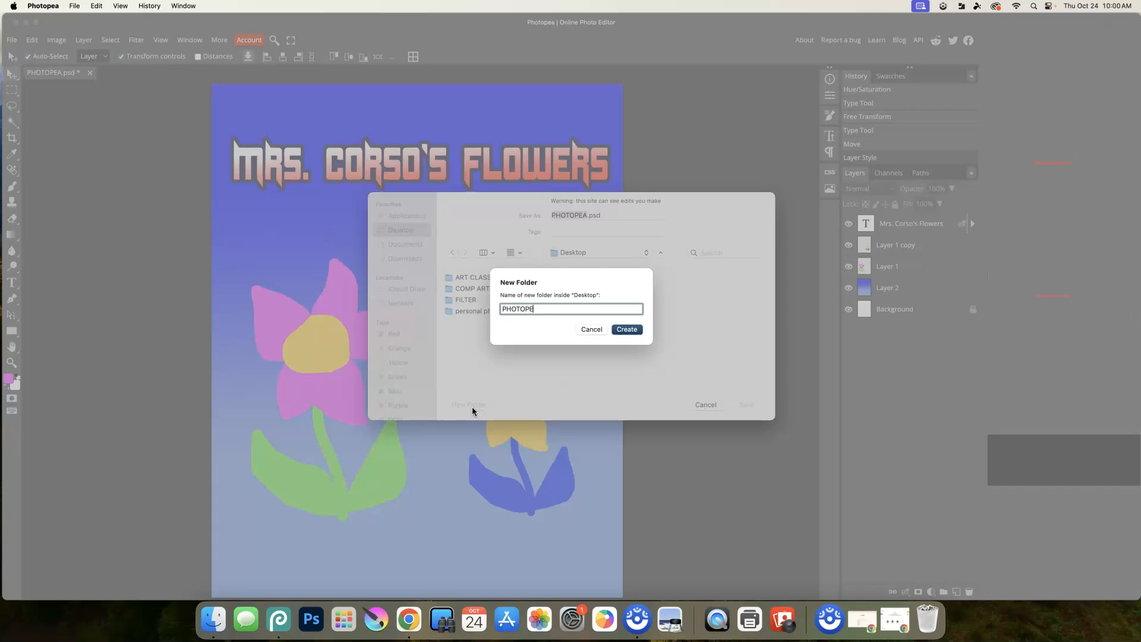
left_click(624, 329)
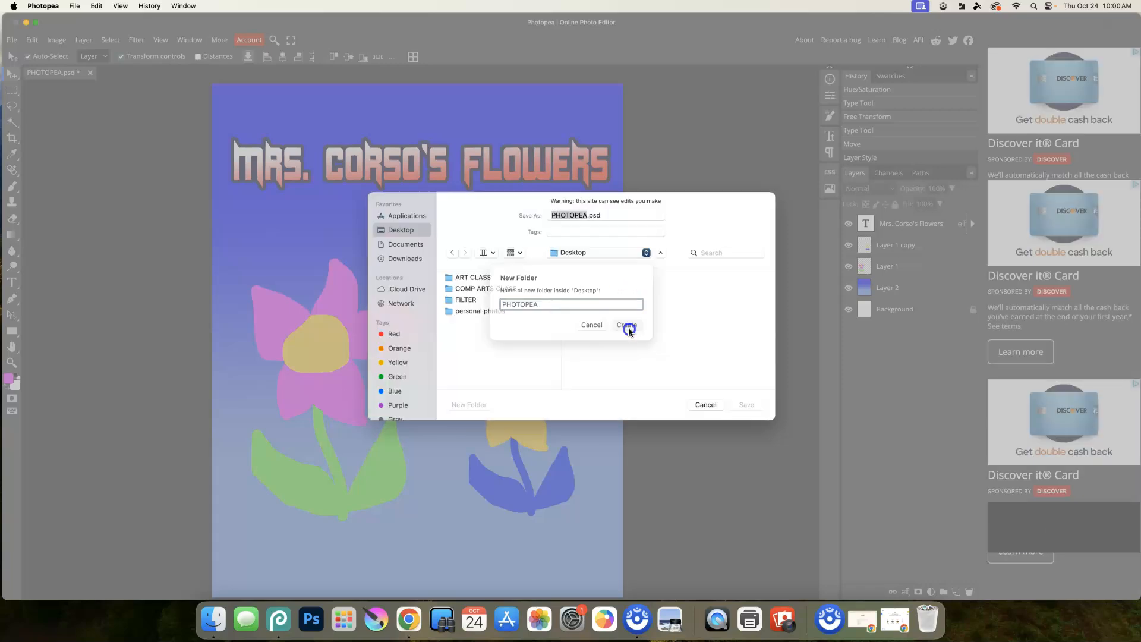
left_click(746, 405)
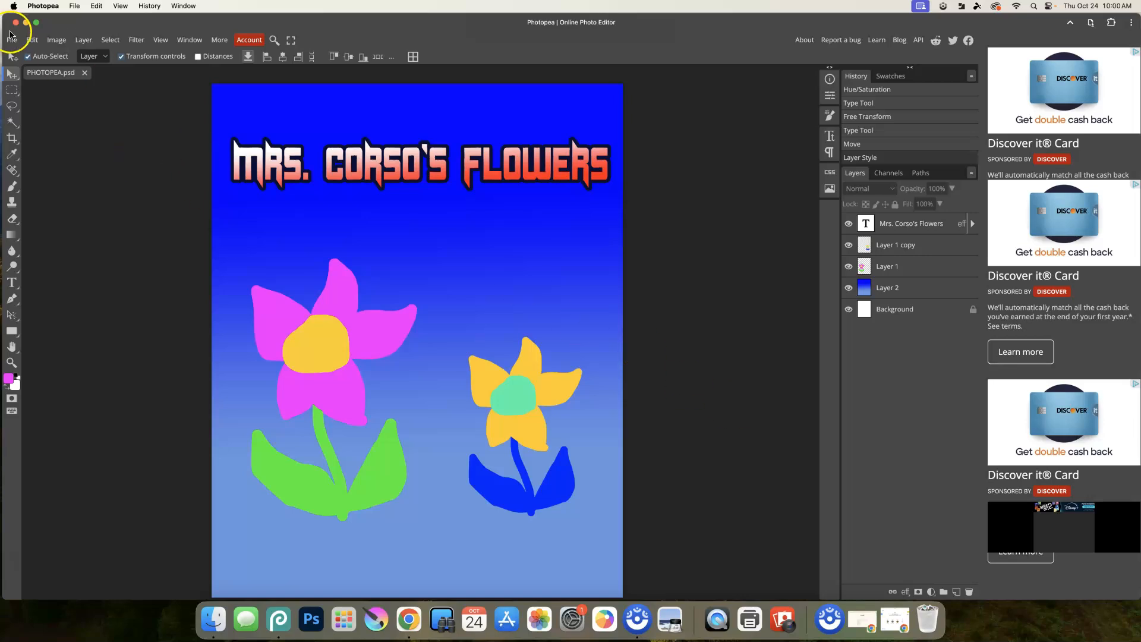
- Export the poster as a JPG file named PHOTOPEA.jpg
left_click(12, 39)
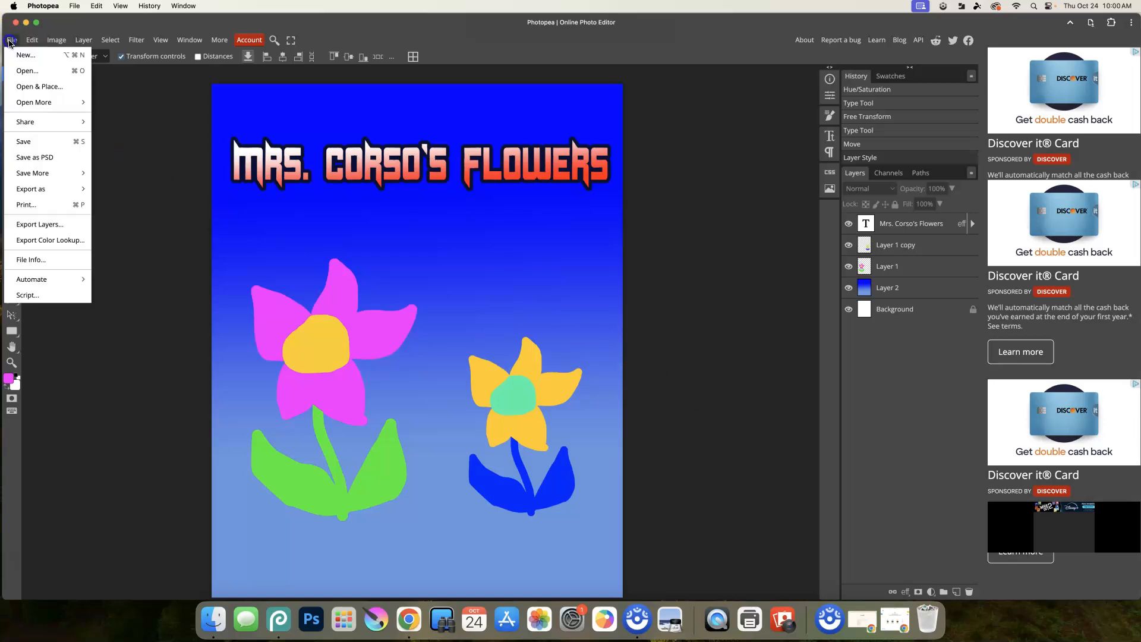
mouse_move(50, 177)
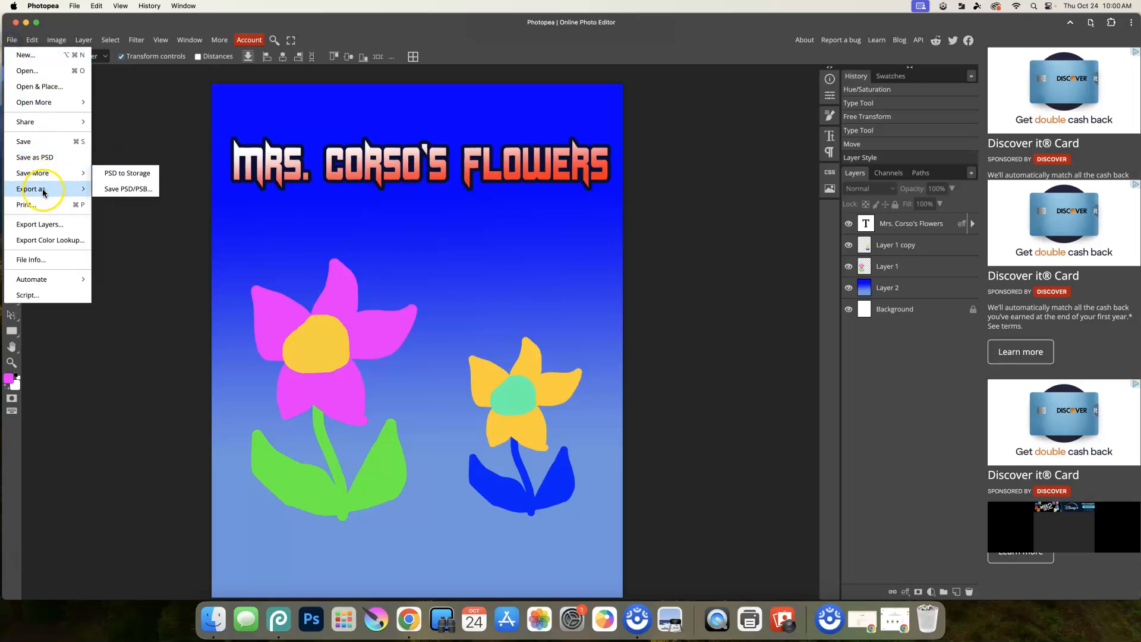
left_click(117, 204)
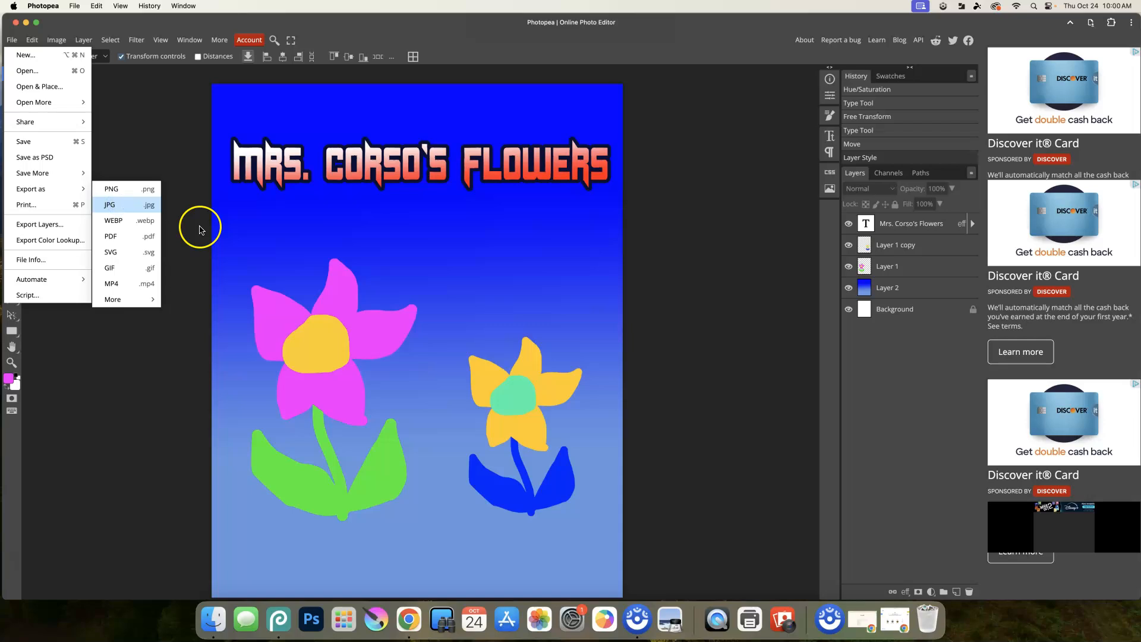
left_click(397, 240)
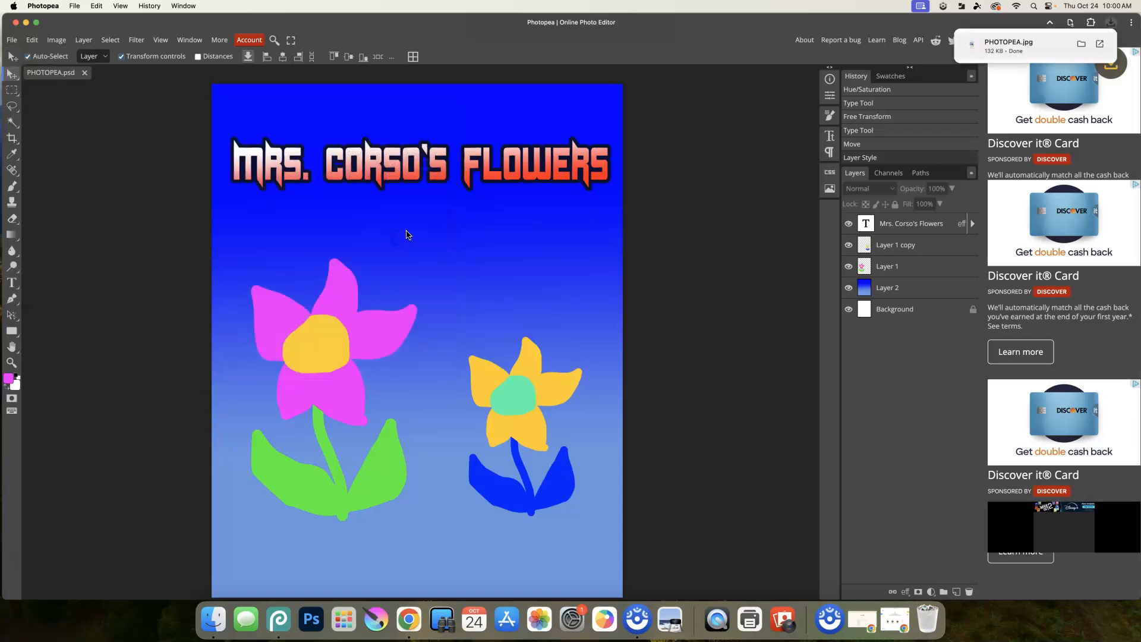
- Switch to Finder, locate the exported PHOTOPEA.jpg in the Downloads folder and move it, closing the Finder window when done
left_click(214, 619)
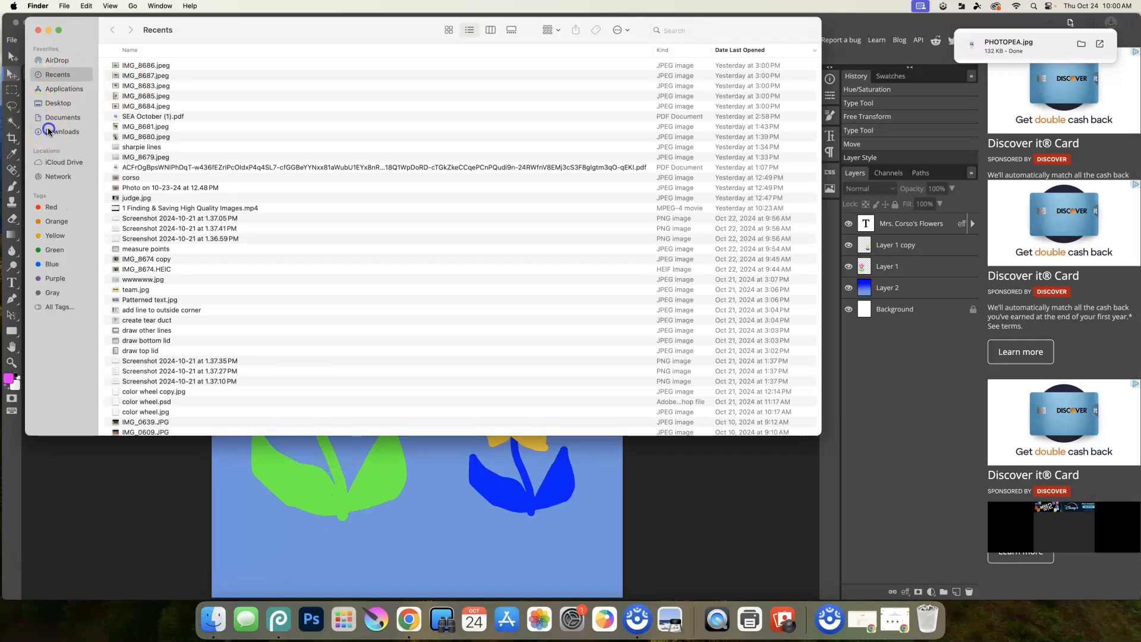
left_click(49, 131)
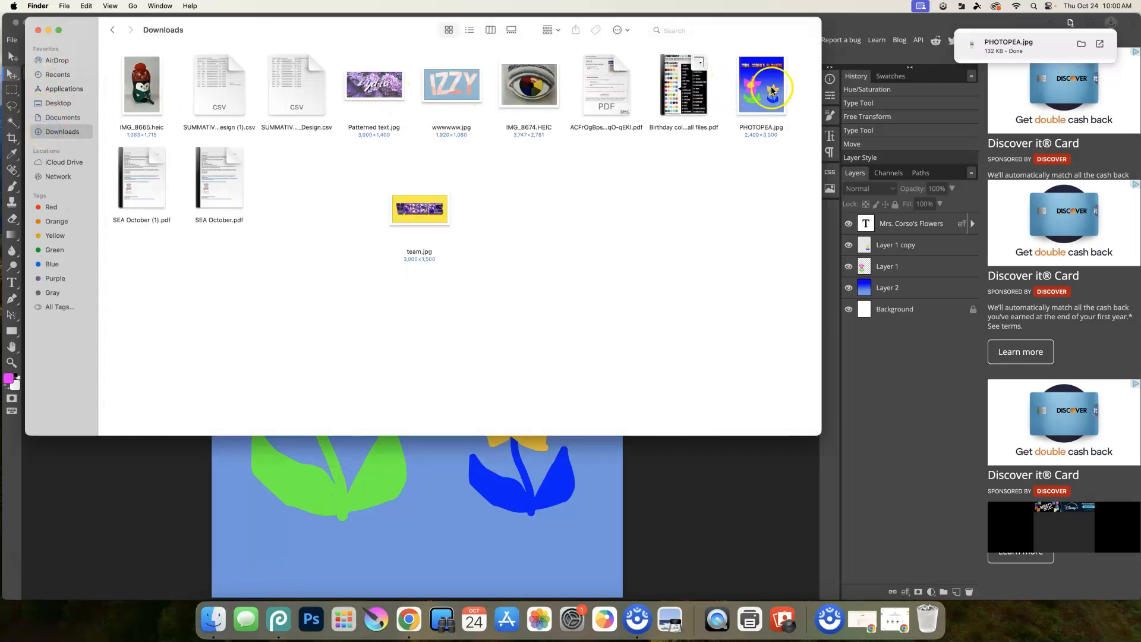
left_click_drag(759, 87, 148, 110)
left_click(38, 30)
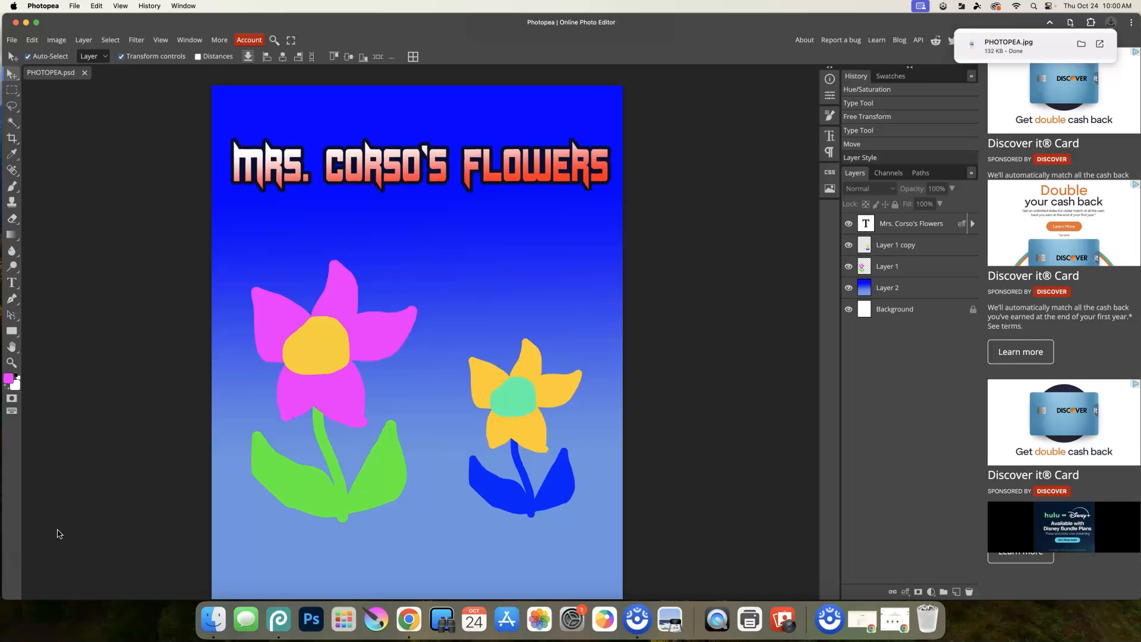
scroll(58, 533, "up", 1)
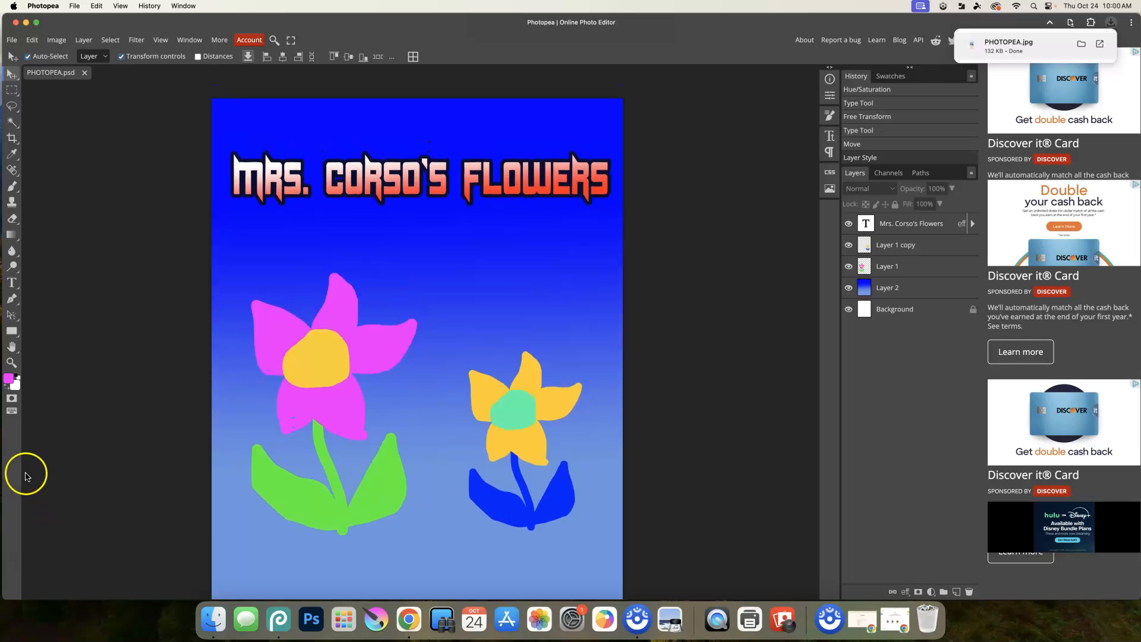